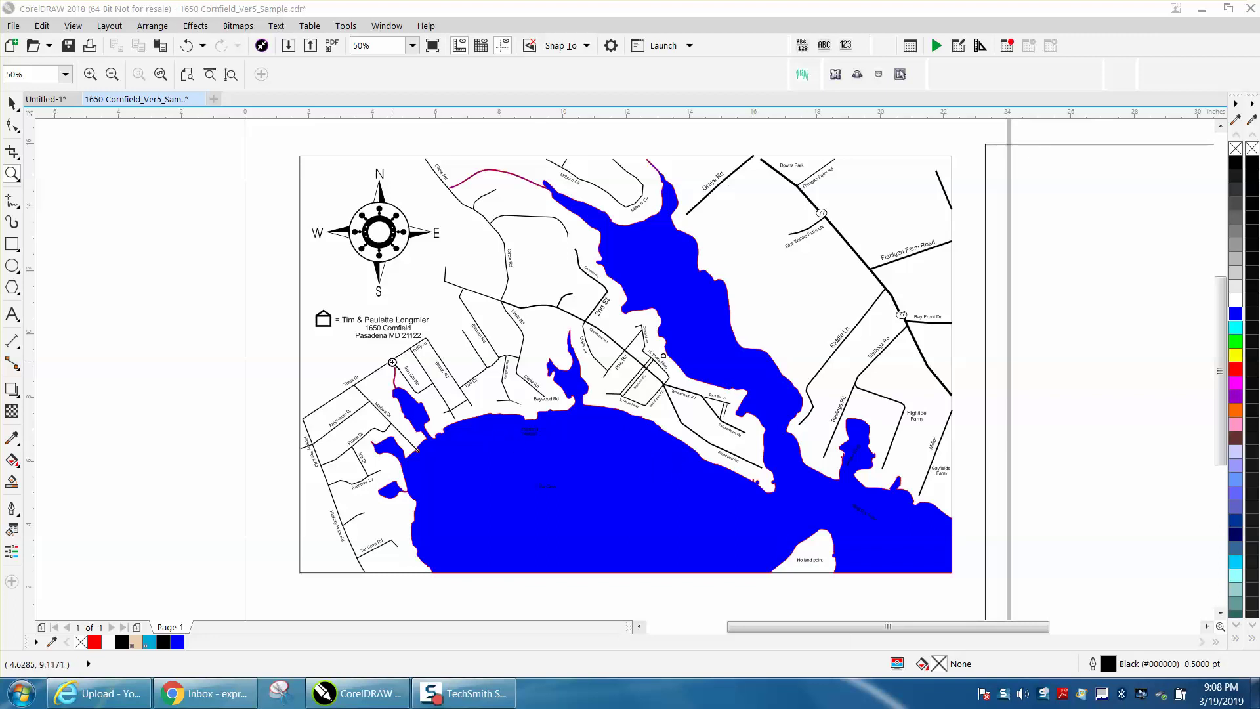
Step: Zoom around the map to inspect the lake inlet, Grandview/Pike Rd area and legend house icon
left_click(422, 391)
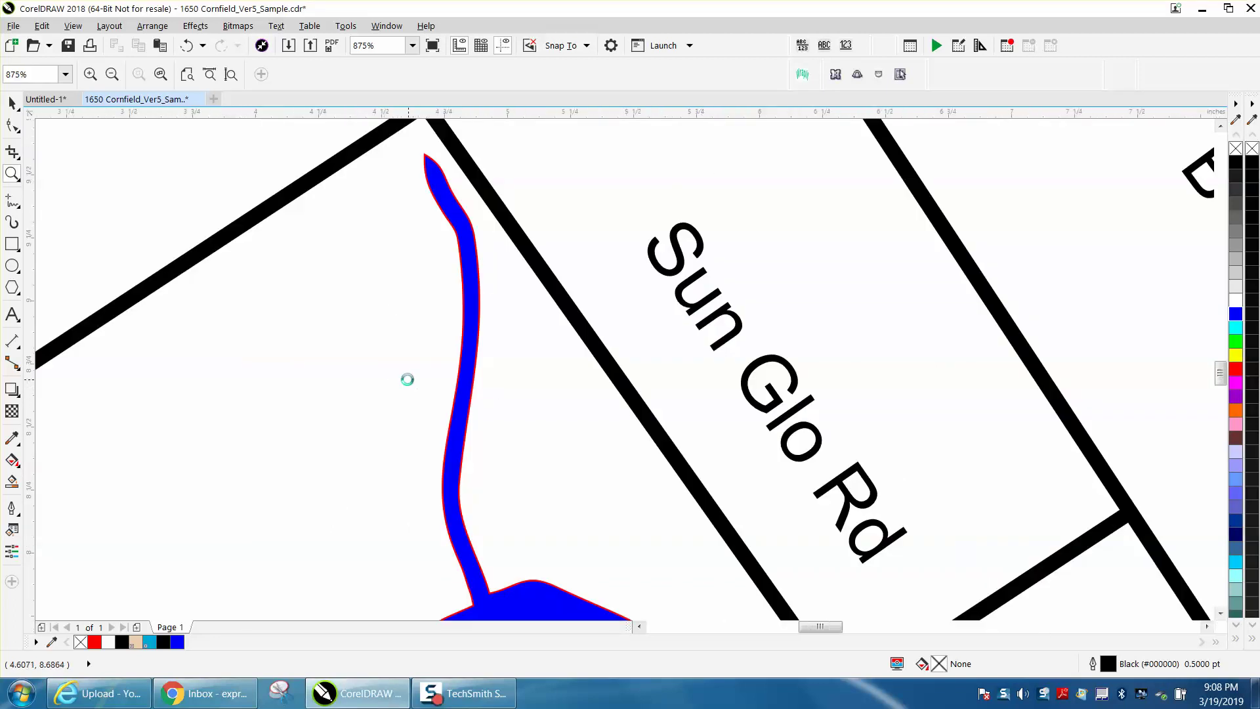
right_click(407, 377)
right_click(396, 368)
right_click(396, 368)
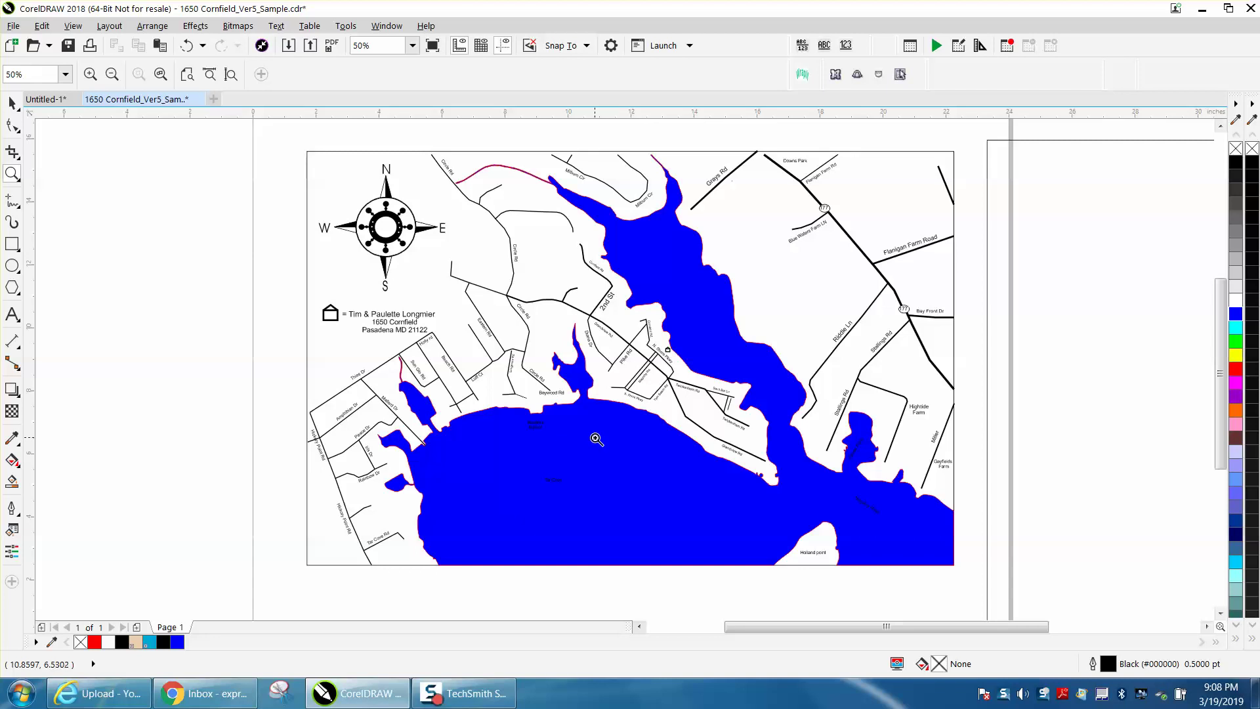
left_click_drag(582, 318, 644, 365)
right_click(478, 346)
right_click(470, 345)
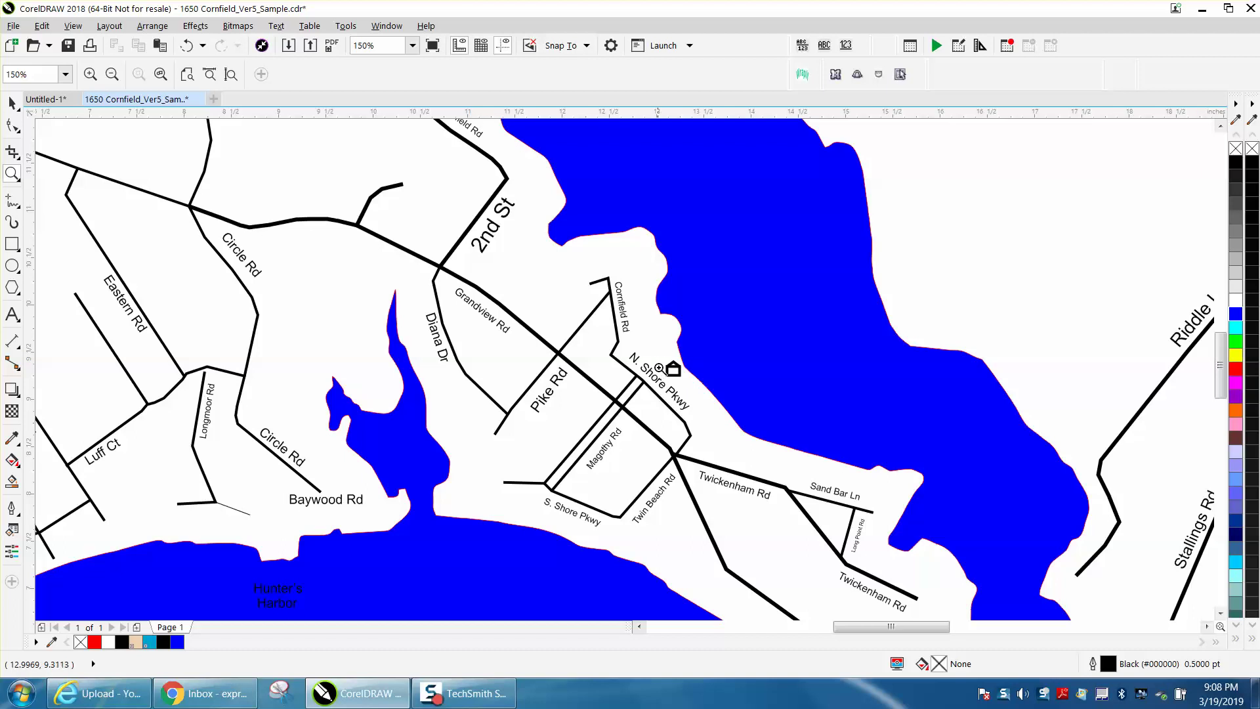
left_click_drag(668, 365, 718, 394)
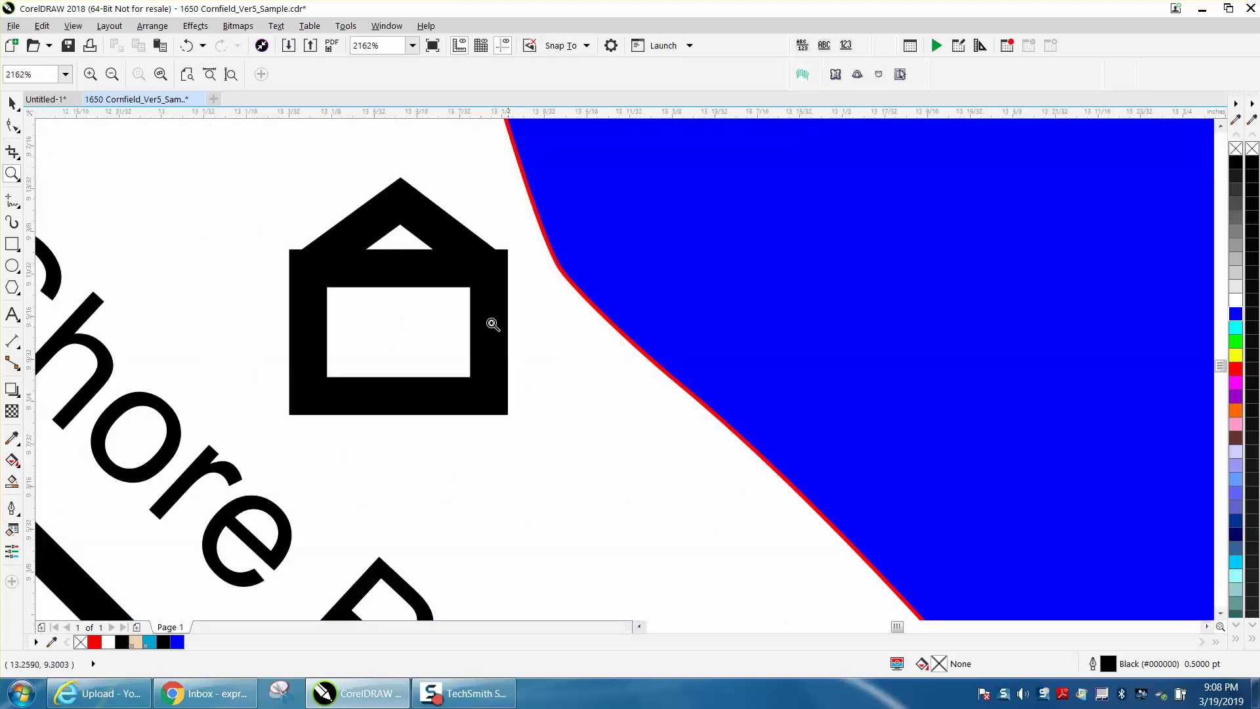
scroll(449, 242, "down", 8)
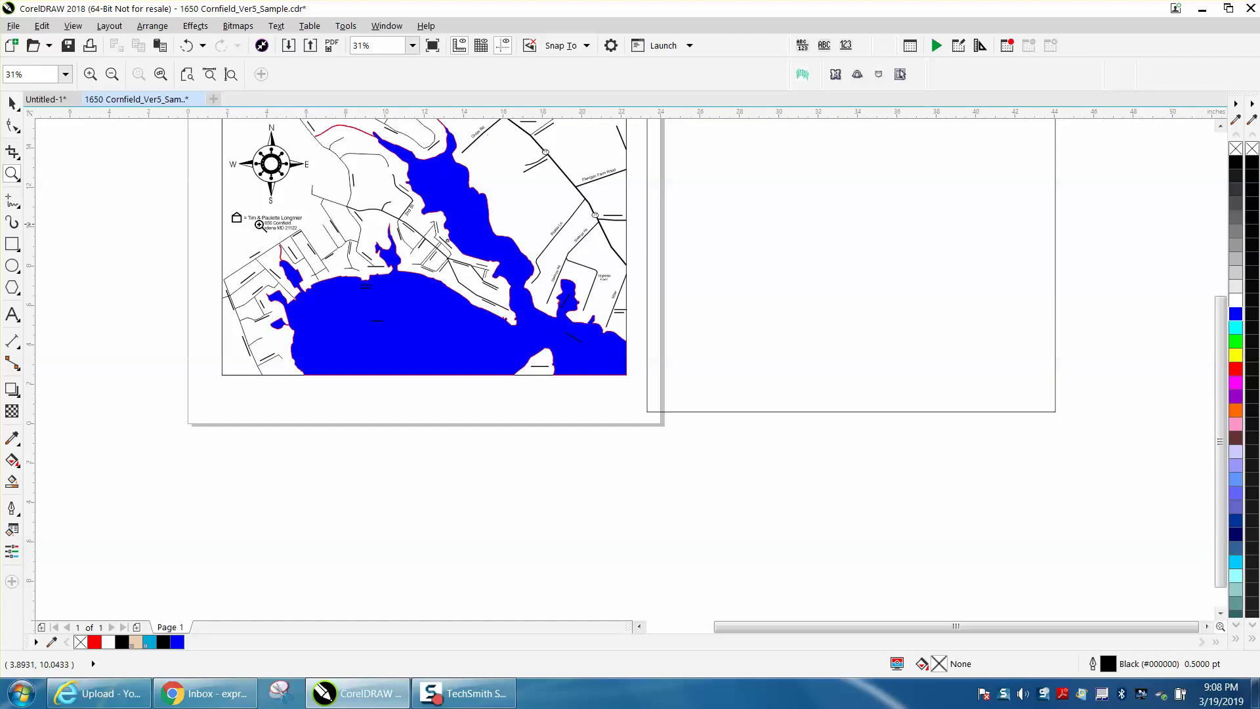
left_click_drag(237, 213, 260, 231)
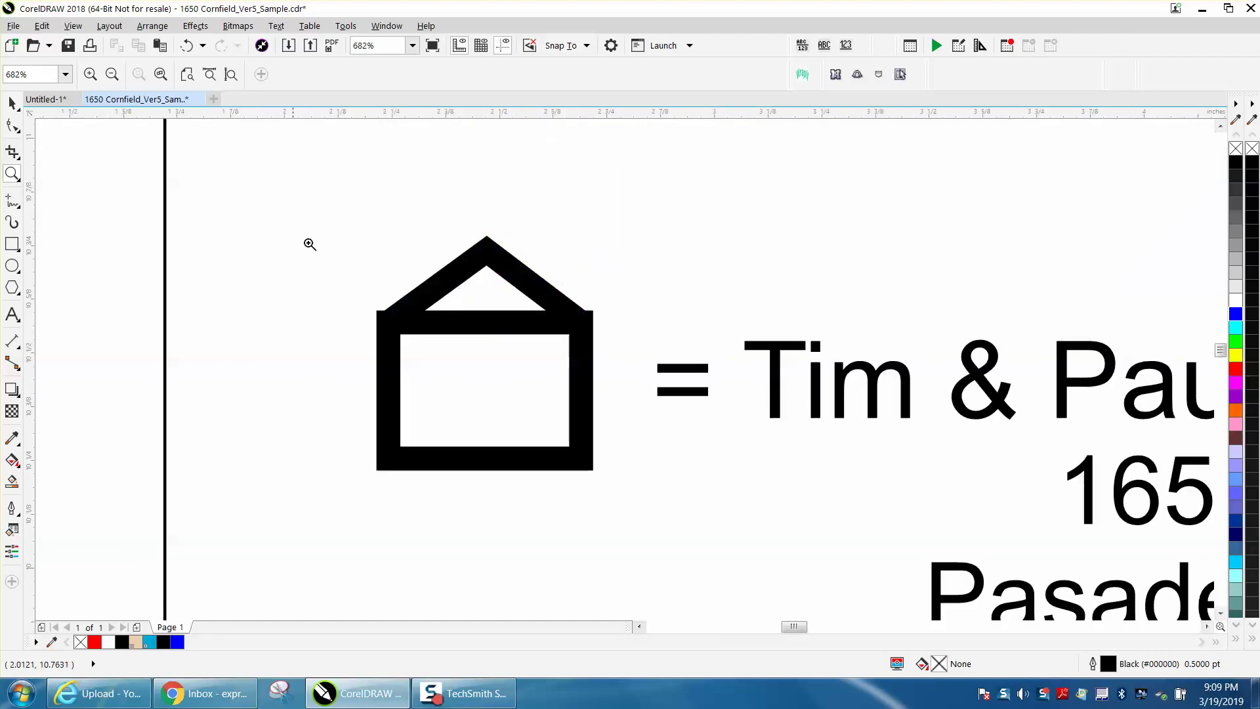
scroll(510, 275, "down", 2)
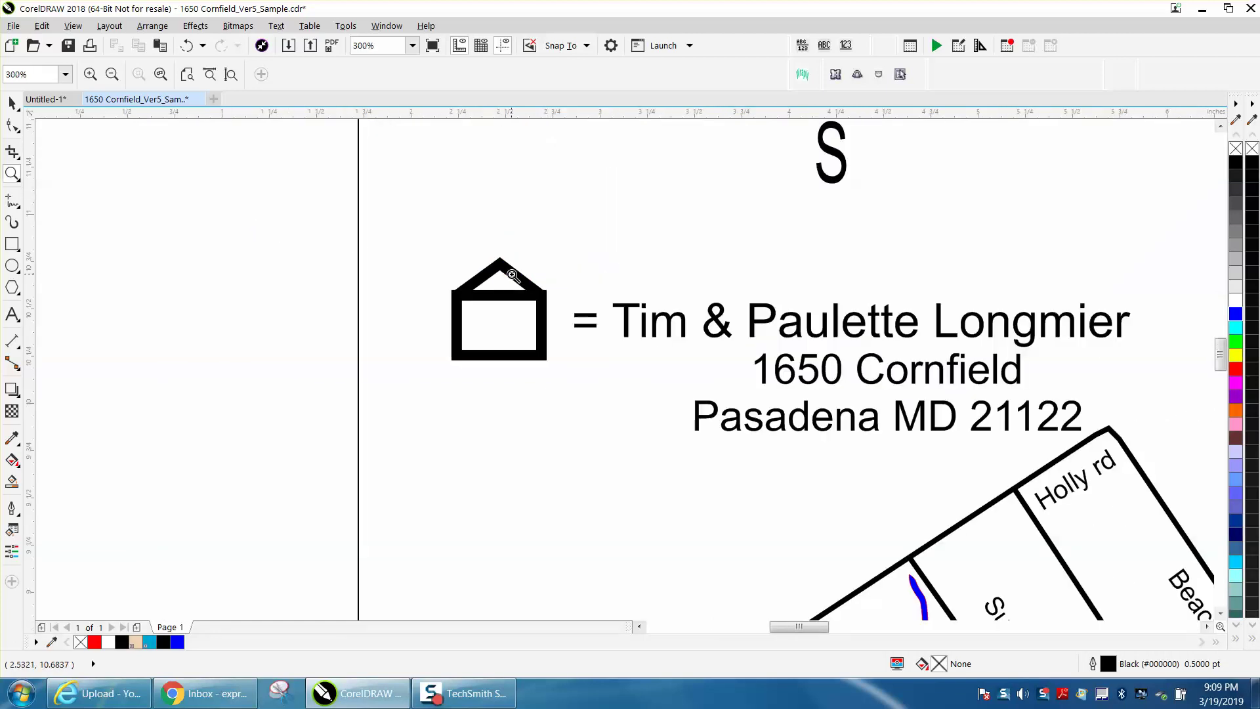
Step: Draw a small rectangle left of the page, a 3-sided triangle above it, and delete the stray polygon
left_click(12, 243)
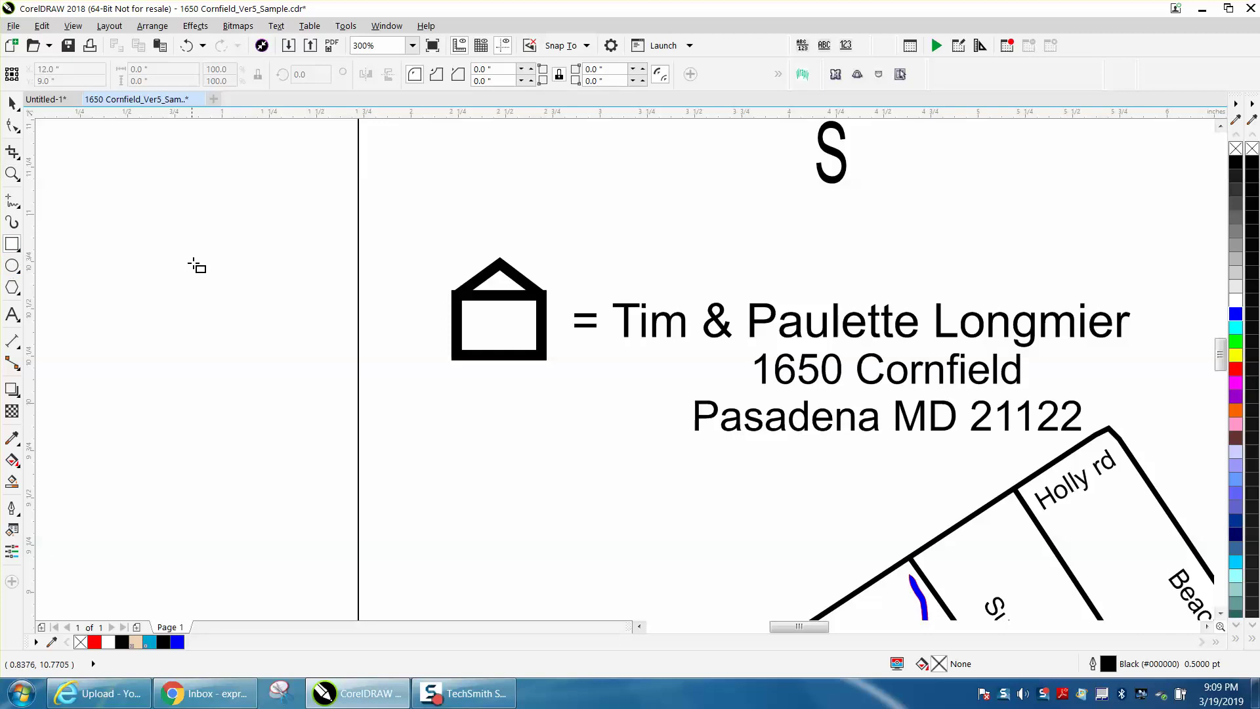
left_click_drag(192, 259, 266, 318)
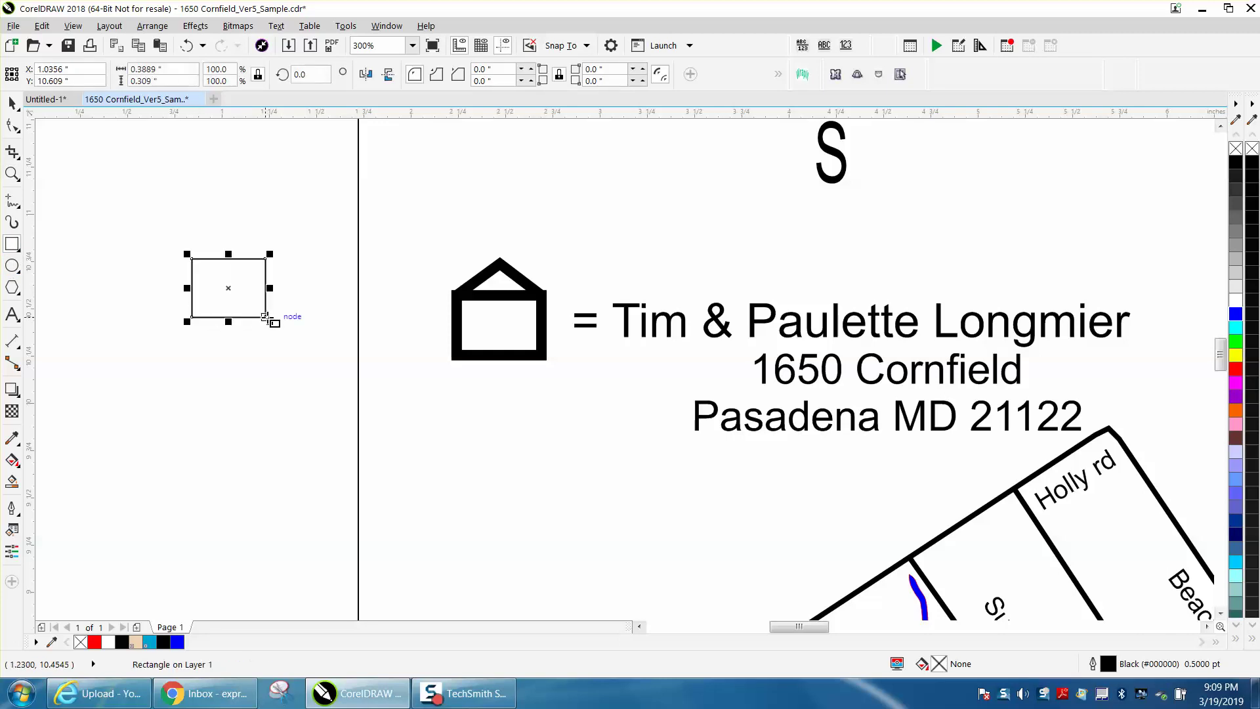
left_click(21, 255)
left_click(22, 270)
left_click(20, 293)
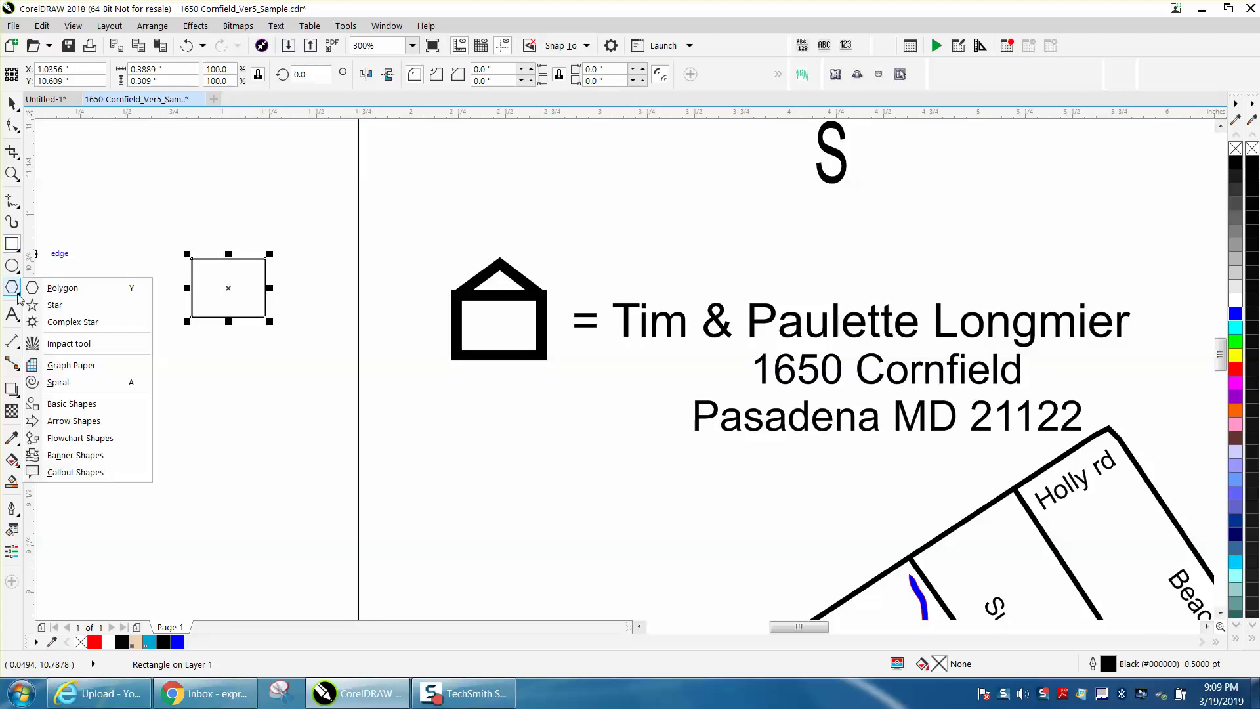
left_click(62, 288)
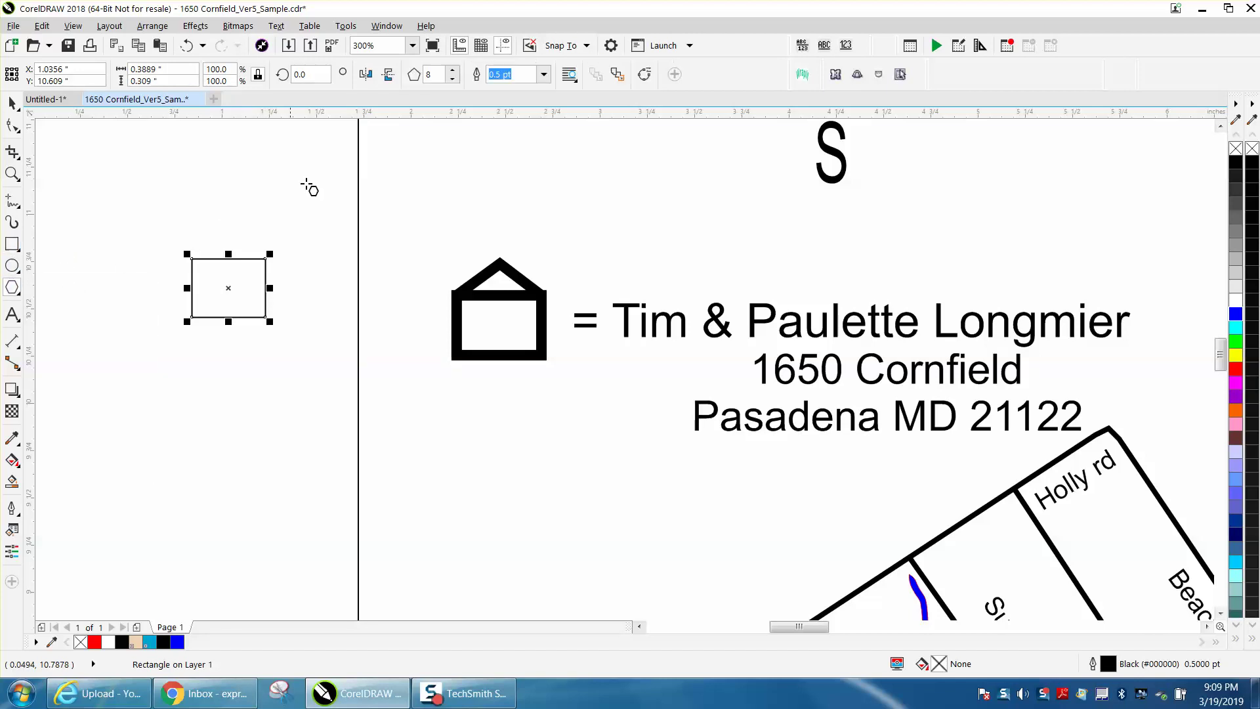
left_click(453, 78)
left_click_drag(291, 161, 145, 205)
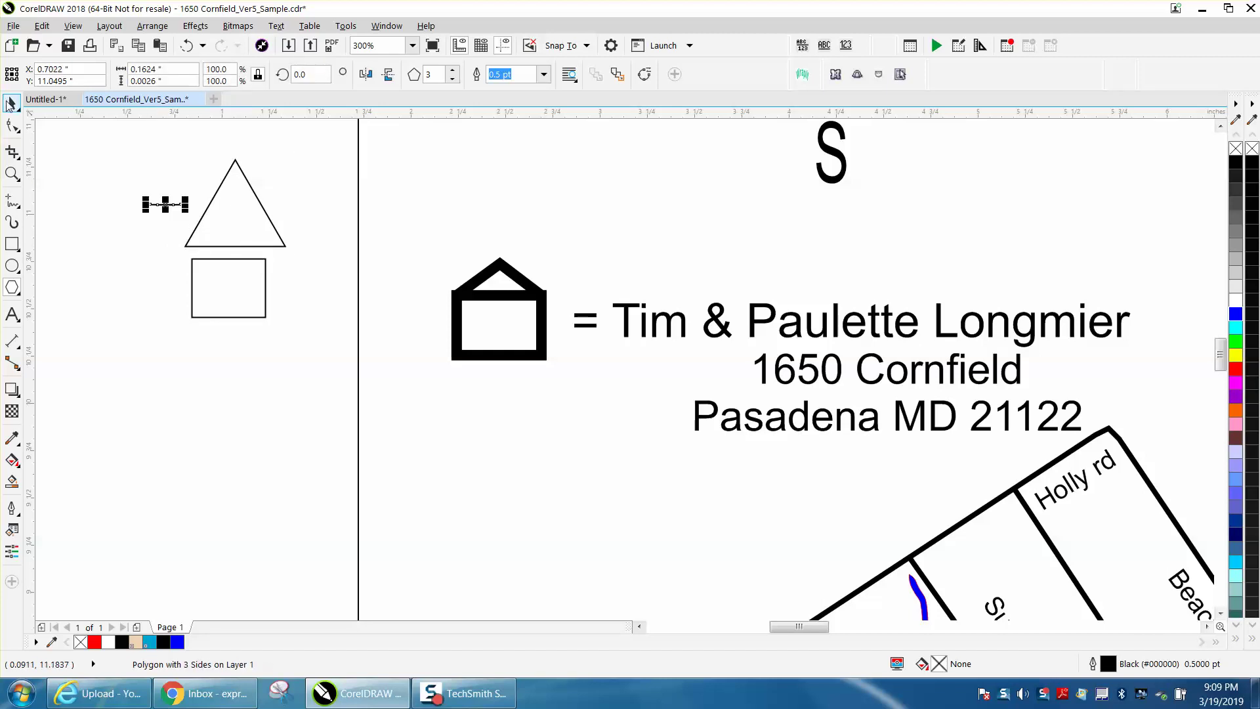
left_click(12, 103)
key("Delete")
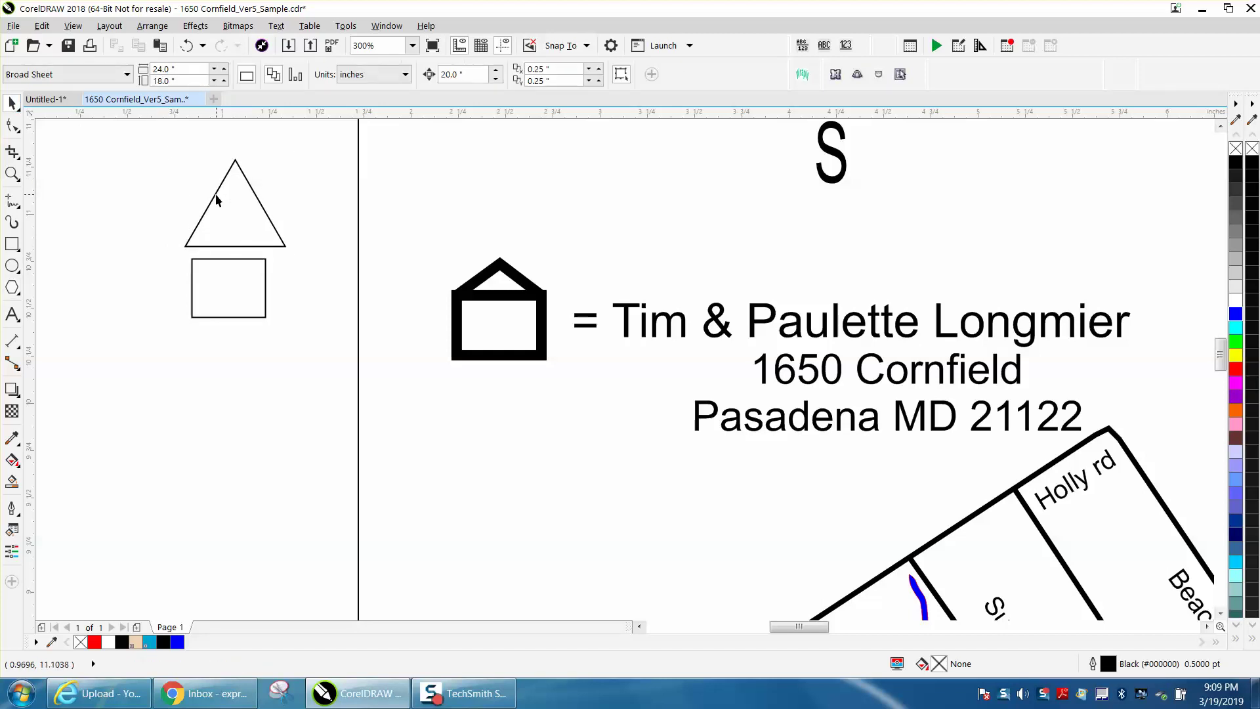
Step: Make the triangle wider and shorter and move it down onto the rectangle's top
left_click(217, 200)
left_click_drag(180, 203, 153, 202)
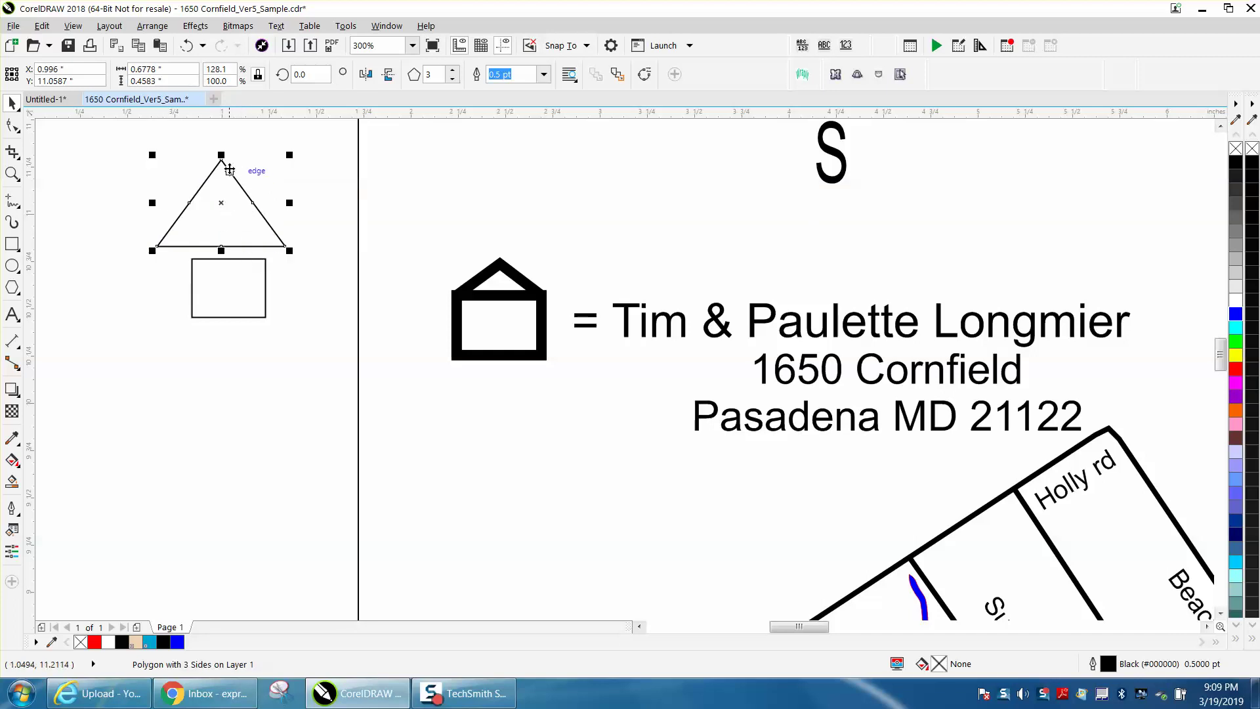
left_click_drag(222, 155, 222, 179)
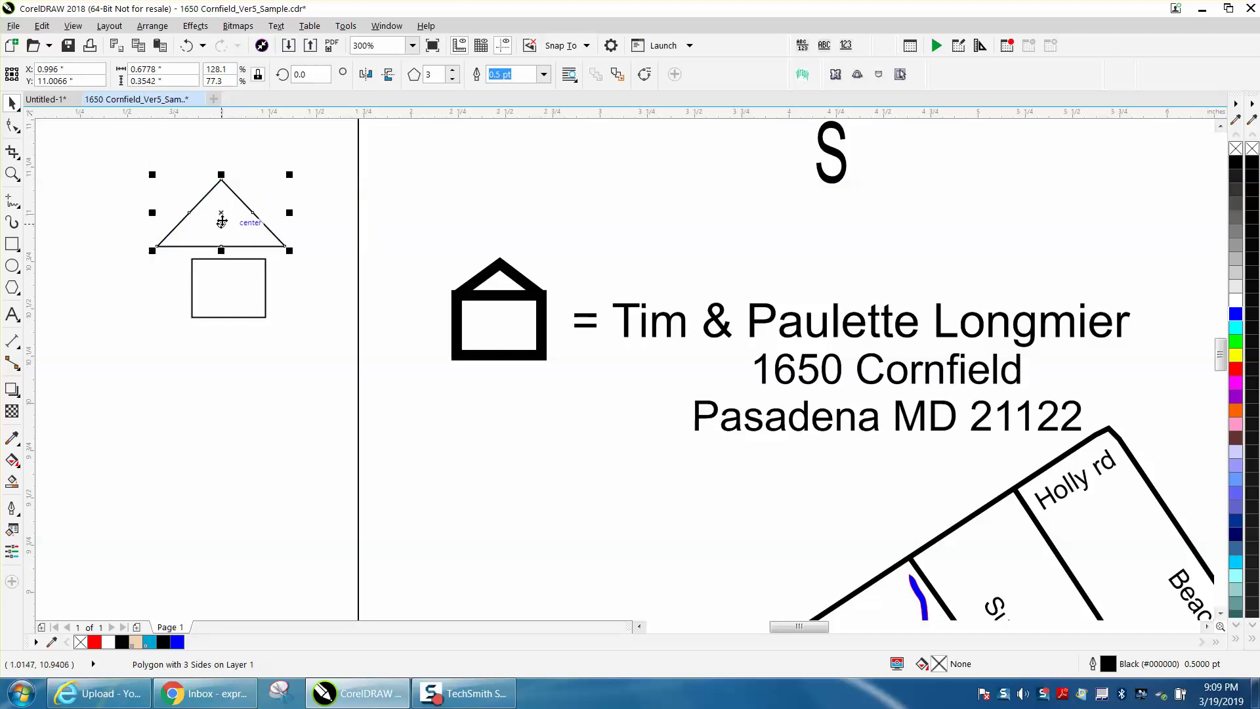
left_click_drag(223, 222, 233, 241)
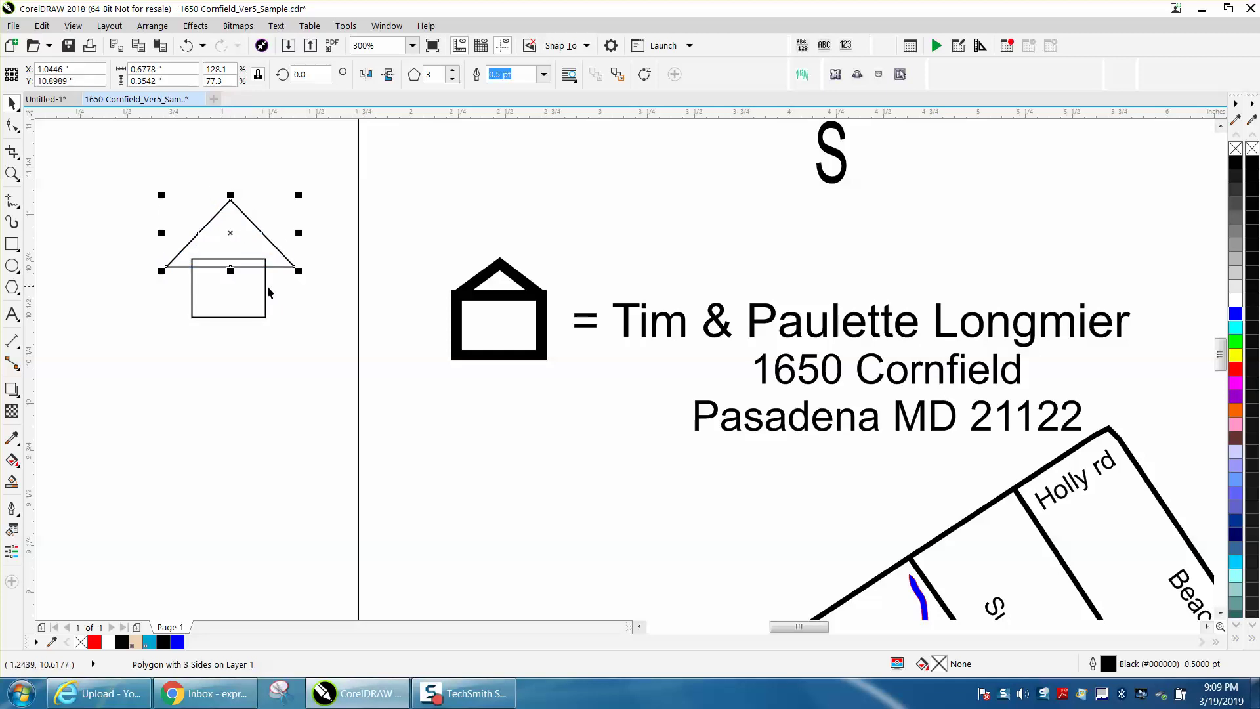
Step: Widen the rectangle to sit under the roof, then zoom in on the house drawing
left_click(267, 287)
left_click_drag(268, 288, 230, 291)
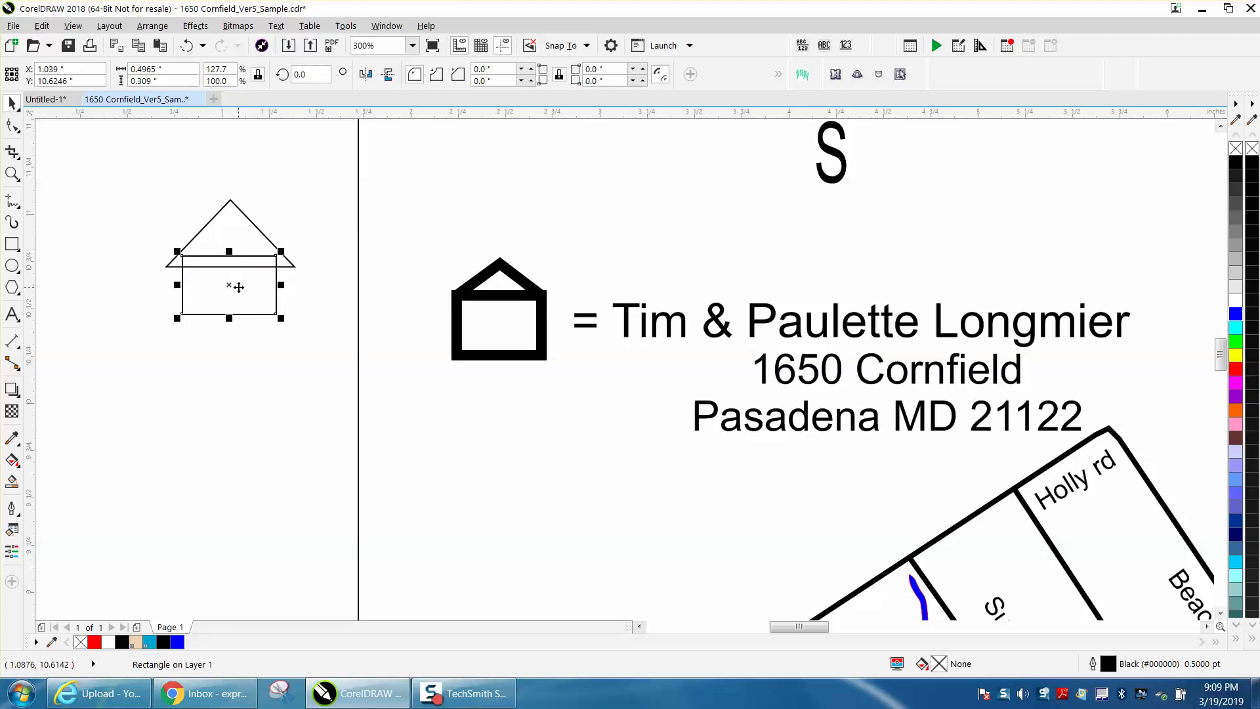
left_click(11, 173)
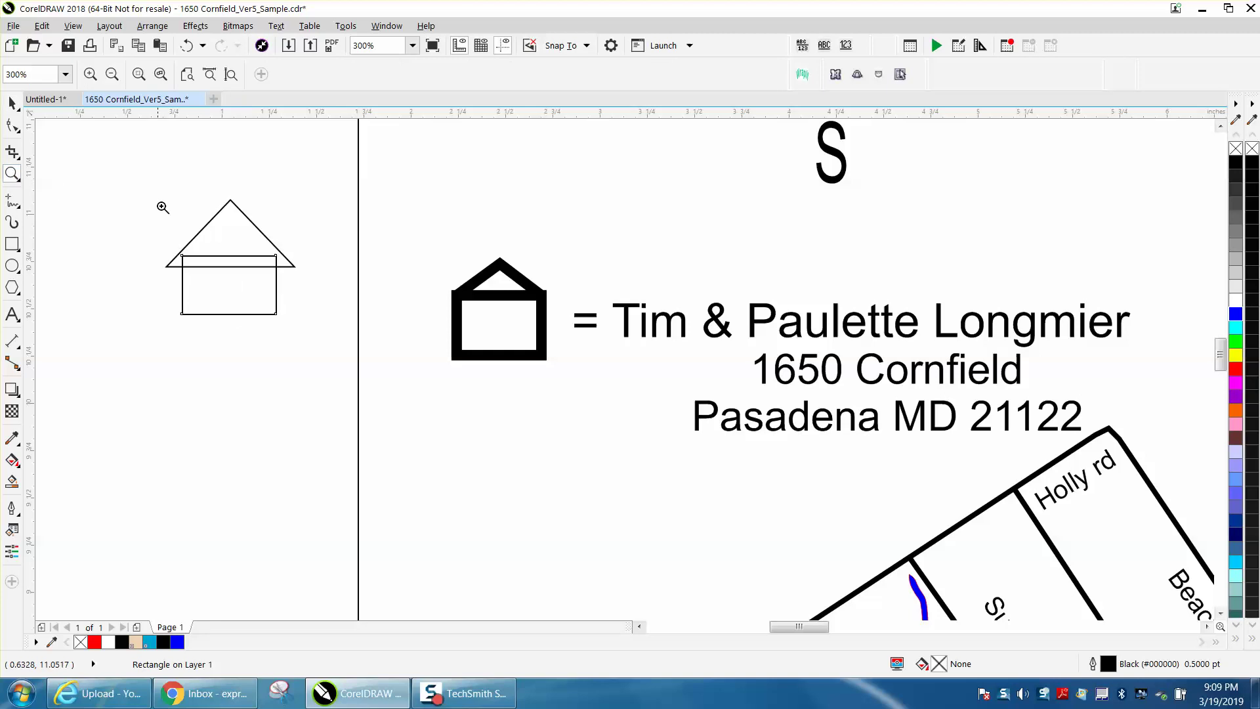
left_click_drag(152, 199, 387, 347)
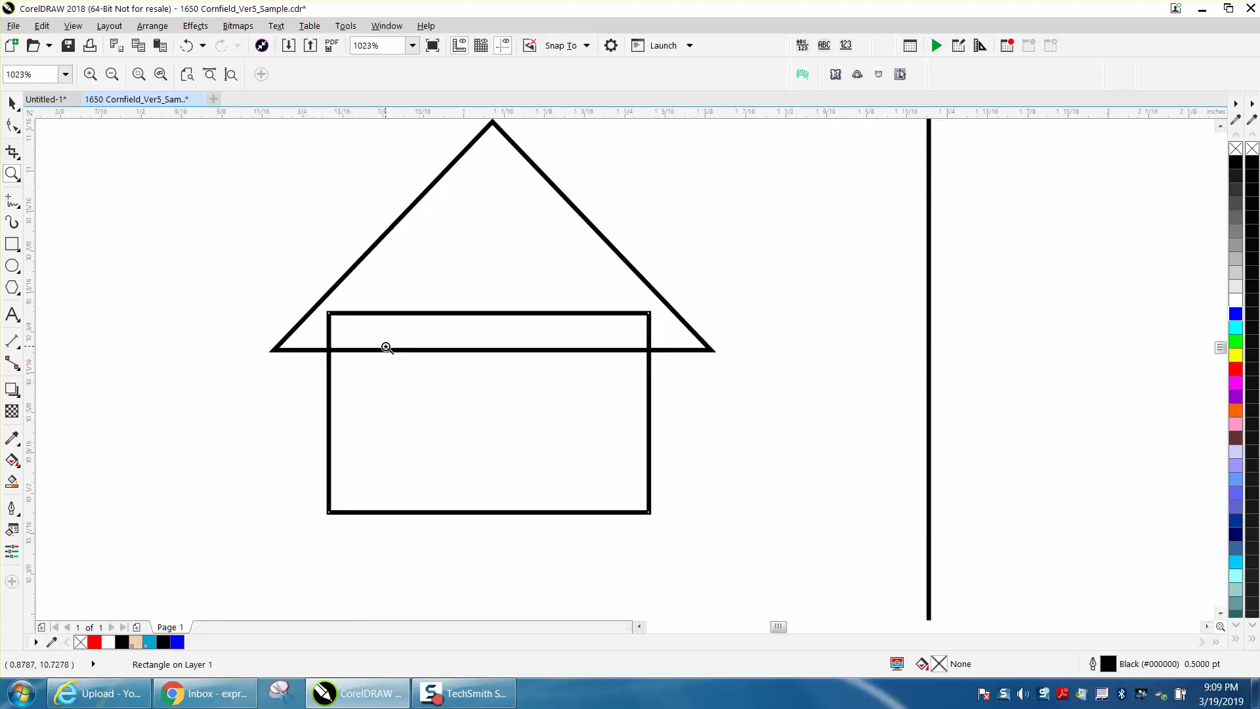
Step: Remove the overlapping line segments inside the house outline with the Virtual Segment Delete tool
left_click(14, 155)
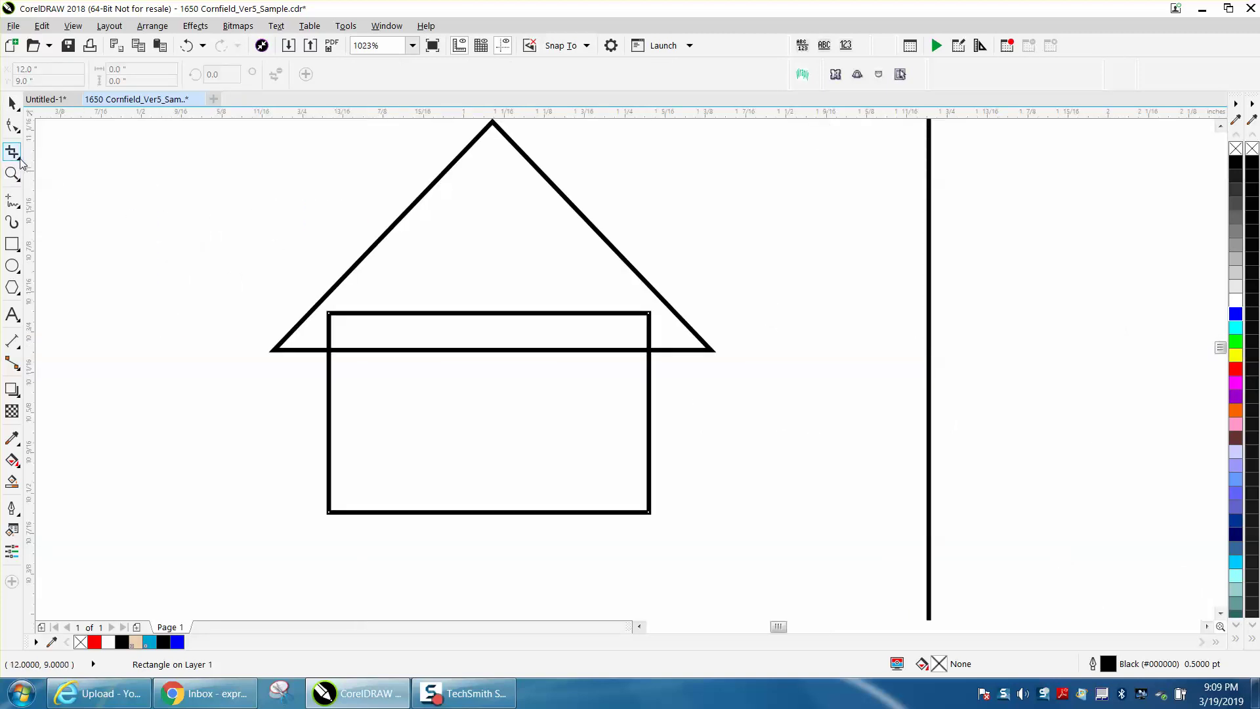
left_click(19, 160)
left_click(60, 186)
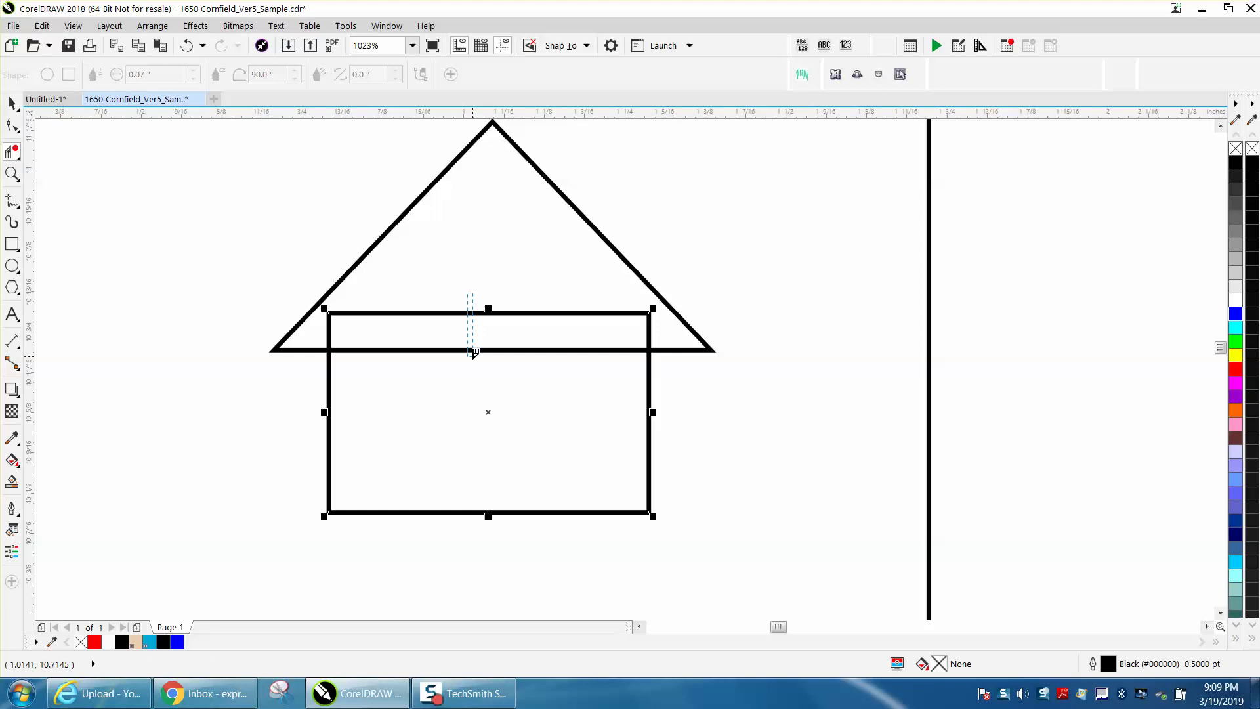
left_click_drag(474, 353, 473, 354)
key("space")
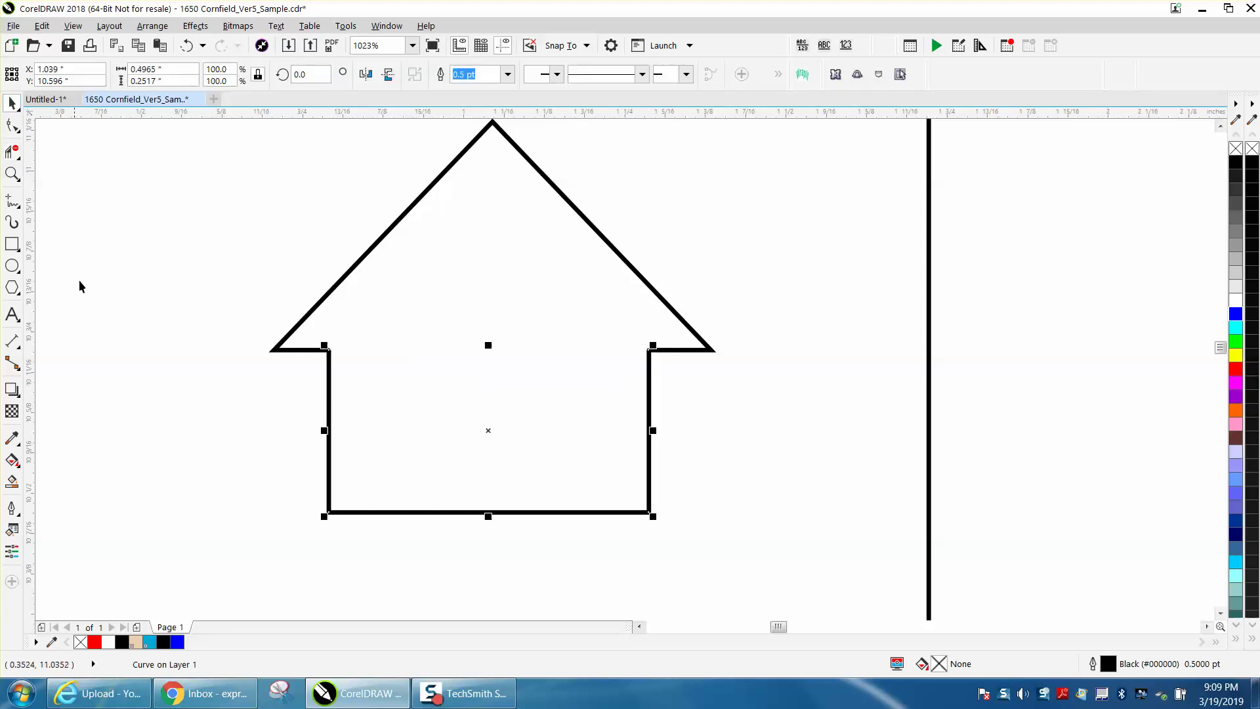
Step: Fill the enclosed house outline with black and move the filled copy aside
left_click(12, 481)
left_click(490, 426)
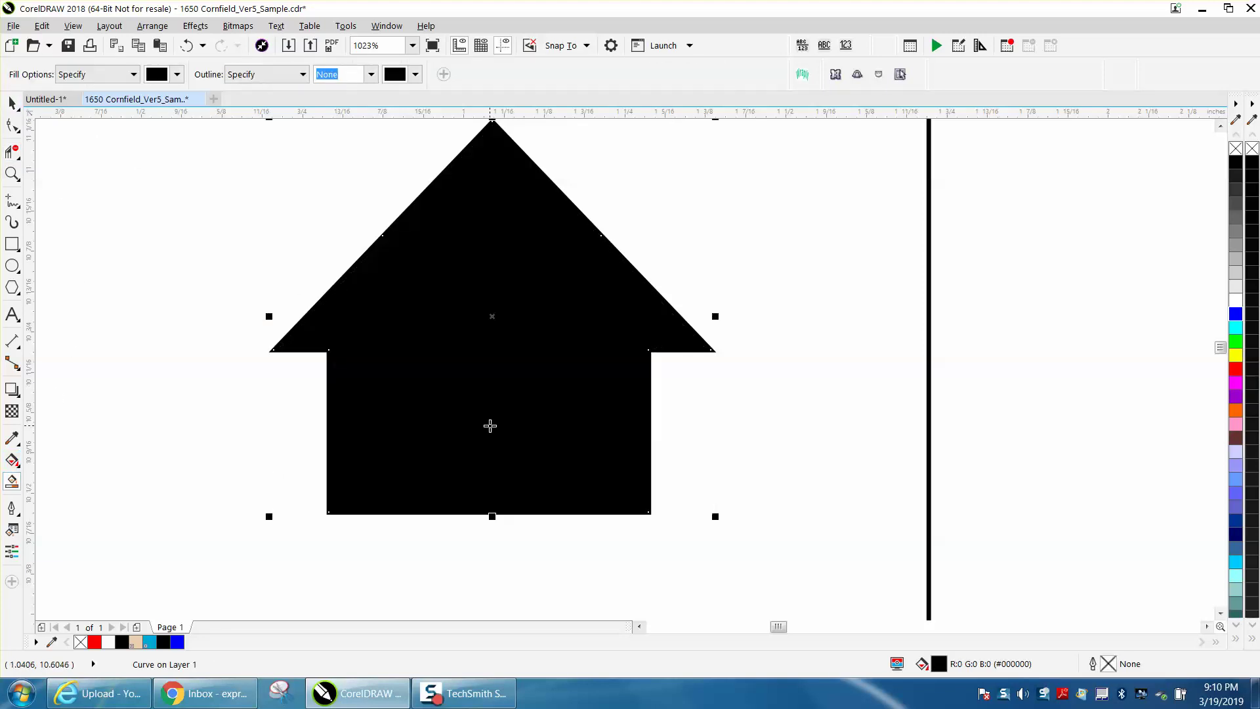
scroll(277, 166, "down", 2)
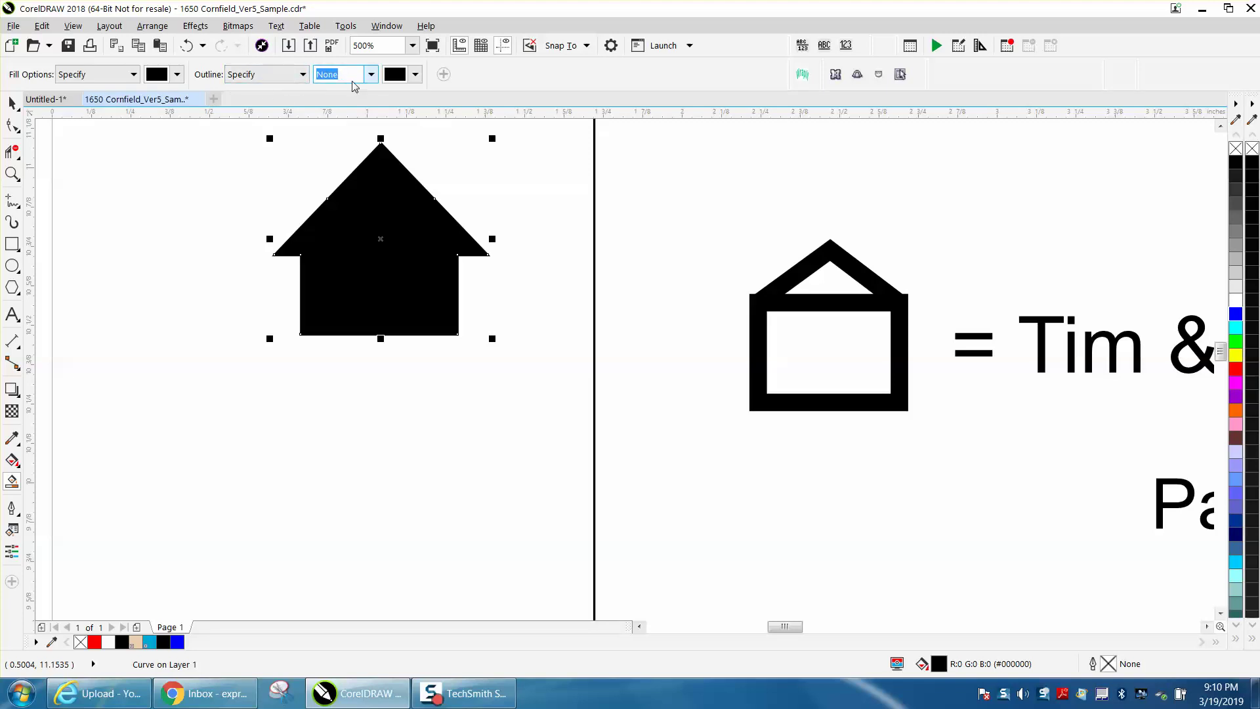
left_click(12, 104)
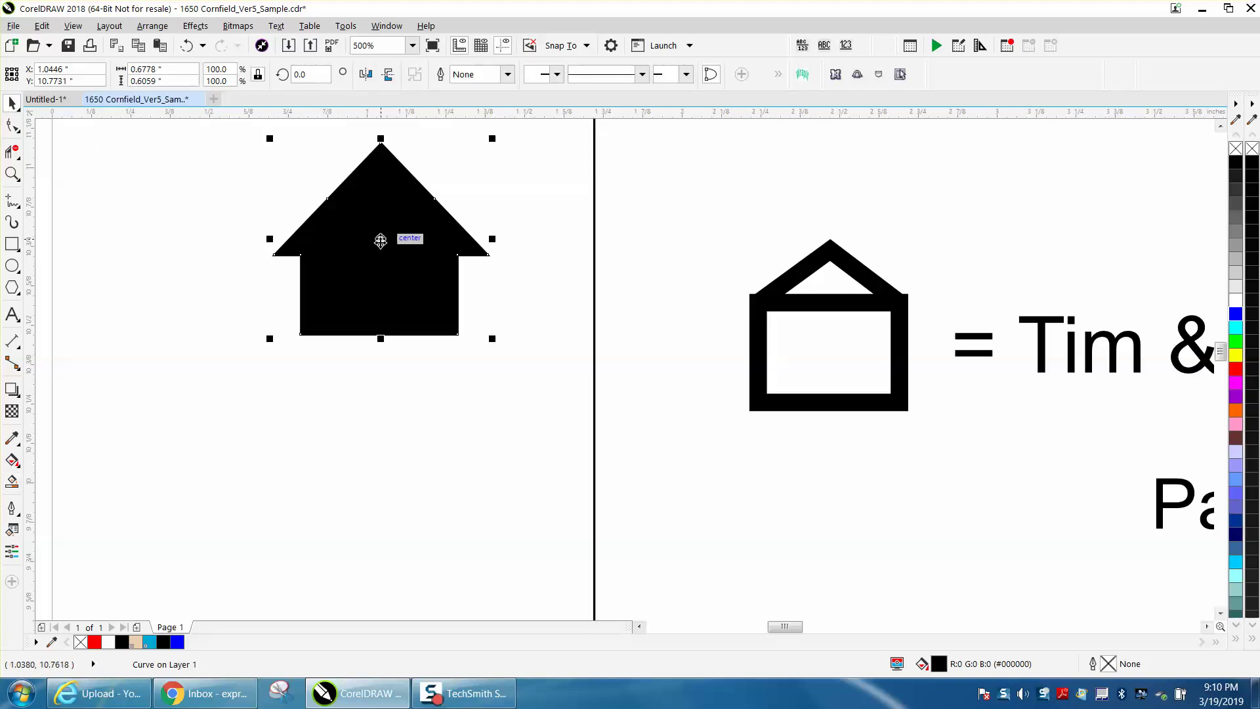
left_click_drag(381, 241, 323, 262)
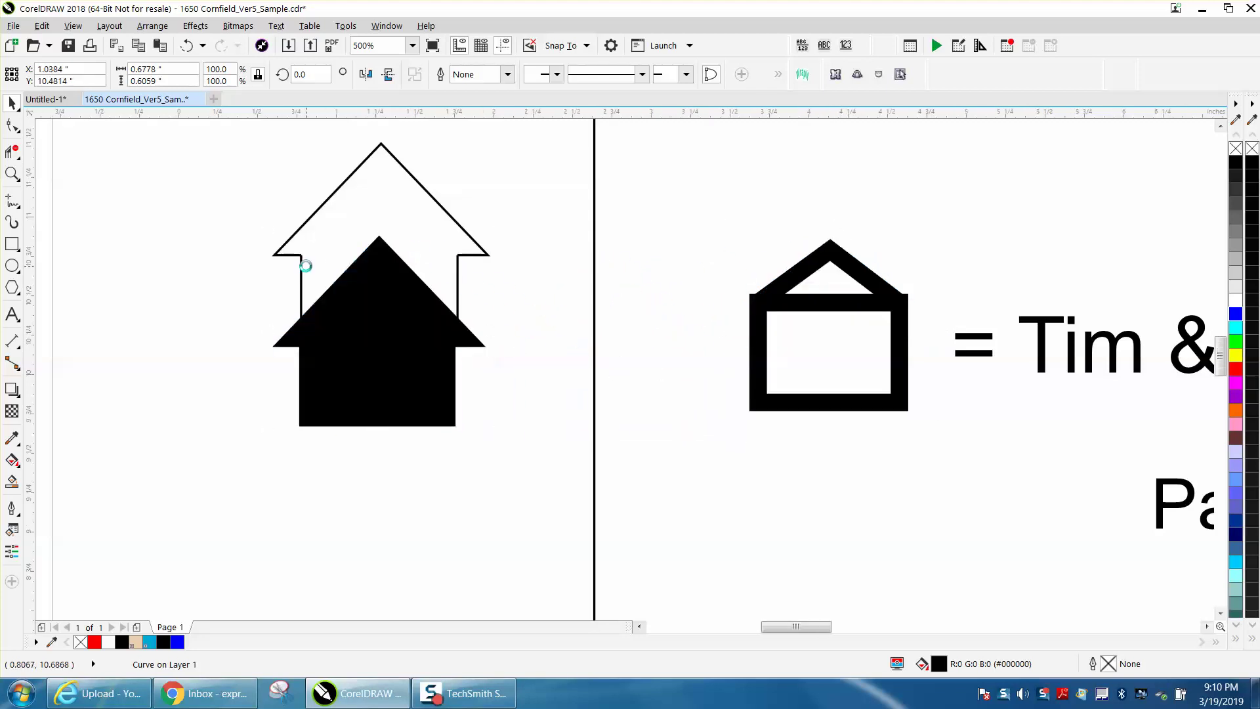
Step: Zoom in on the Circle Rd area of the map
scroll(306, 265, "down", 4)
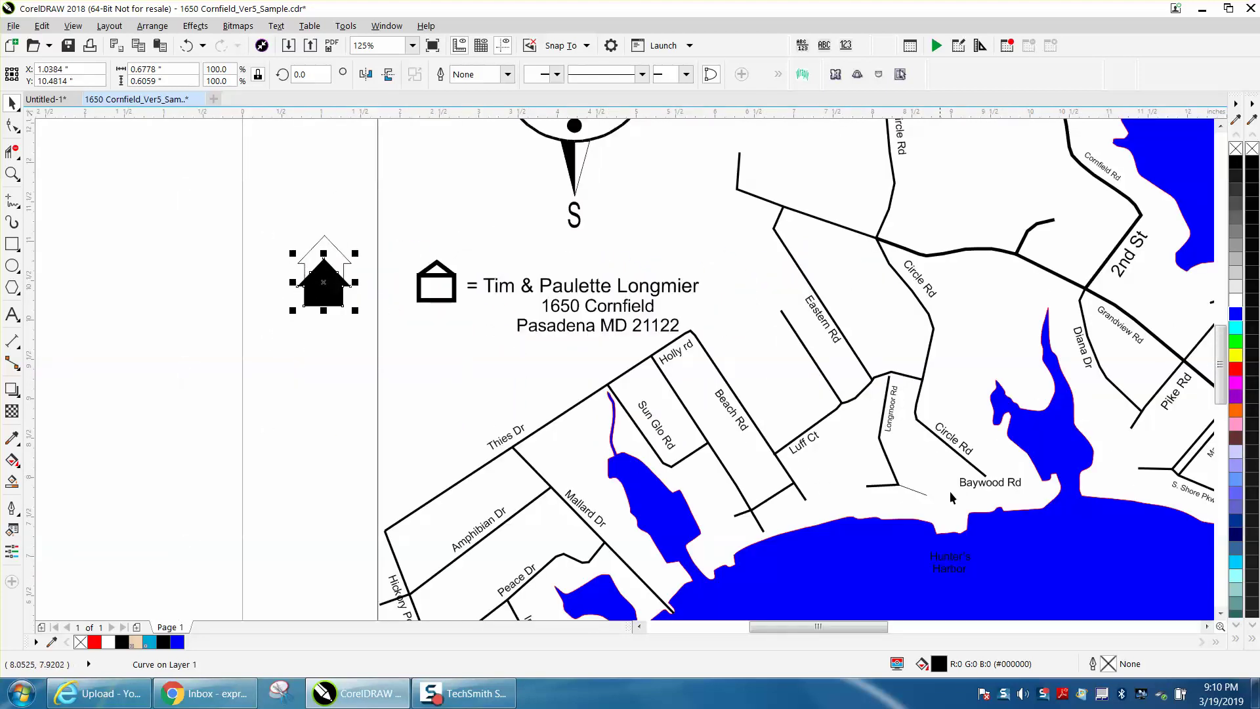
scroll(608, 486, "down", 1)
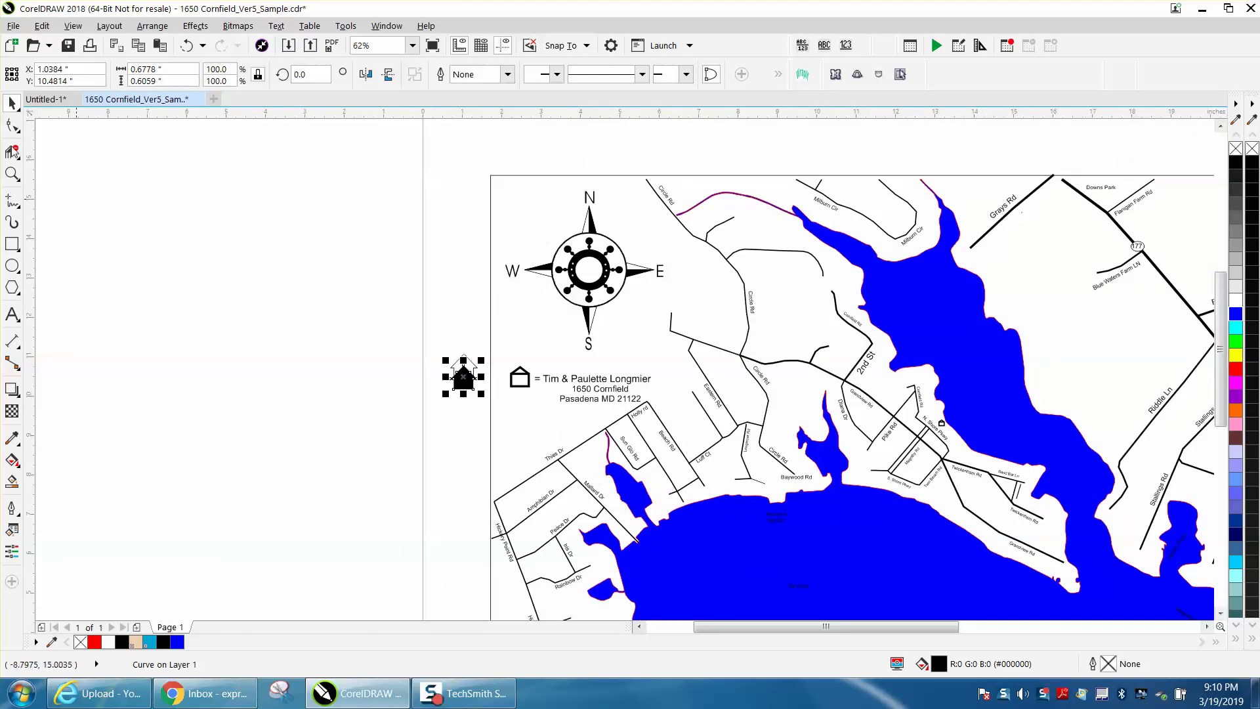
left_click(16, 176)
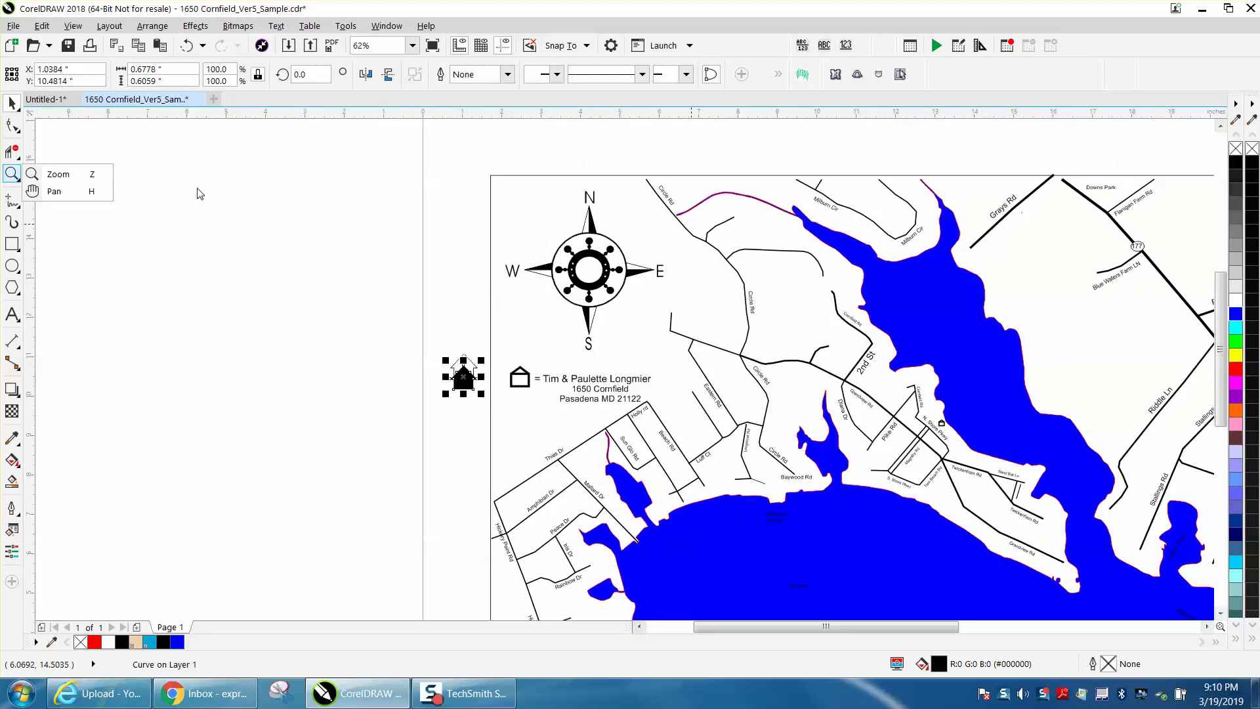
left_click(54, 173)
left_click_drag(739, 279, 786, 330)
scroll(695, 309, "down", 3)
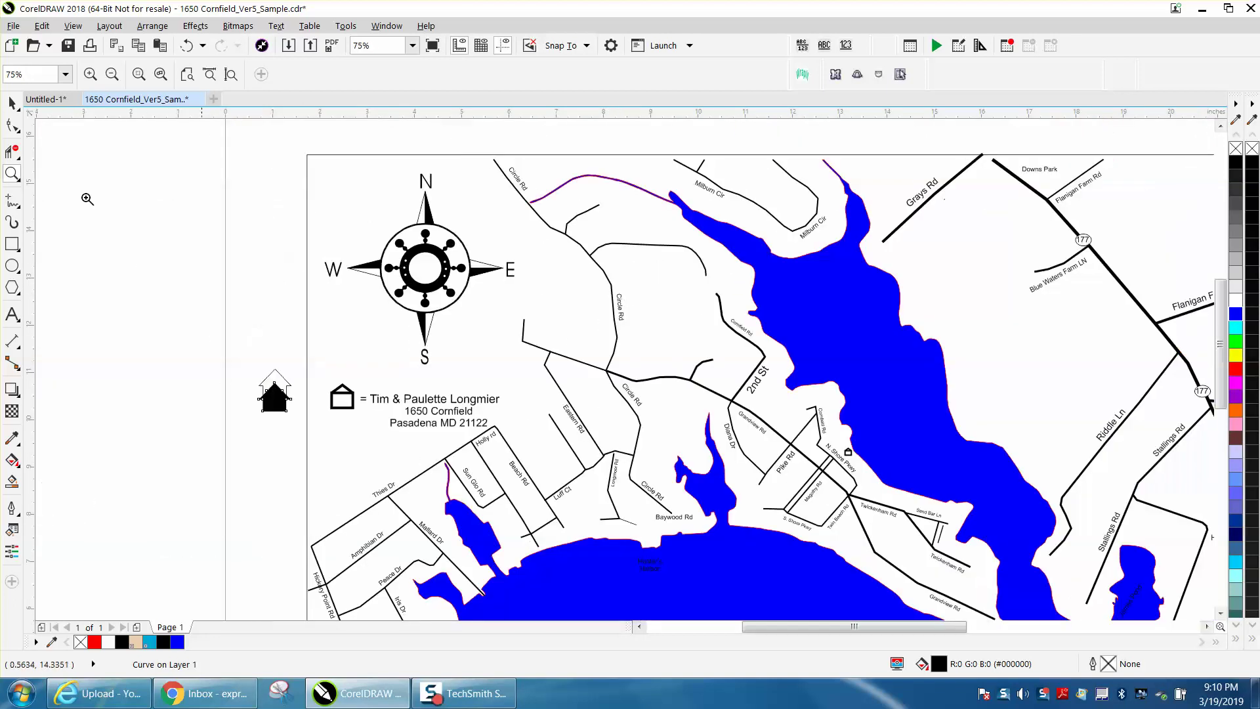
Step: Try moving the Circle Rd label off the page, undo it, then test a duplicate and delete it
left_click(12, 103)
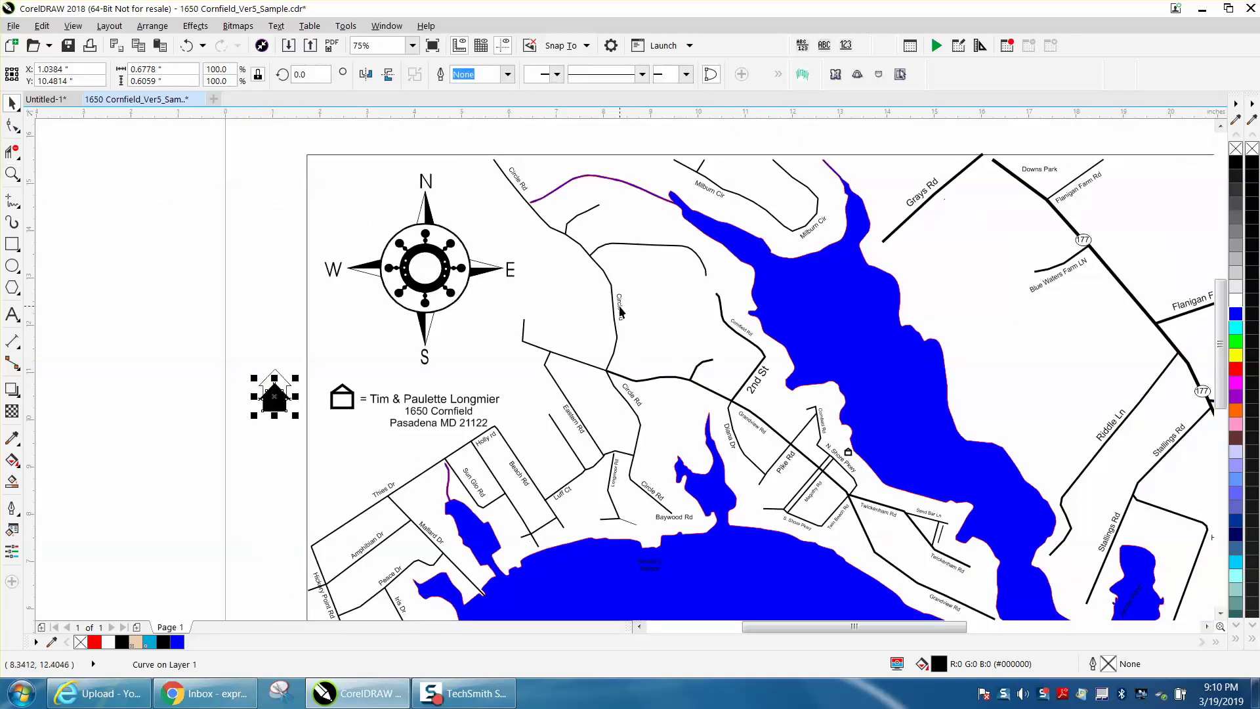
left_click_drag(620, 312, 202, 255)
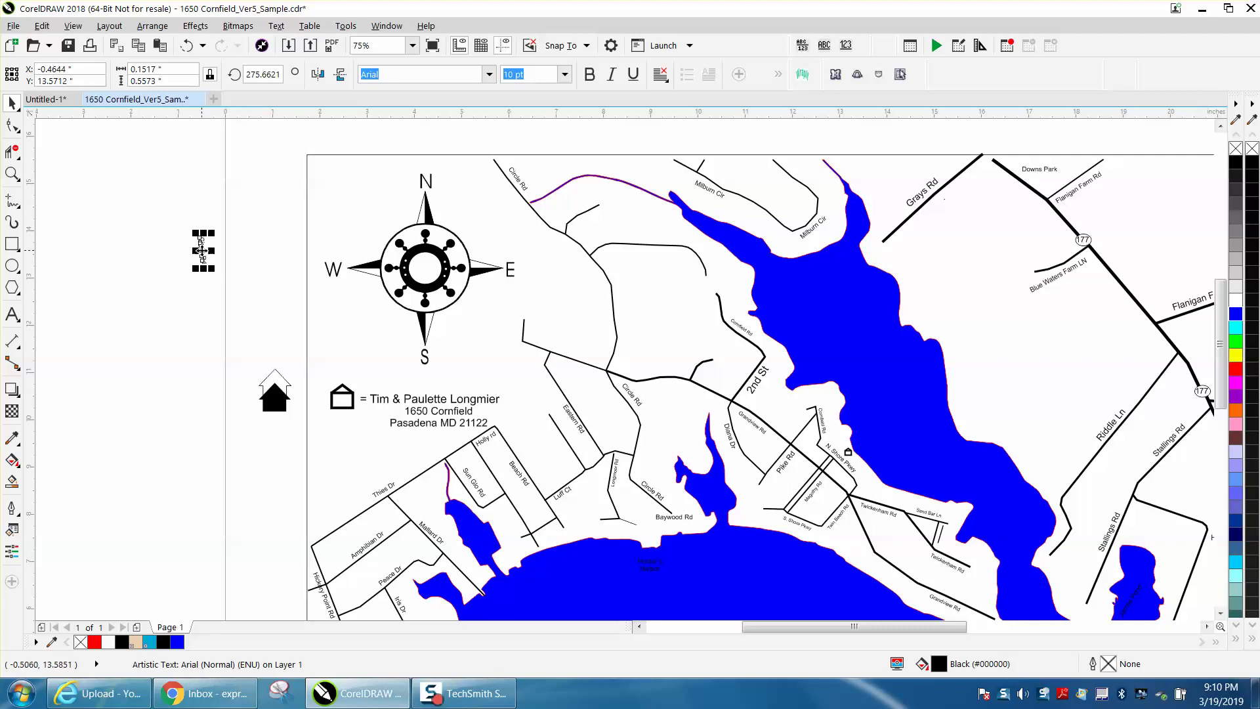
left_click(187, 45)
key("ctrl+d")
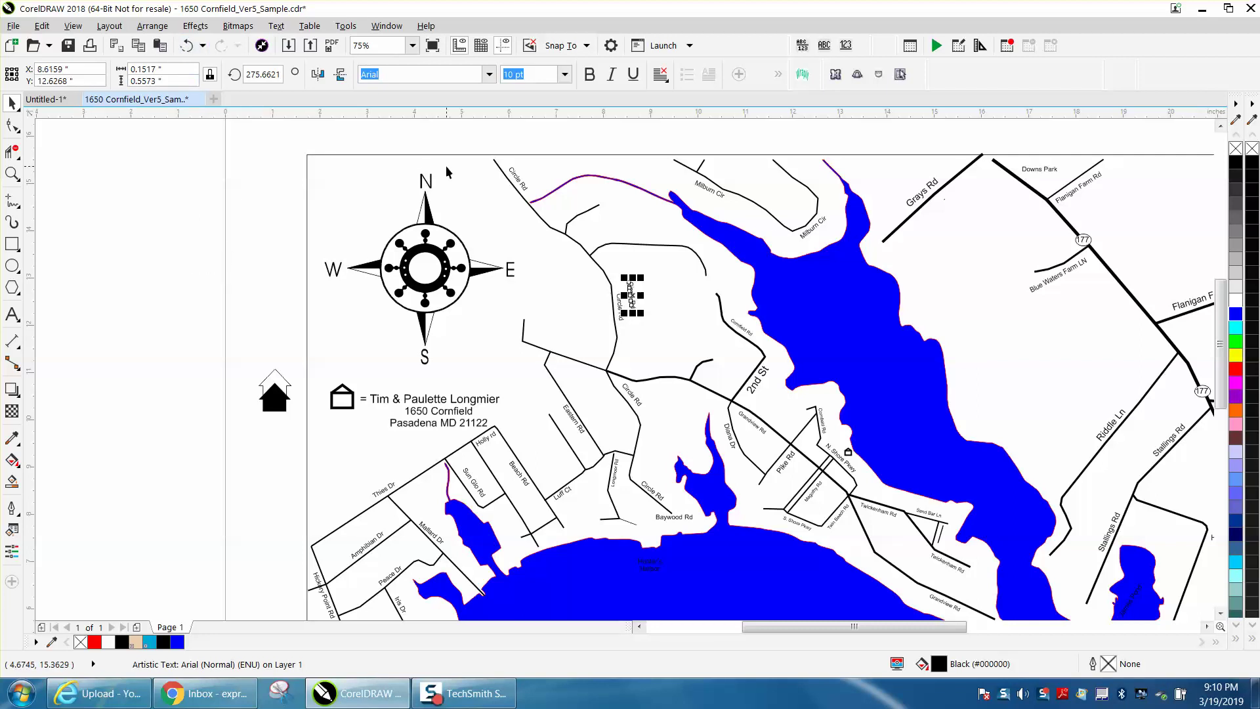
left_click(267, 155)
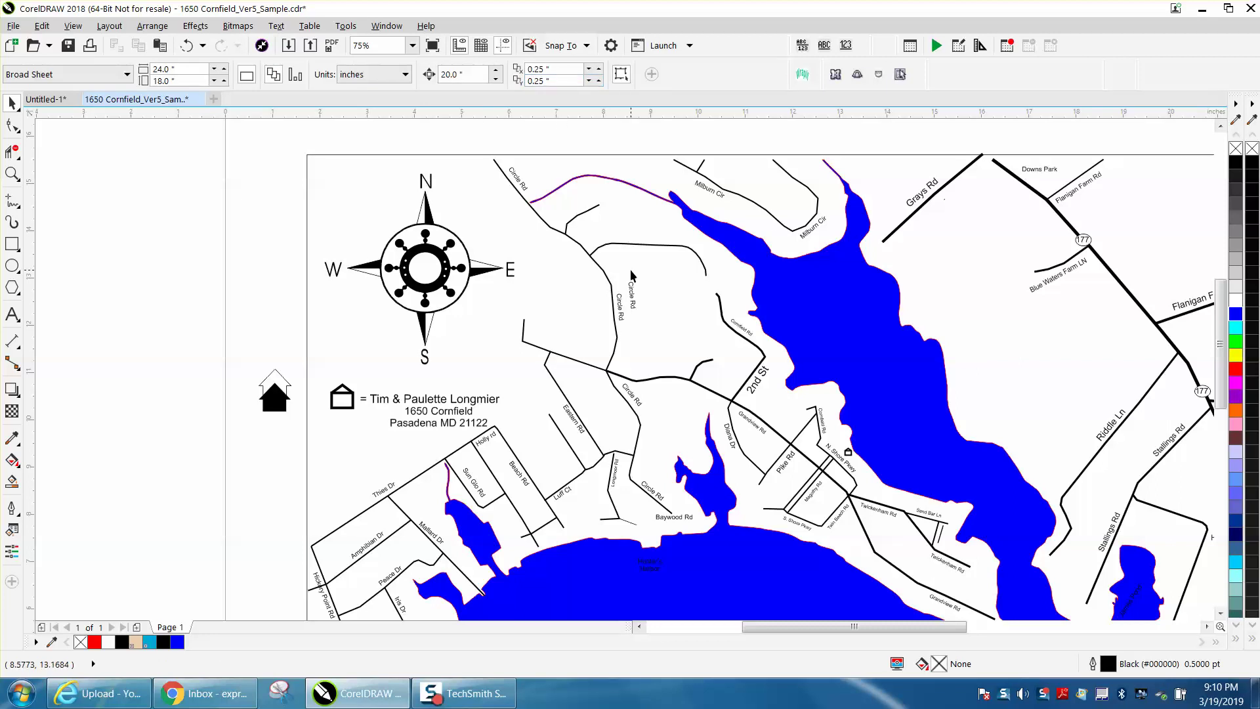
left_click(633, 296)
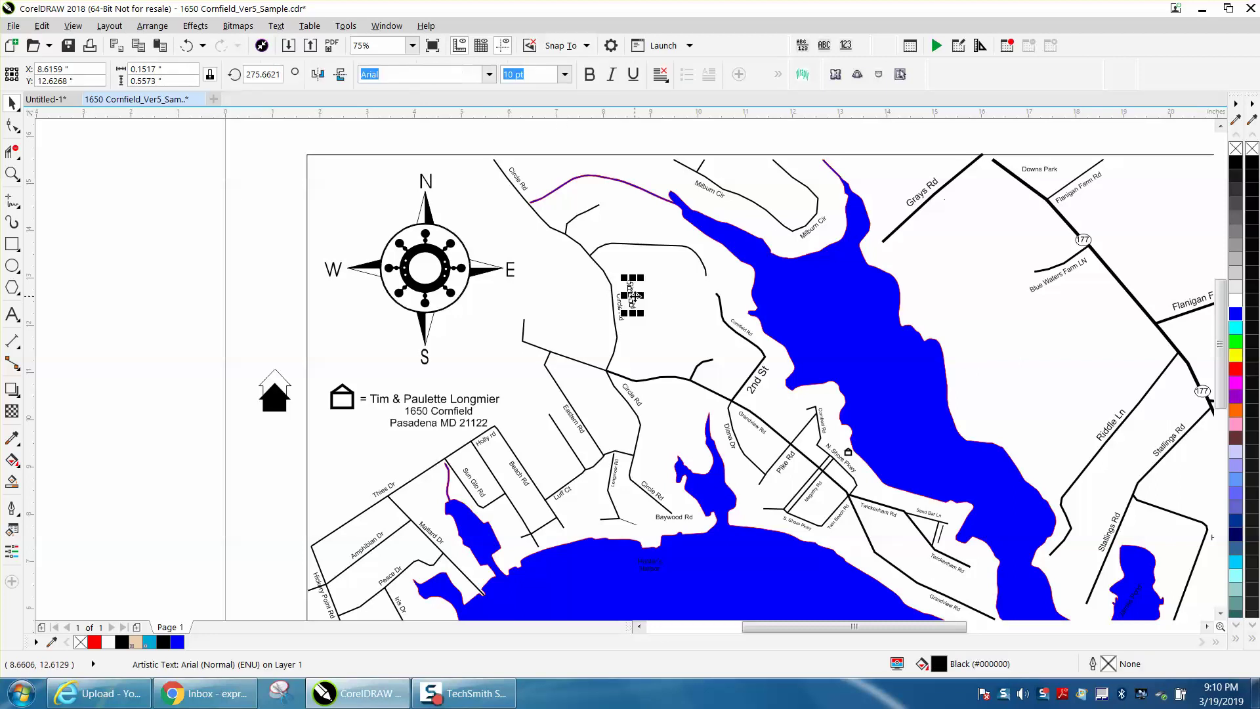
key("Delete")
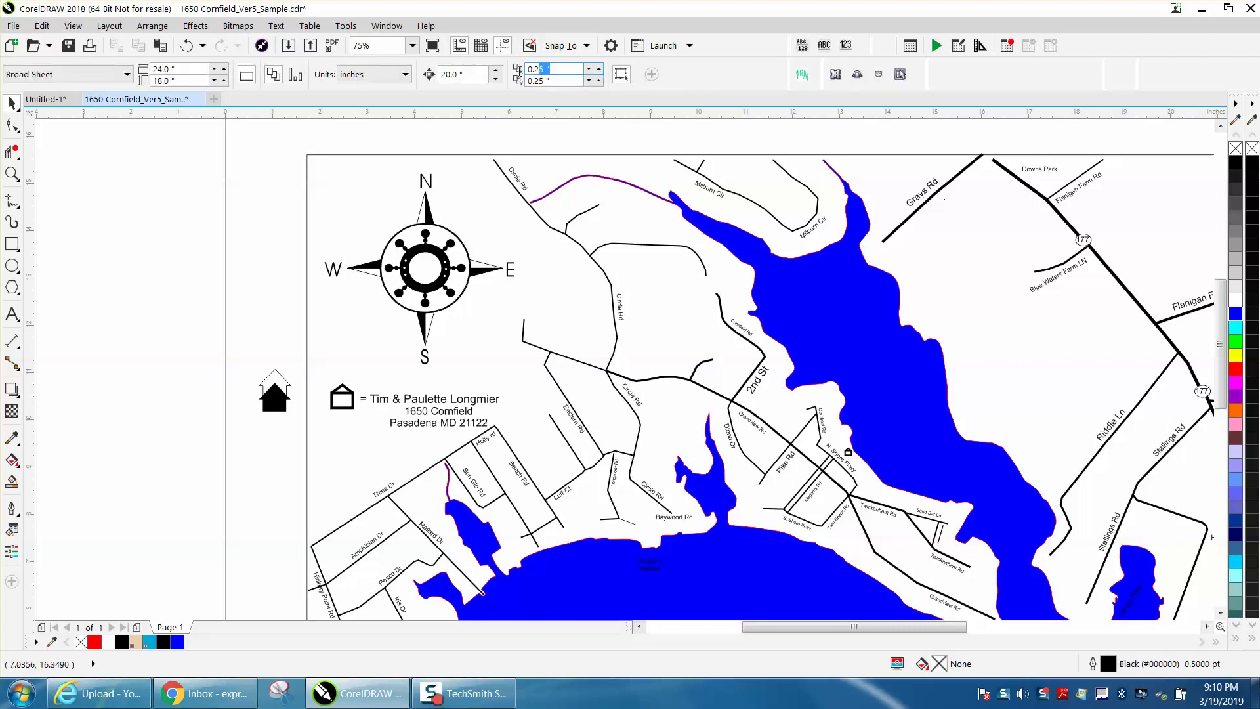
Step: Set the duplicate offset to 0 horizontally and 0 vertically
type("0.")
key("Tab")
type("0")
key("Return")
Step: Duplicate the Circle Rd label and place the copy off the page to the left
left_click(624, 306)
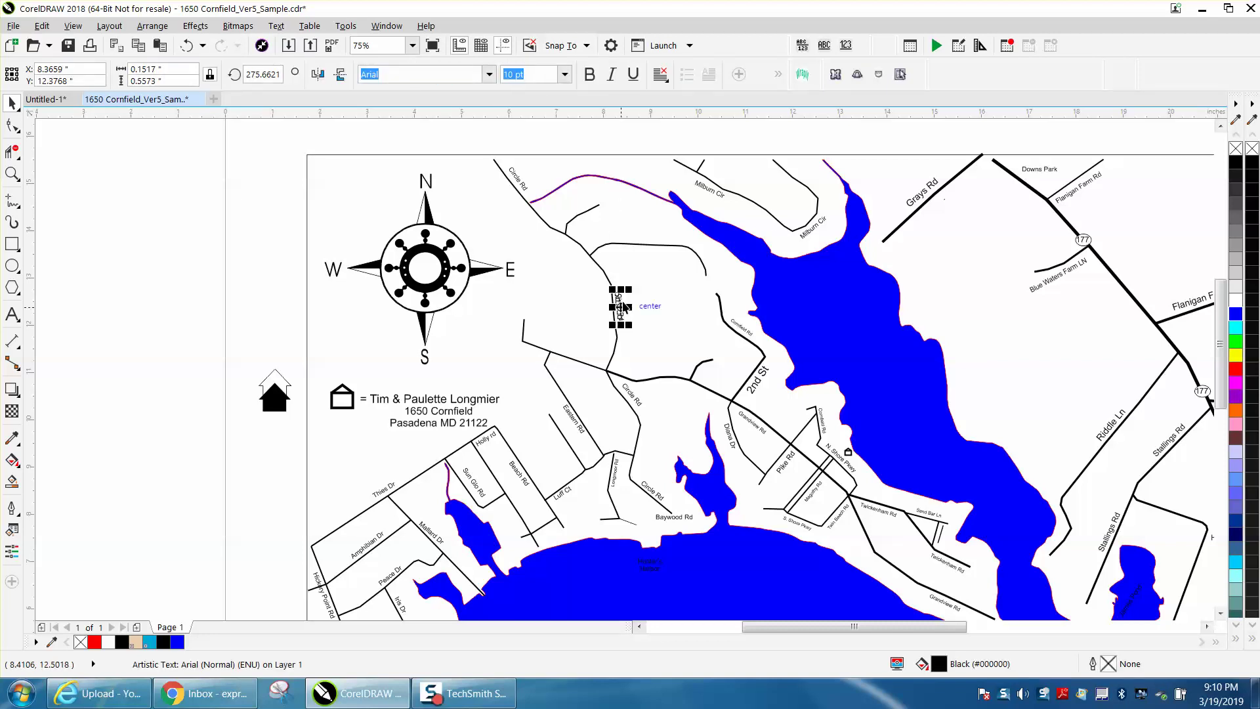
key("ctrl+d")
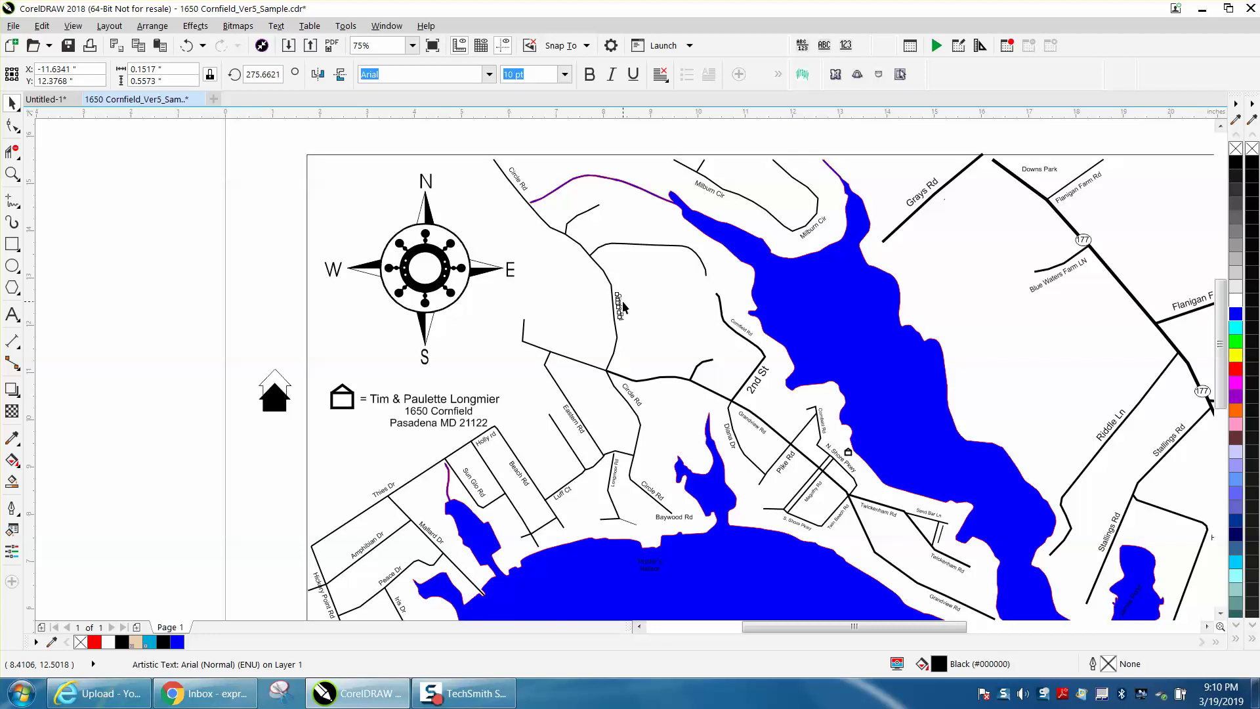
key("Page_Down")
left_click(722, 450)
scroll(250, 226, "down", 2)
key("ctrl+z")
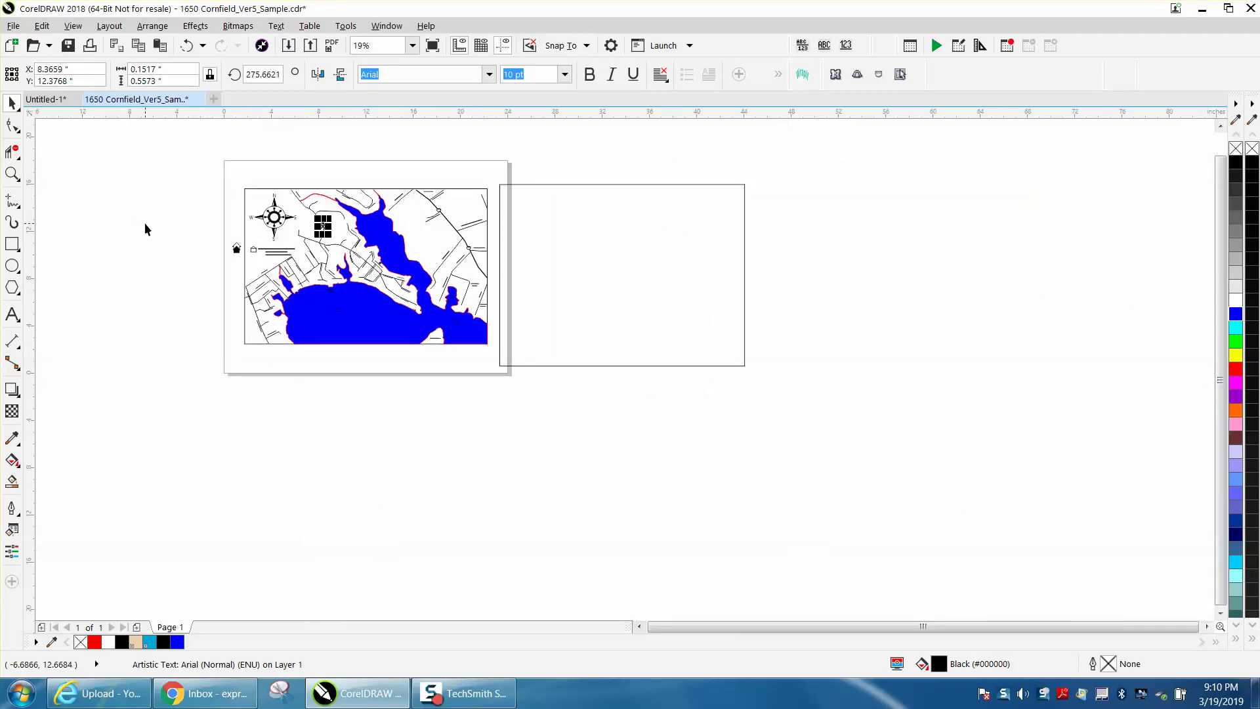
key("ctrl+shift+z")
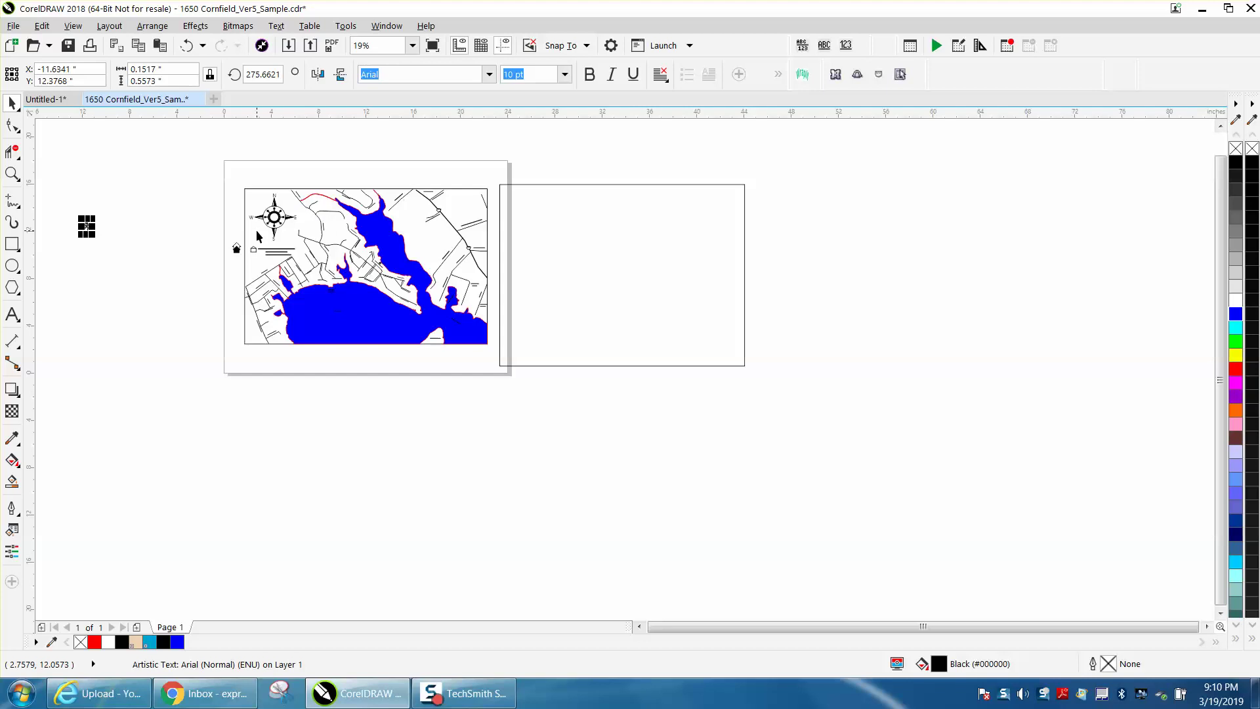
Step: Zoom in closely on the off-page Circle Rd label
left_click(12, 173)
left_click_drag(79, 218, 102, 240)
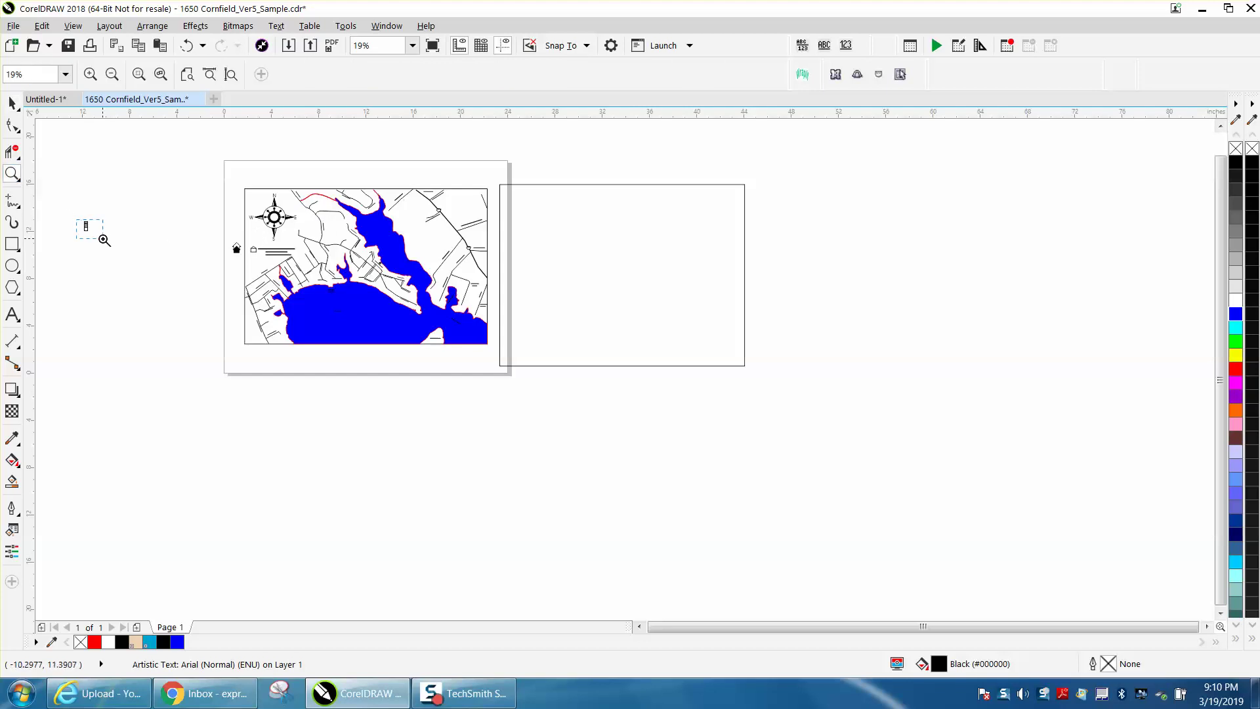
left_click_drag(501, 216, 604, 408)
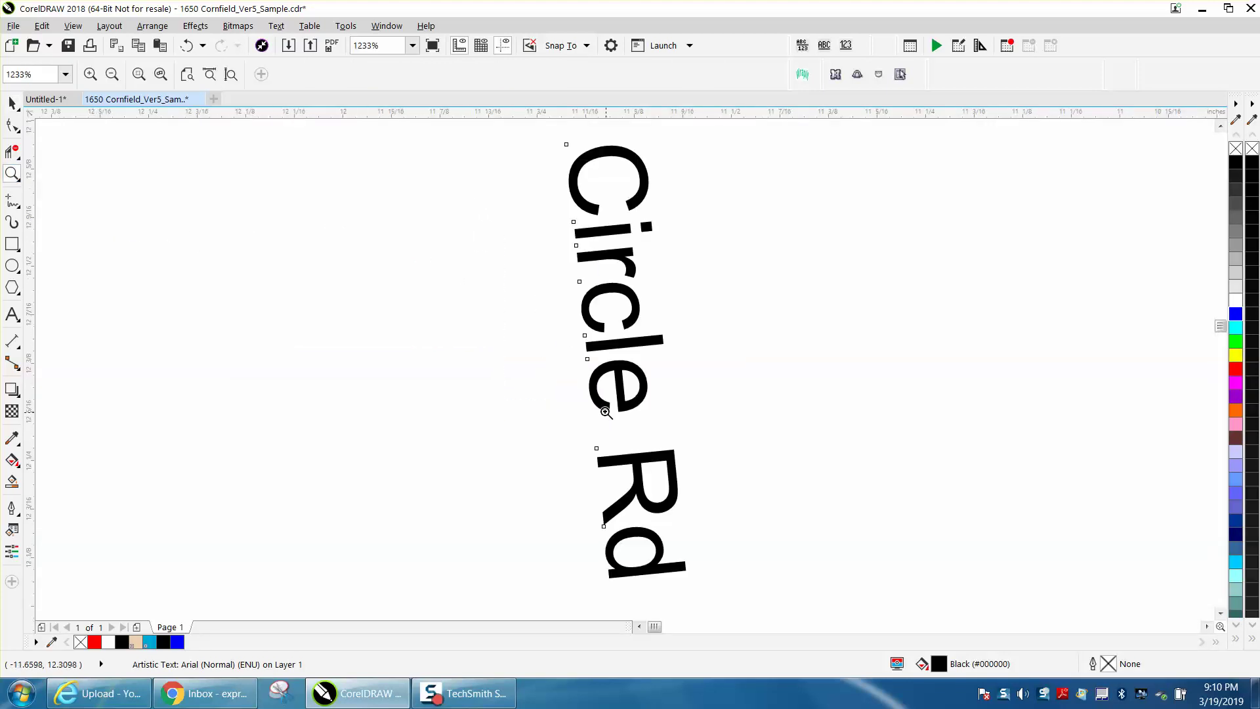
scroll(571, 363, "down", 3)
scroll(348, 294, "down", 5)
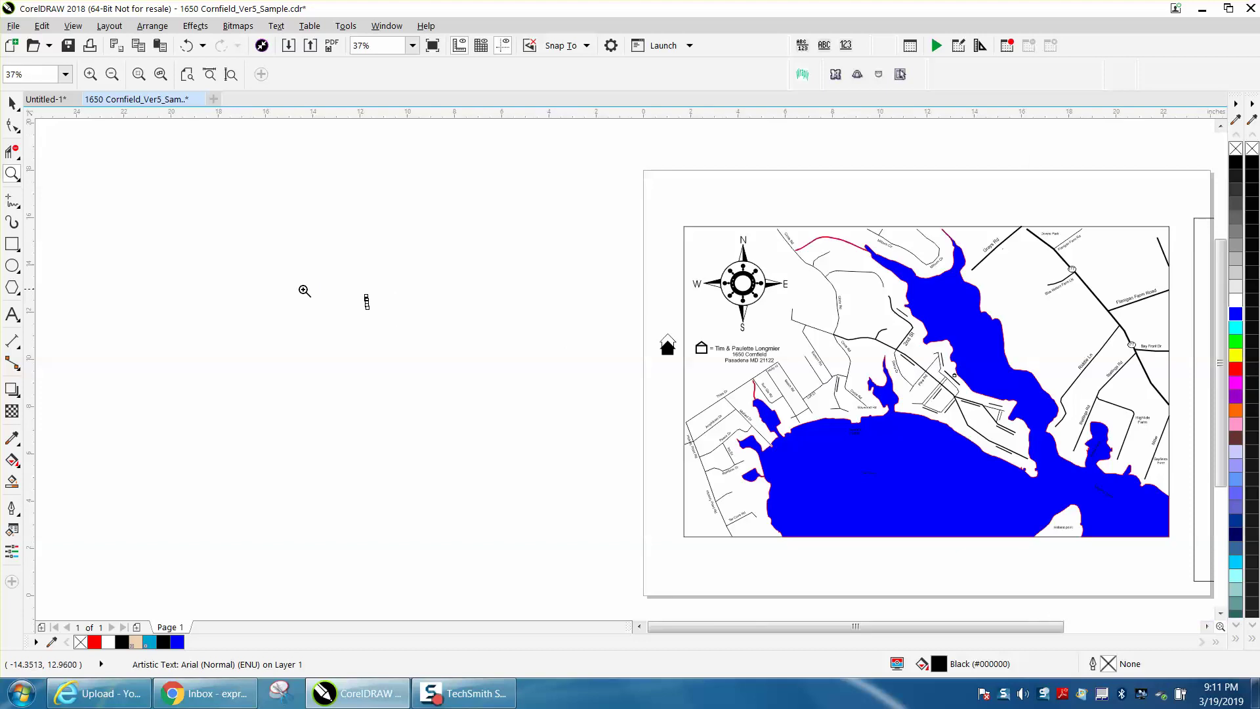
Step: Zoom onto the thin stream near Sun Glo Rd and measure its width as 0.03"
left_click_drag(724, 368, 798, 422)
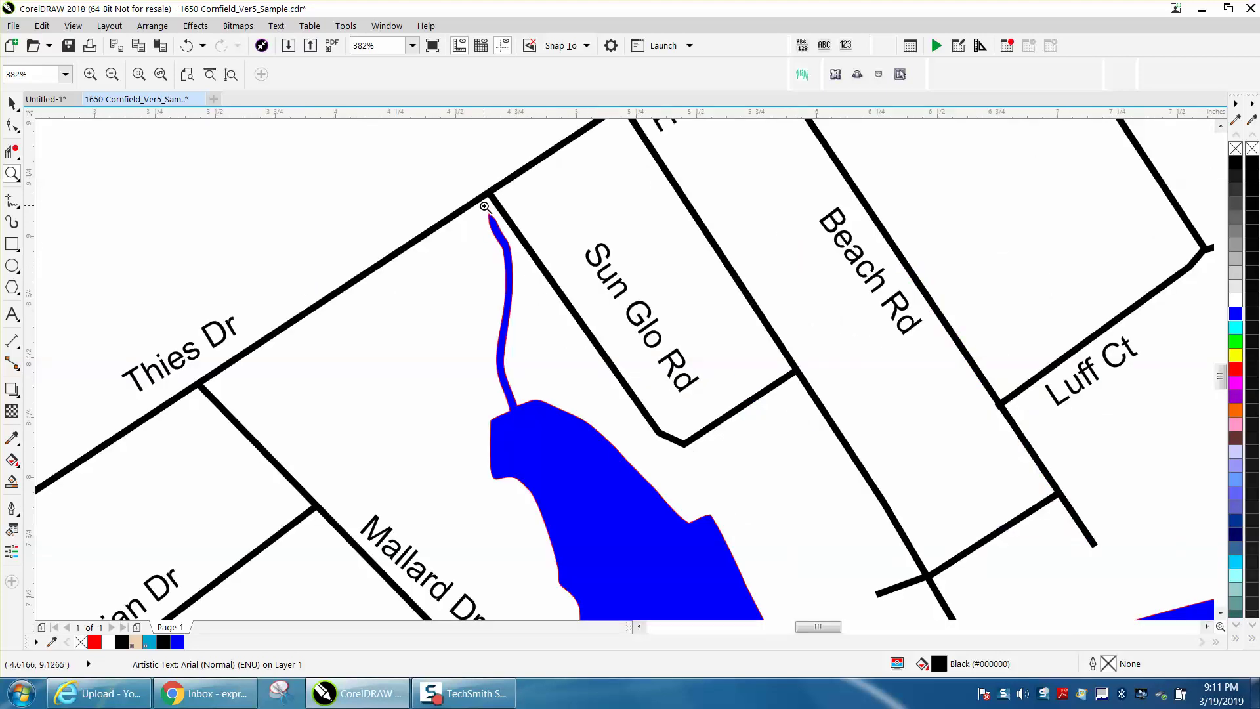
left_click_drag(485, 207, 555, 428)
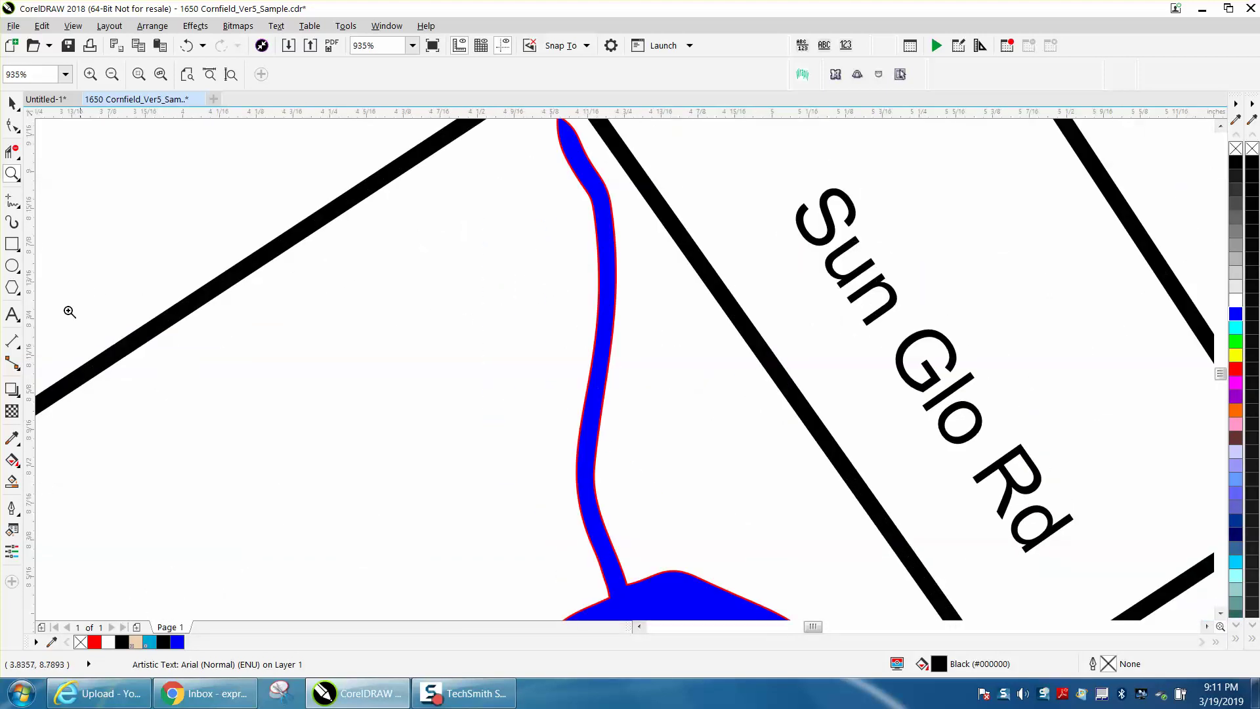
left_click(17, 346)
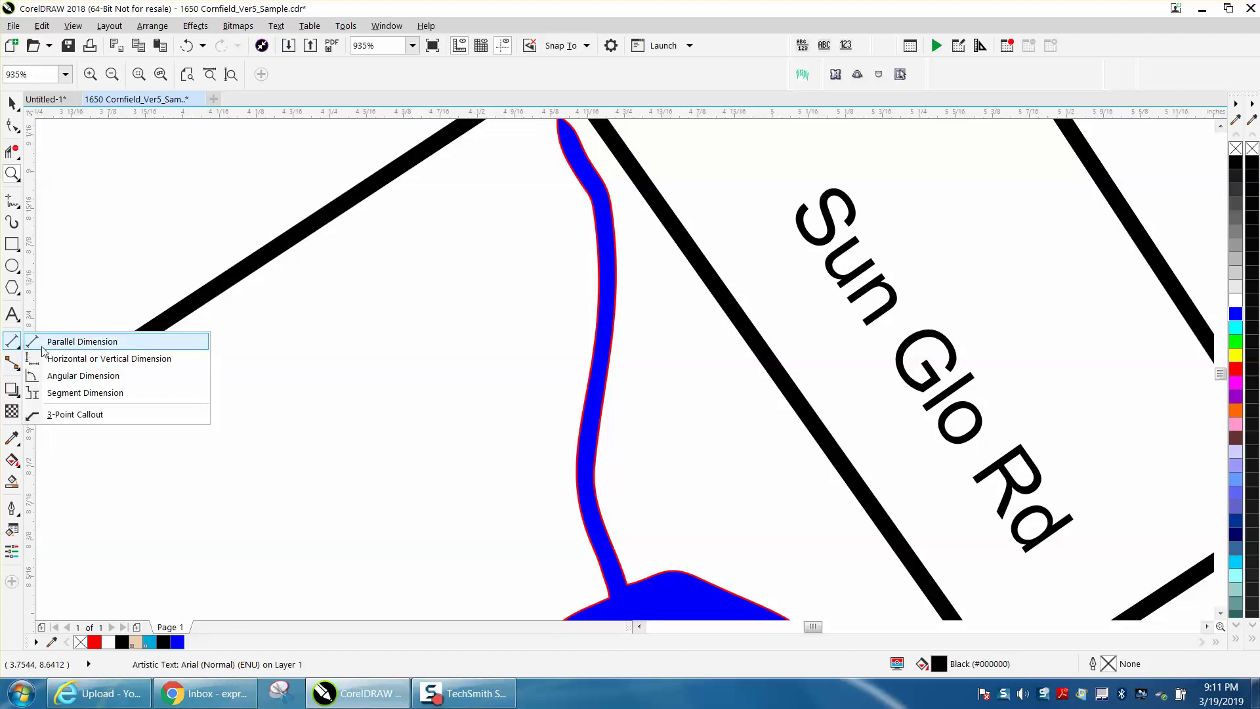
left_click(87, 348)
left_click(608, 366)
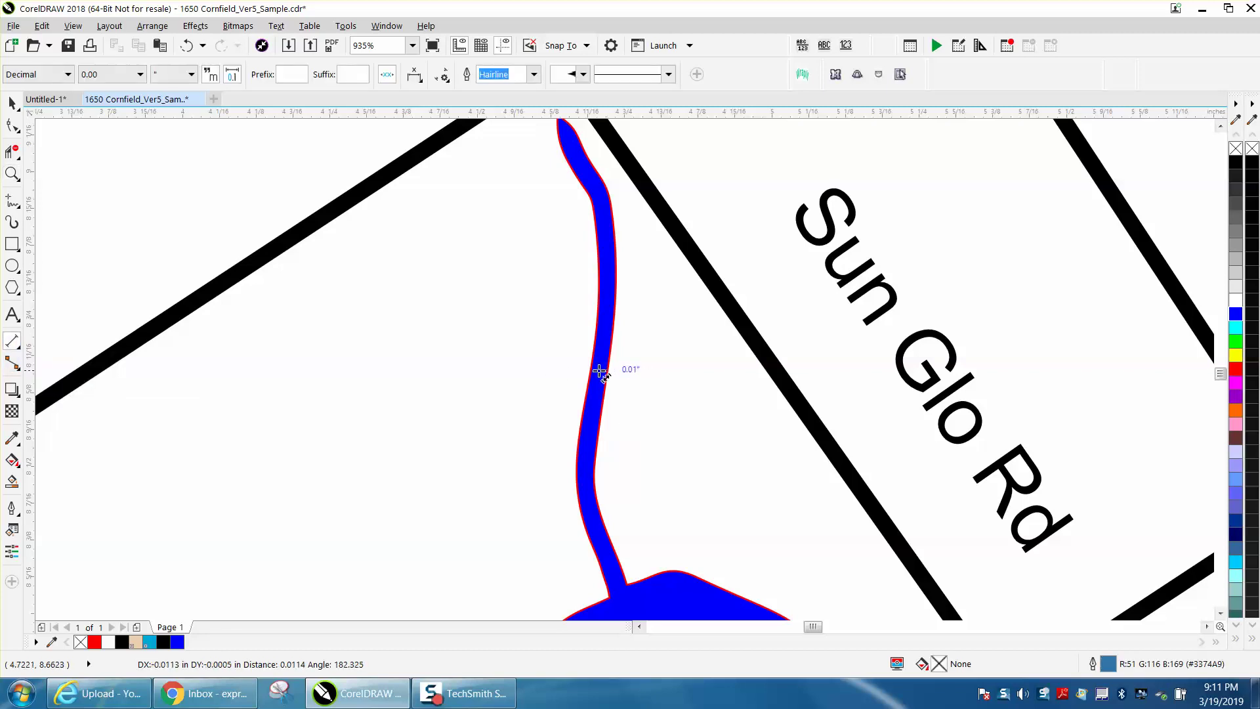
left_click(594, 370)
left_click(593, 331)
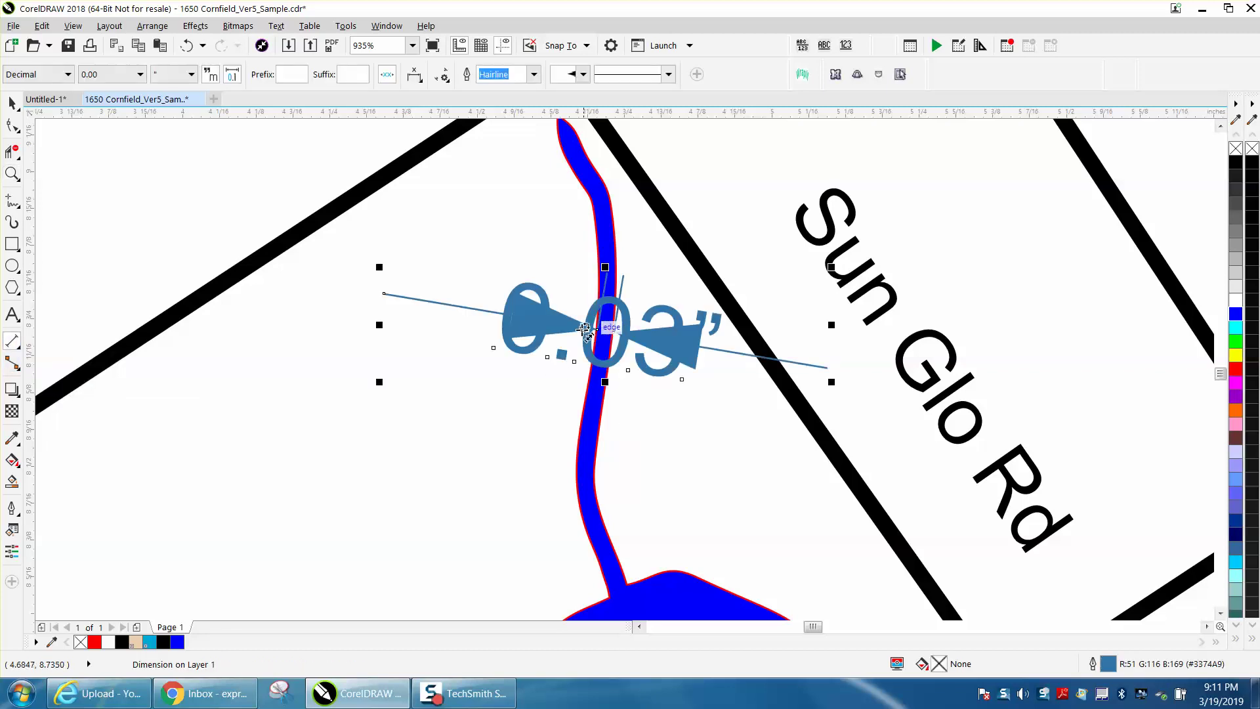
Step: Delete the stream width dimension
left_click(12, 103)
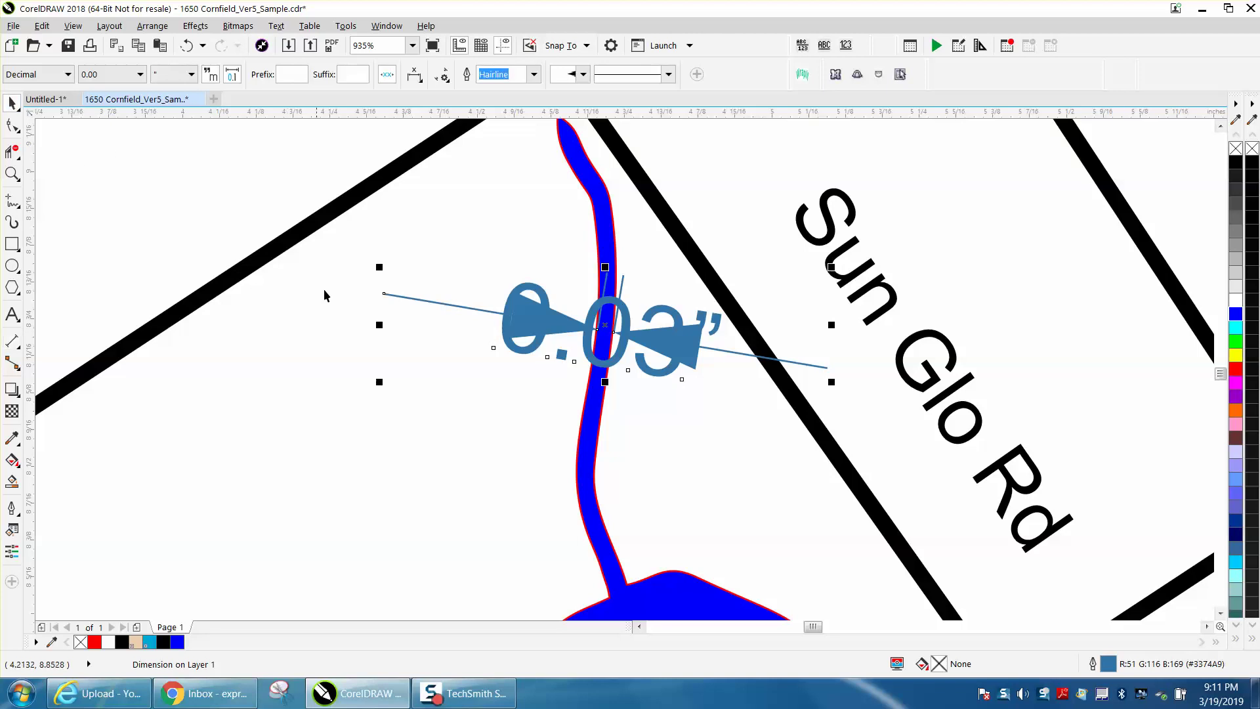
key("Delete")
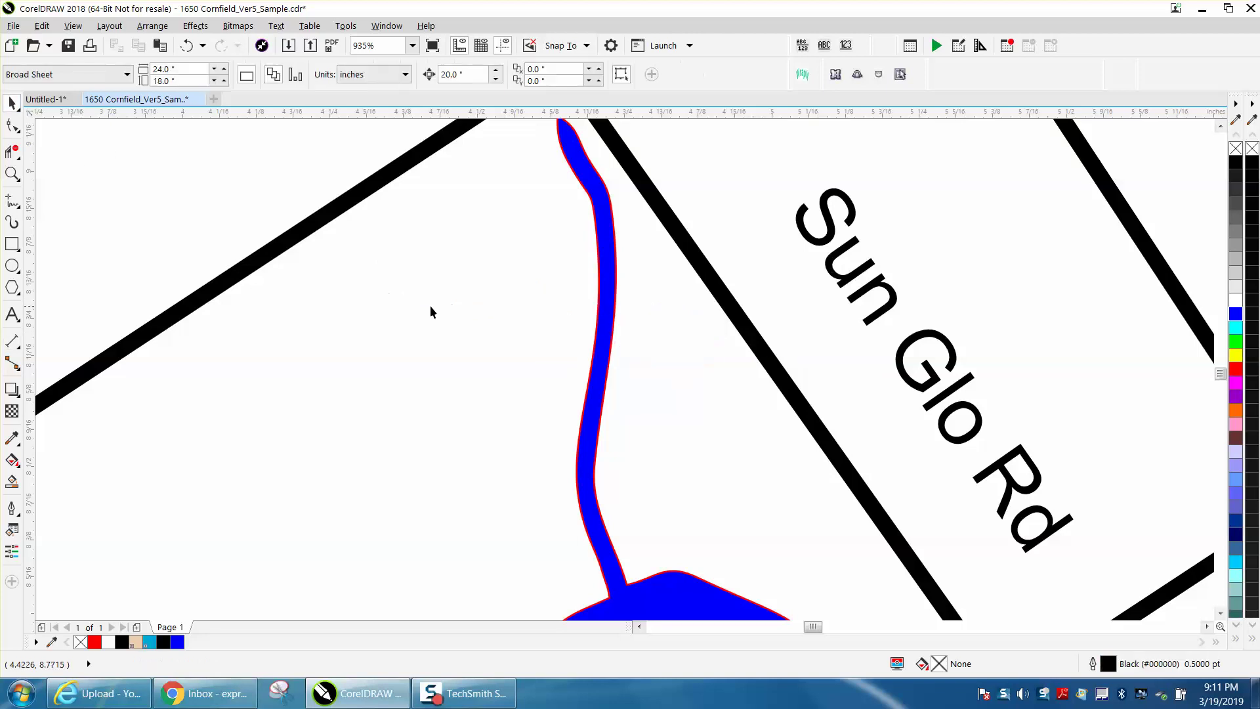
scroll(431, 305, "down", 3)
Step: Zoom in on the lower-right part of the lake and the Magothy River area
scroll(469, 263, "down", 2)
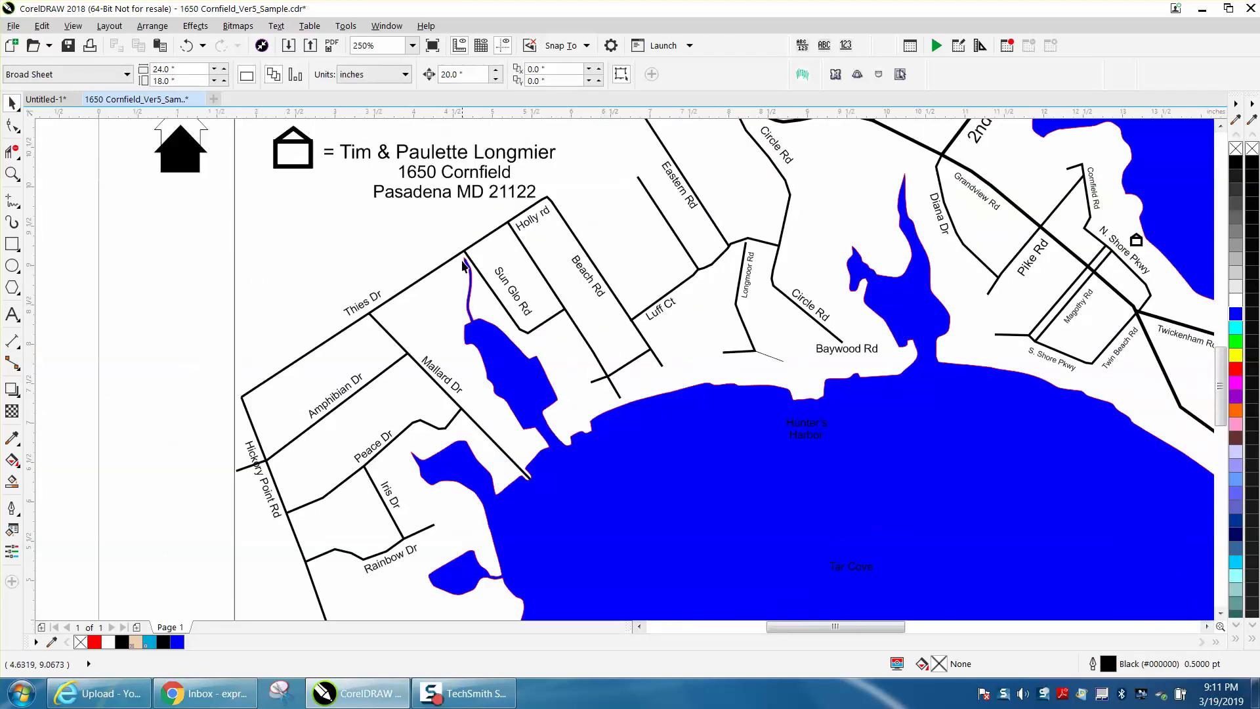
scroll(463, 265, "down", 1)
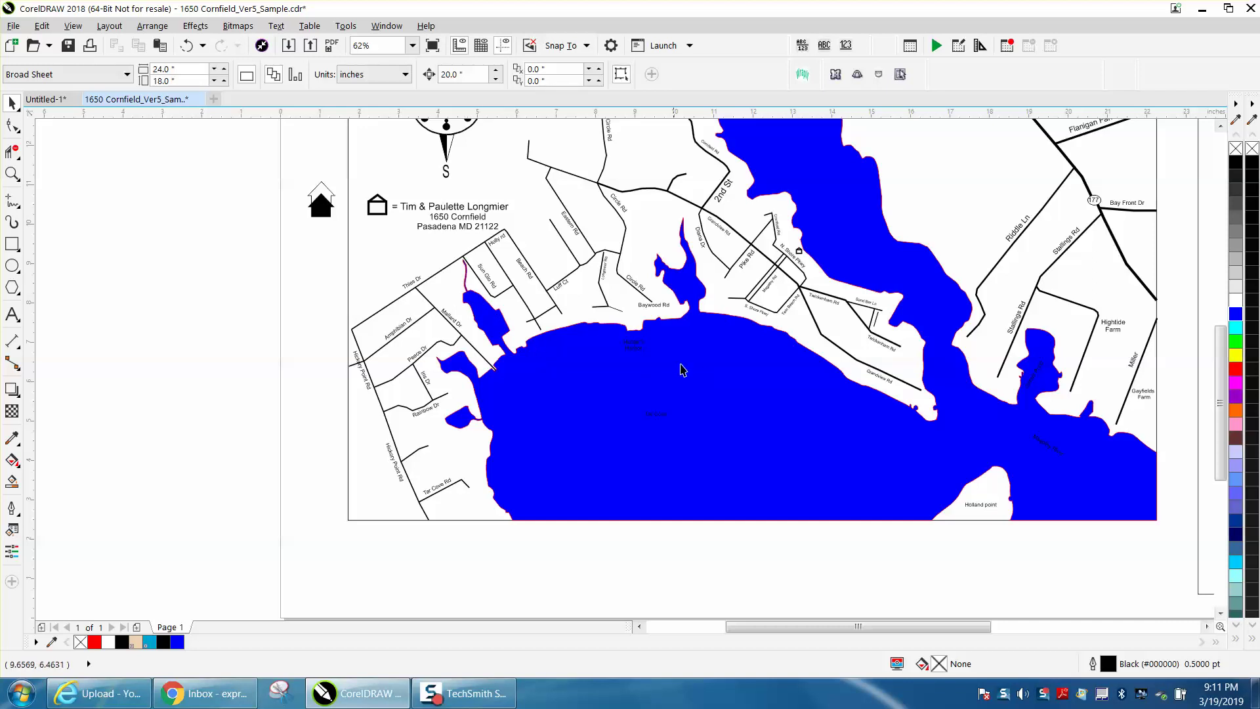
scroll(690, 368, "down", 2)
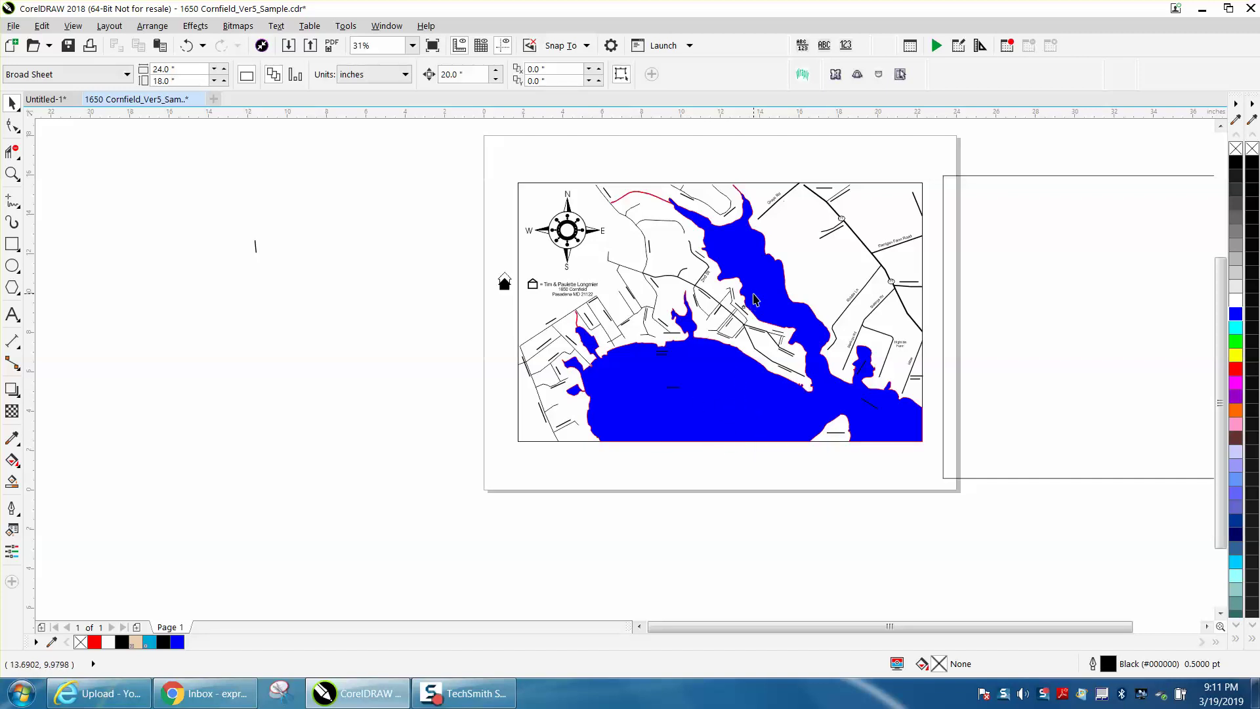
left_click(11, 173)
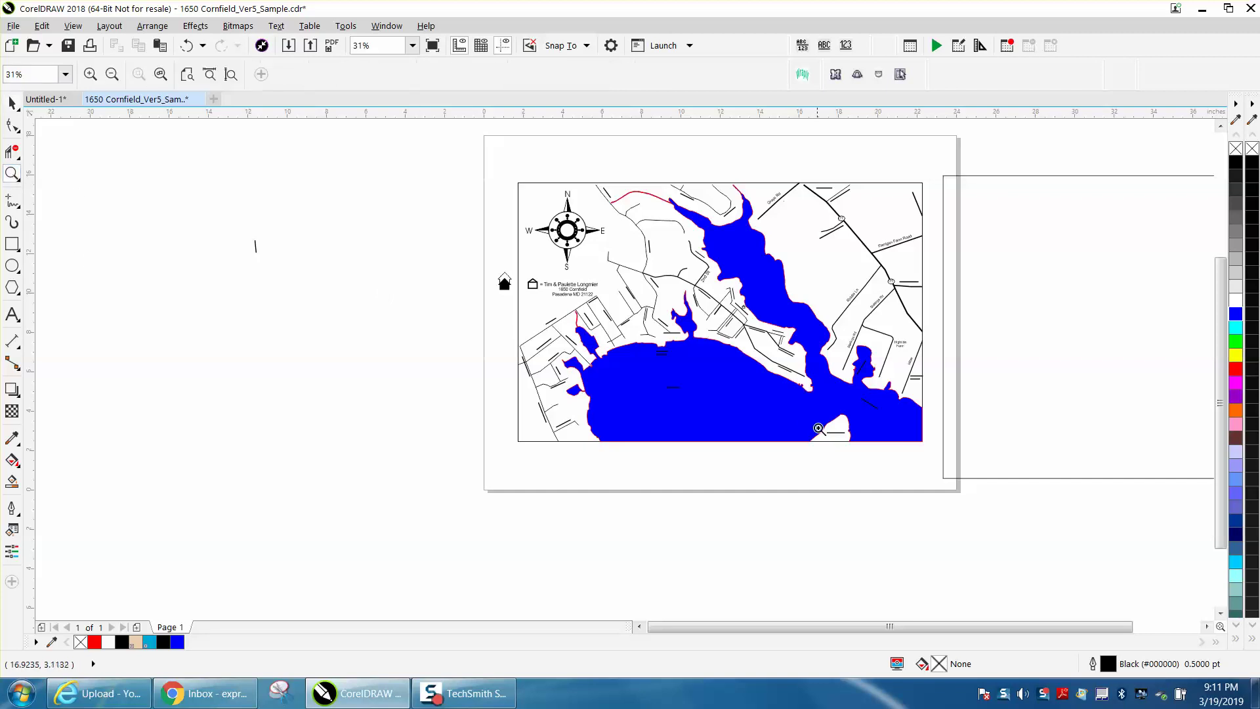
left_click_drag(787, 355, 978, 462)
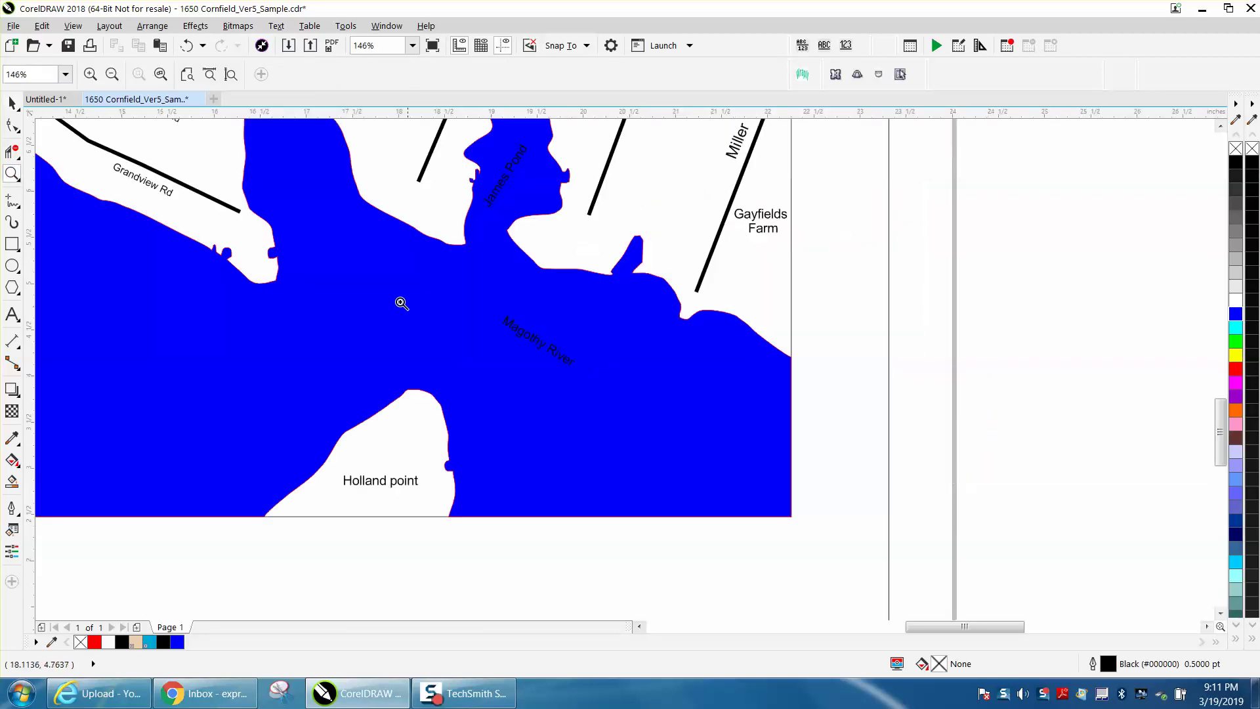
left_click_drag(505, 323, 616, 399)
Step: Zoom back out step by step until the entire map is in view
right_click(587, 360)
right_click(582, 348)
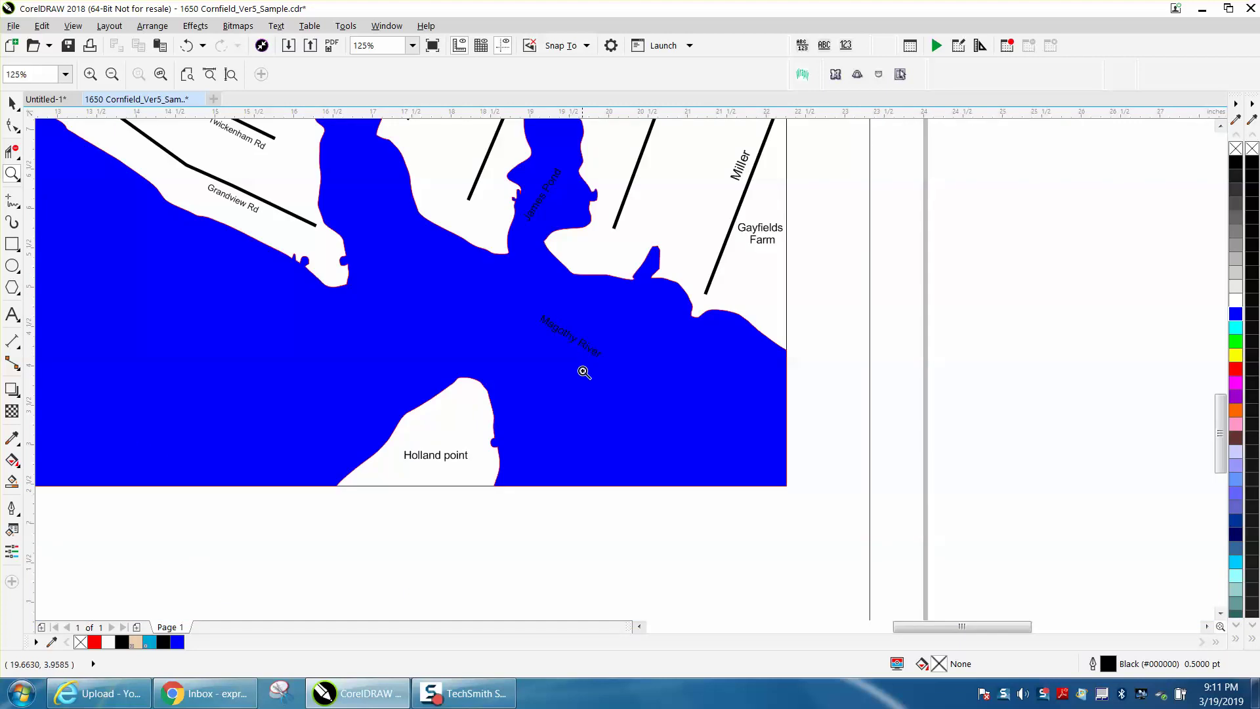
right_click(581, 370)
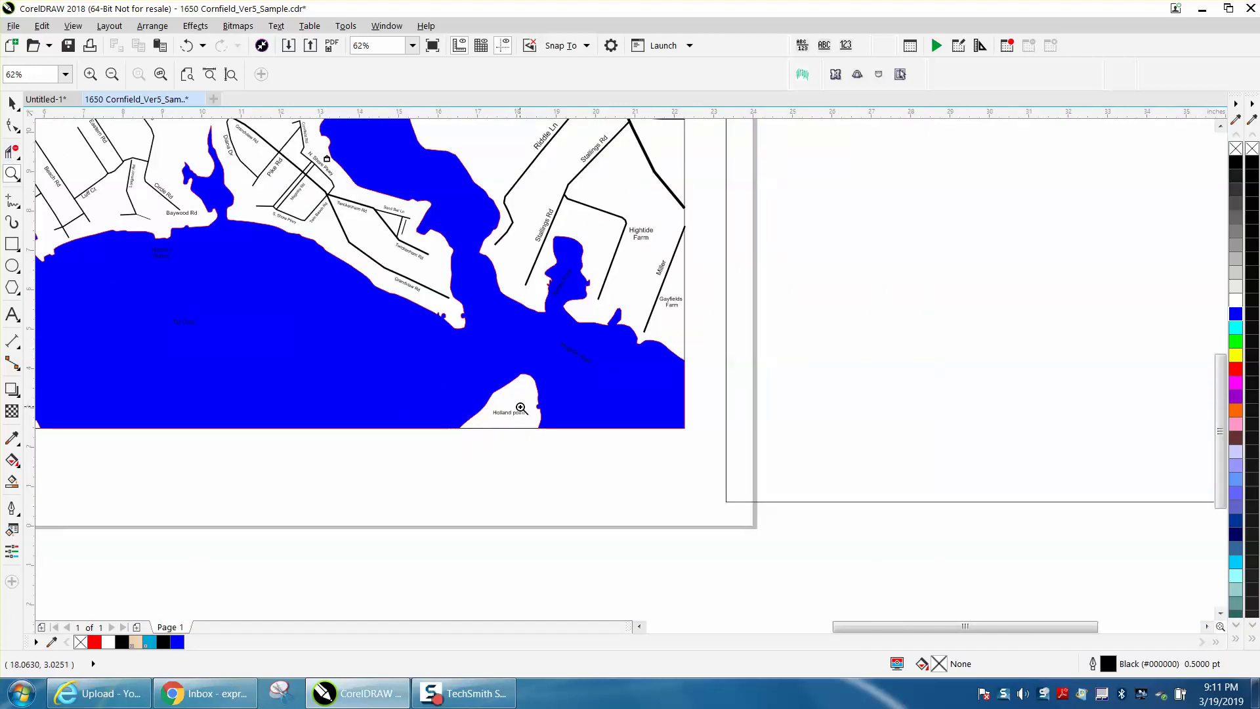
right_click(521, 408)
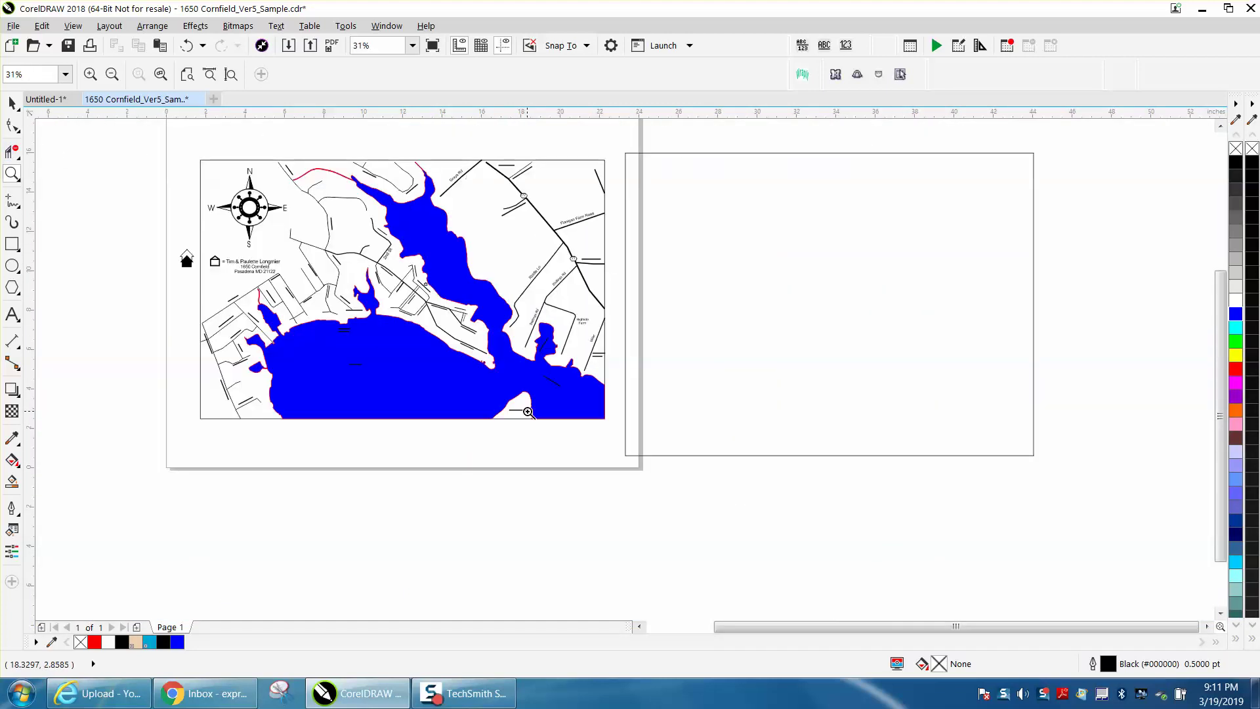
Step: Delete the empty rectangle beside the page
left_click(12, 102)
left_click(215, 160)
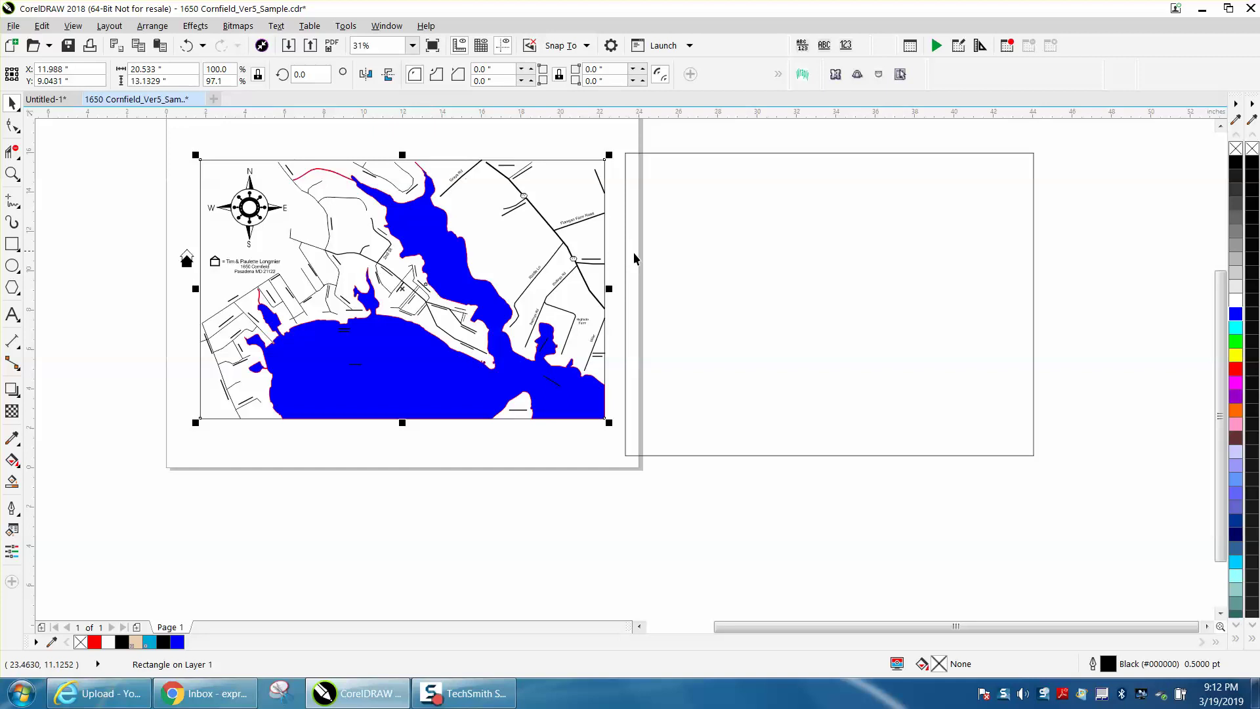
left_click_drag(670, 261, 751, 267)
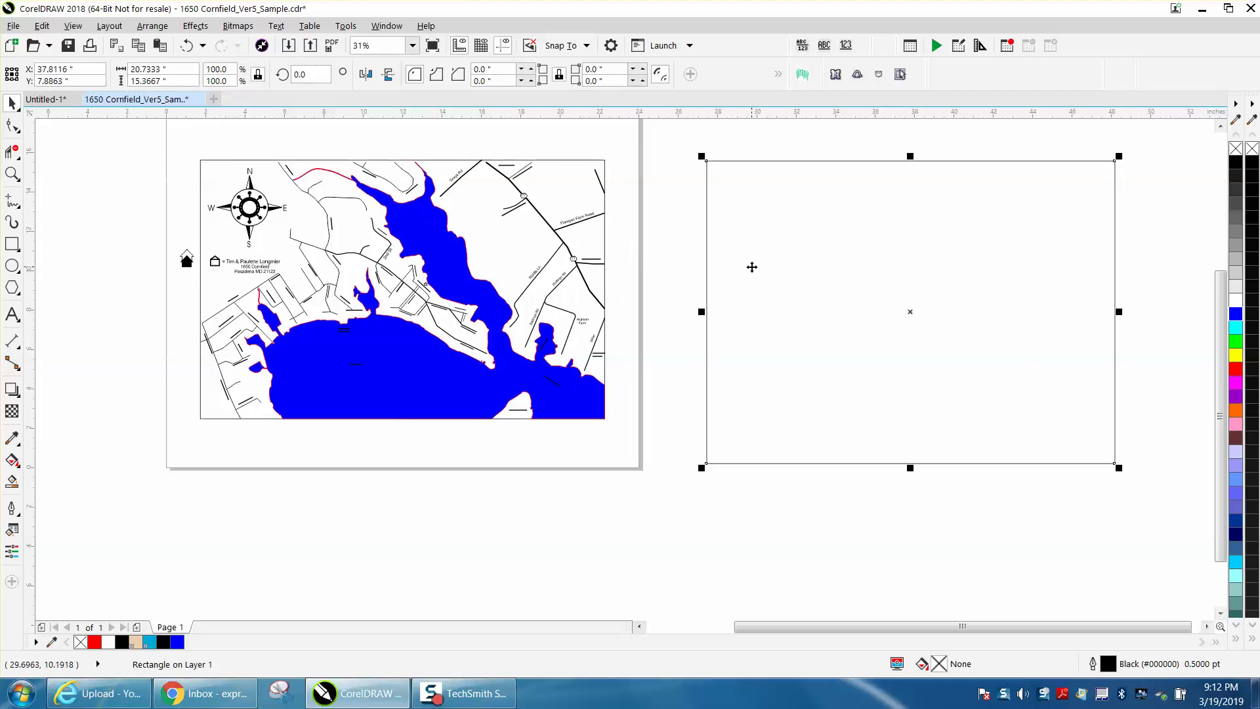
key("Delete")
Step: Select the small house marker alone and remove its black fill
left_click_drag(185, 145, 654, 451)
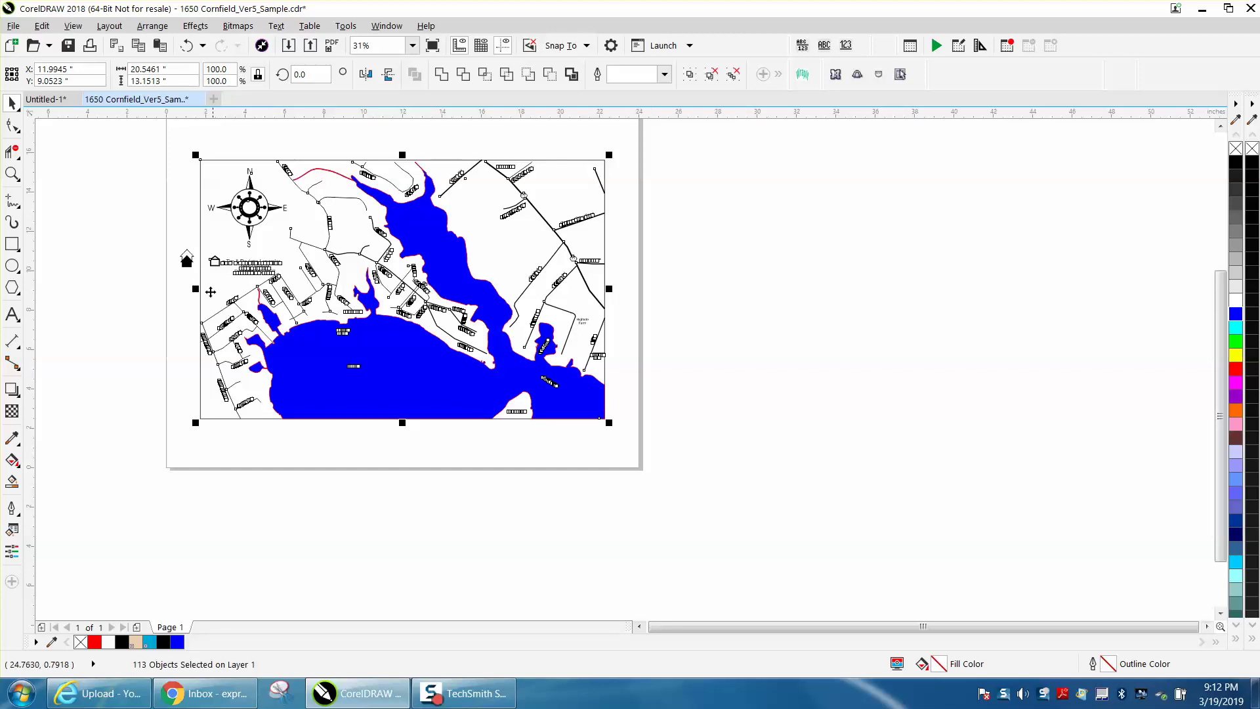
left_click(186, 262)
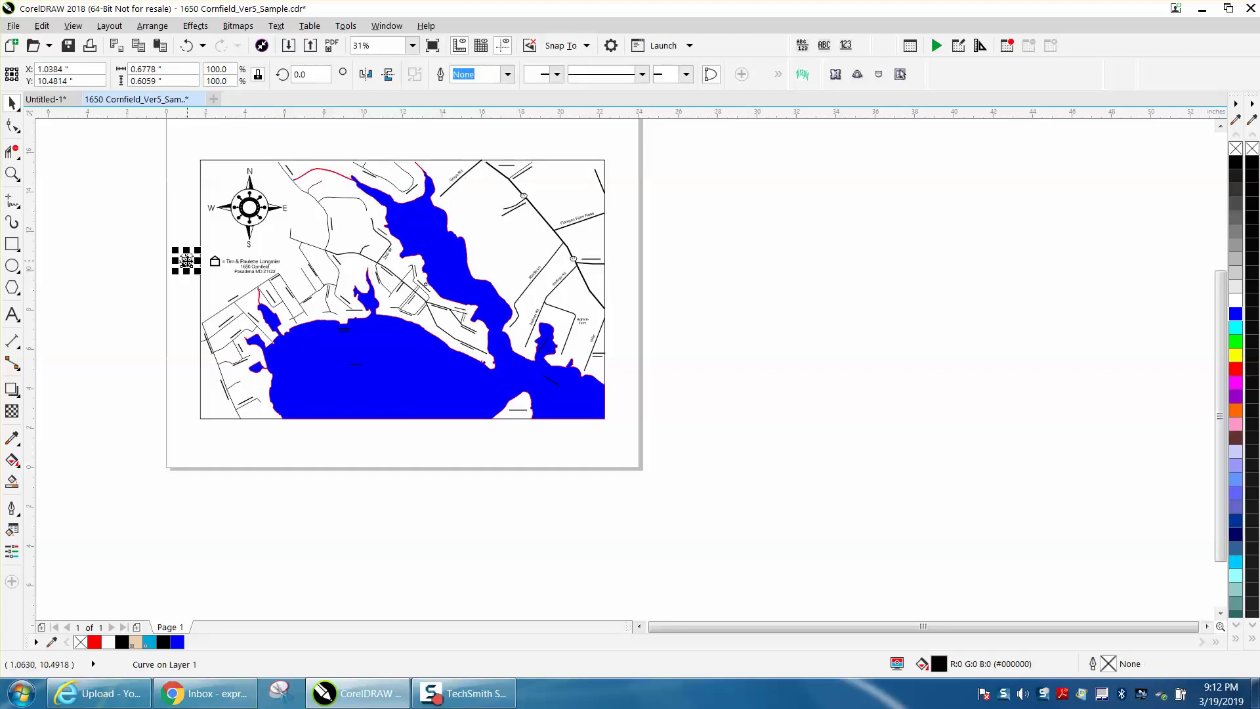
left_click(185, 264)
left_click(188, 256)
left_click(64, 266)
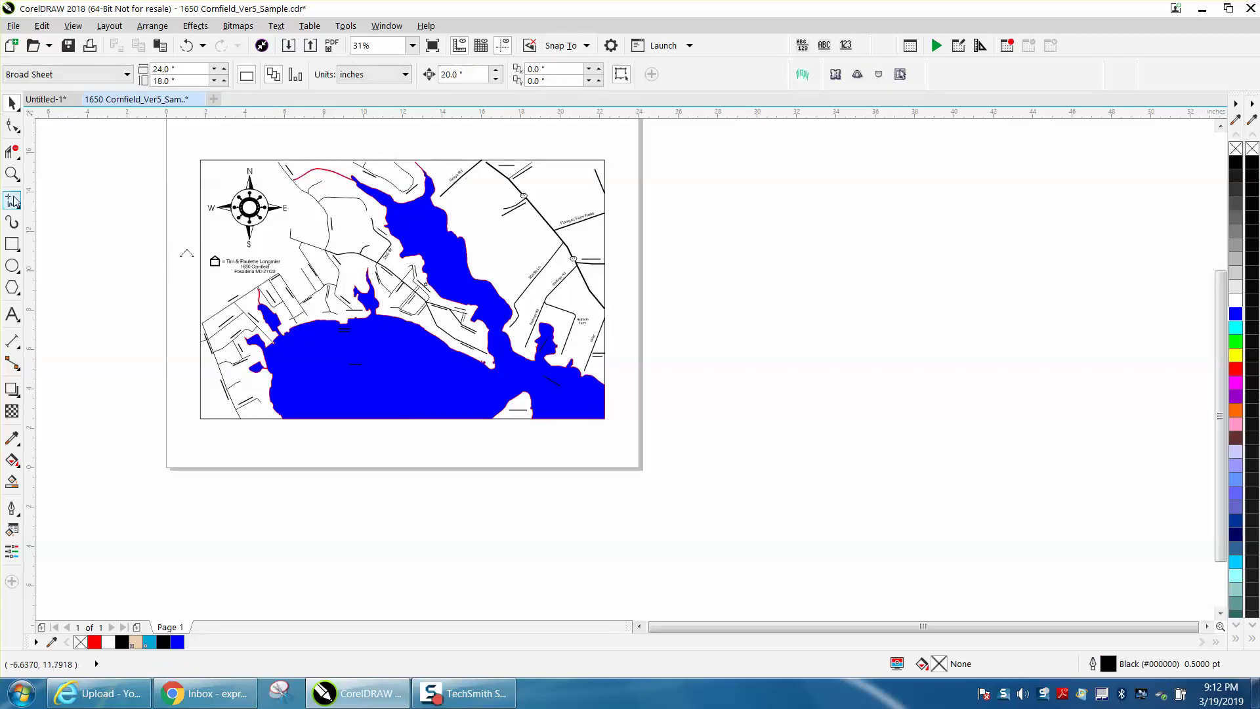
Step: Zoom into the lower map and draw a thin rectangle strip along its bottom edge
left_click(12, 174)
left_click_drag(196, 374, 727, 463)
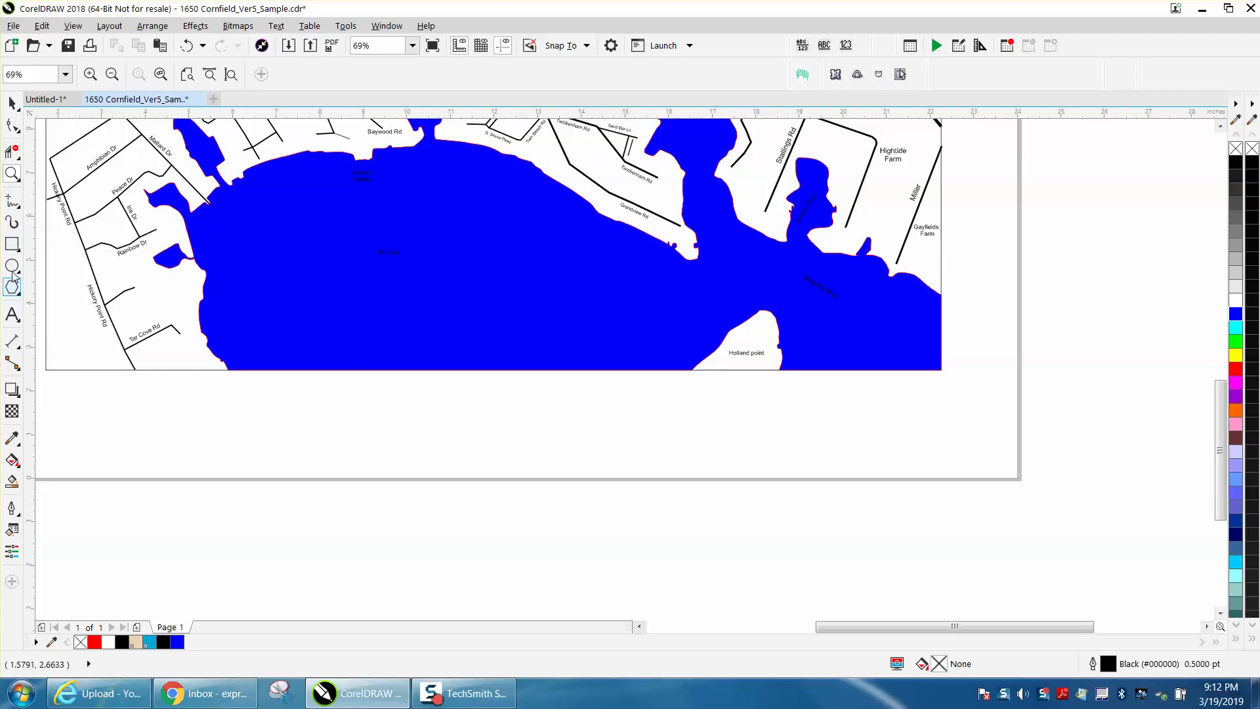
left_click(12, 243)
left_click_drag(46, 369, 943, 393)
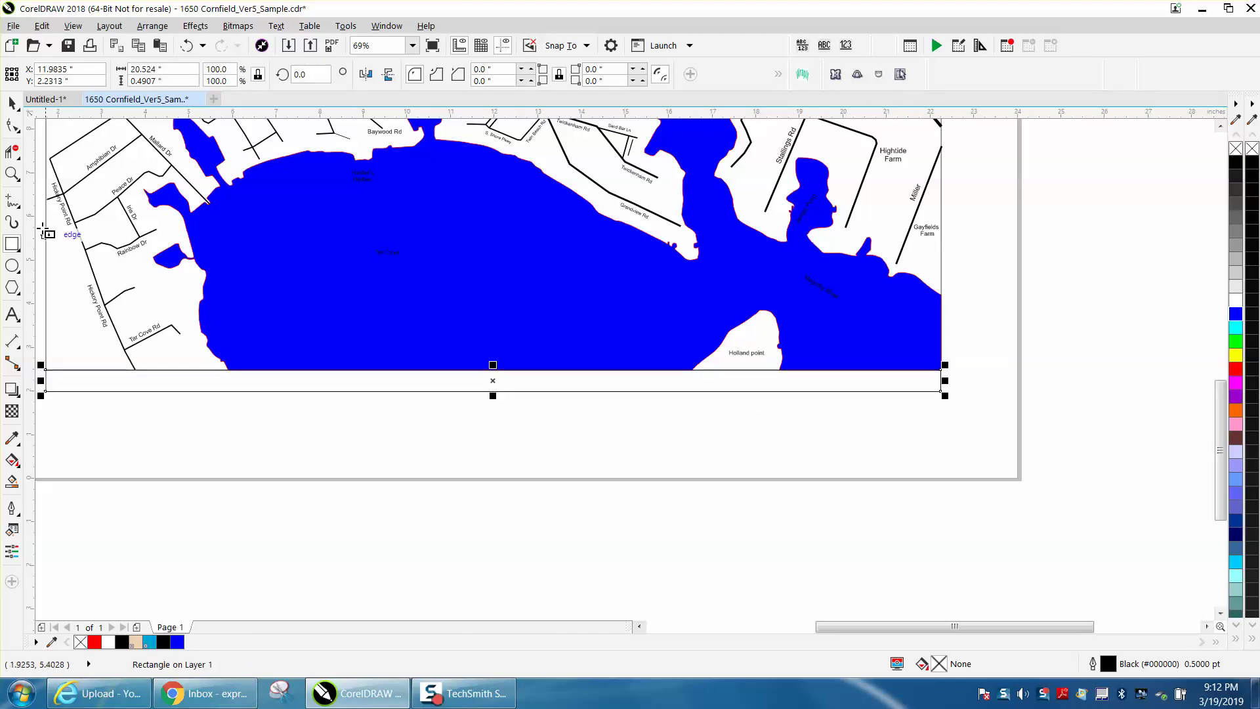
Step: Erase the bottom border line on the left and under Holland Point
left_click(12, 153)
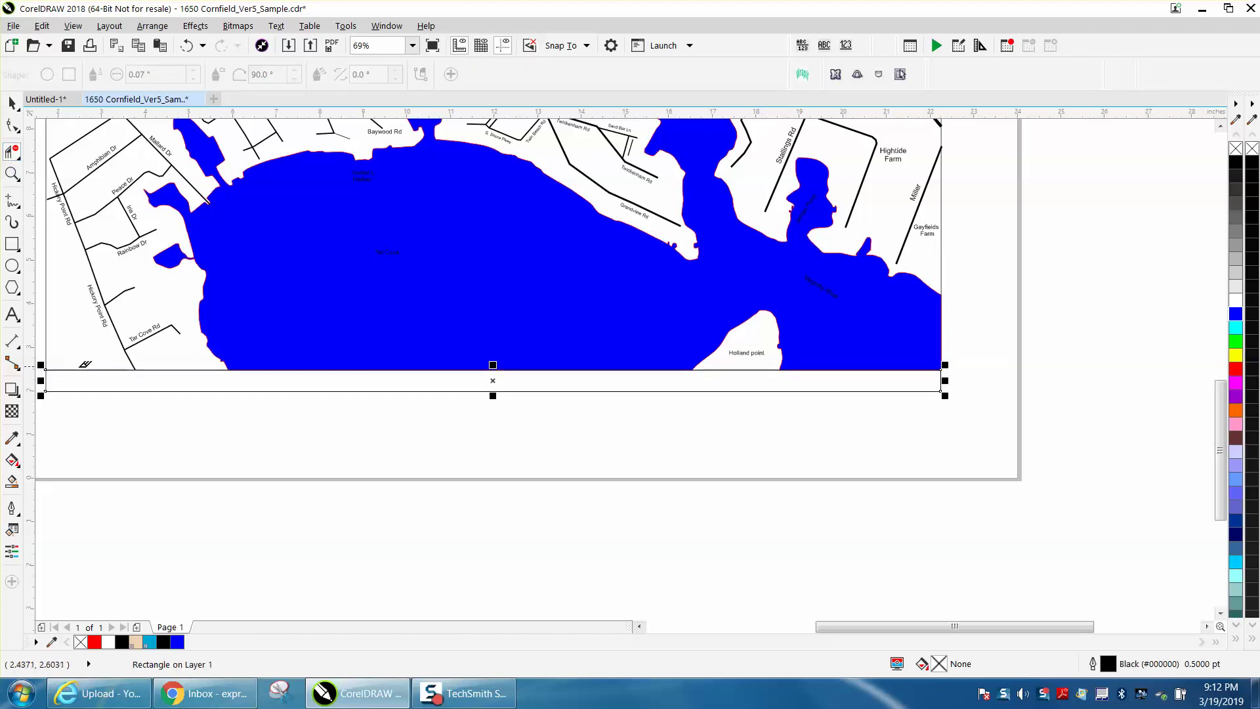
left_click_drag(84, 364, 119, 367)
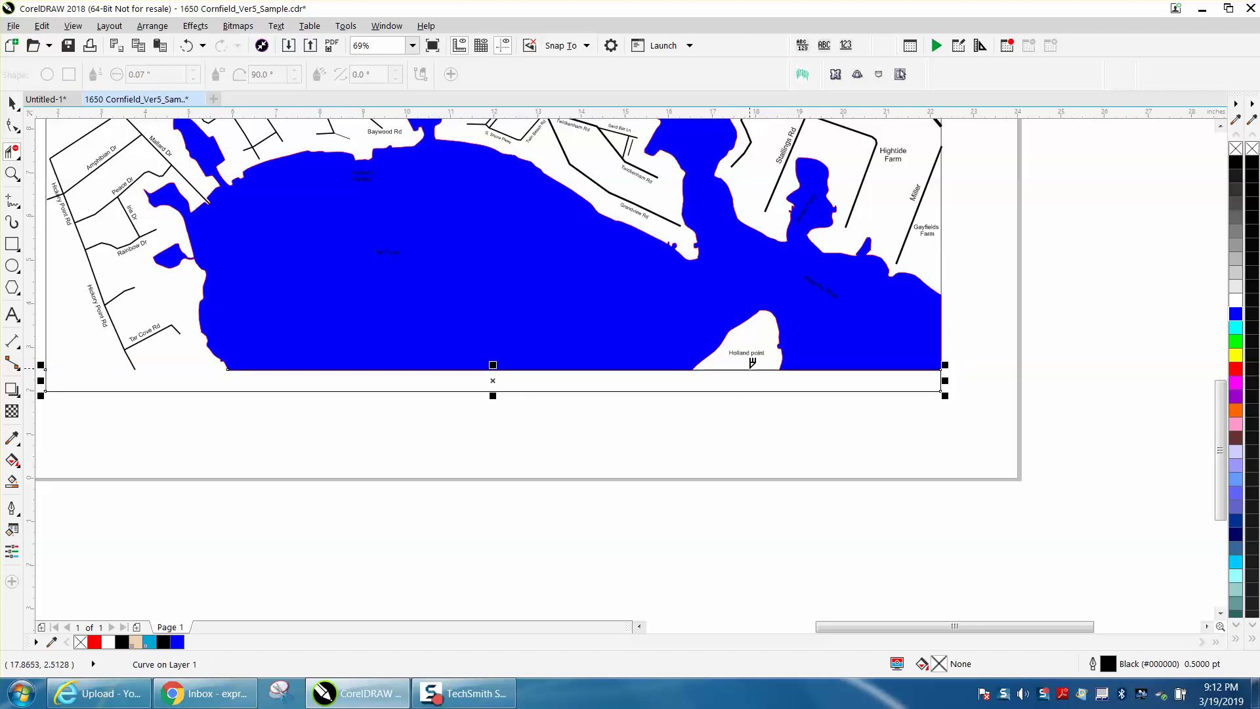
left_click(752, 366)
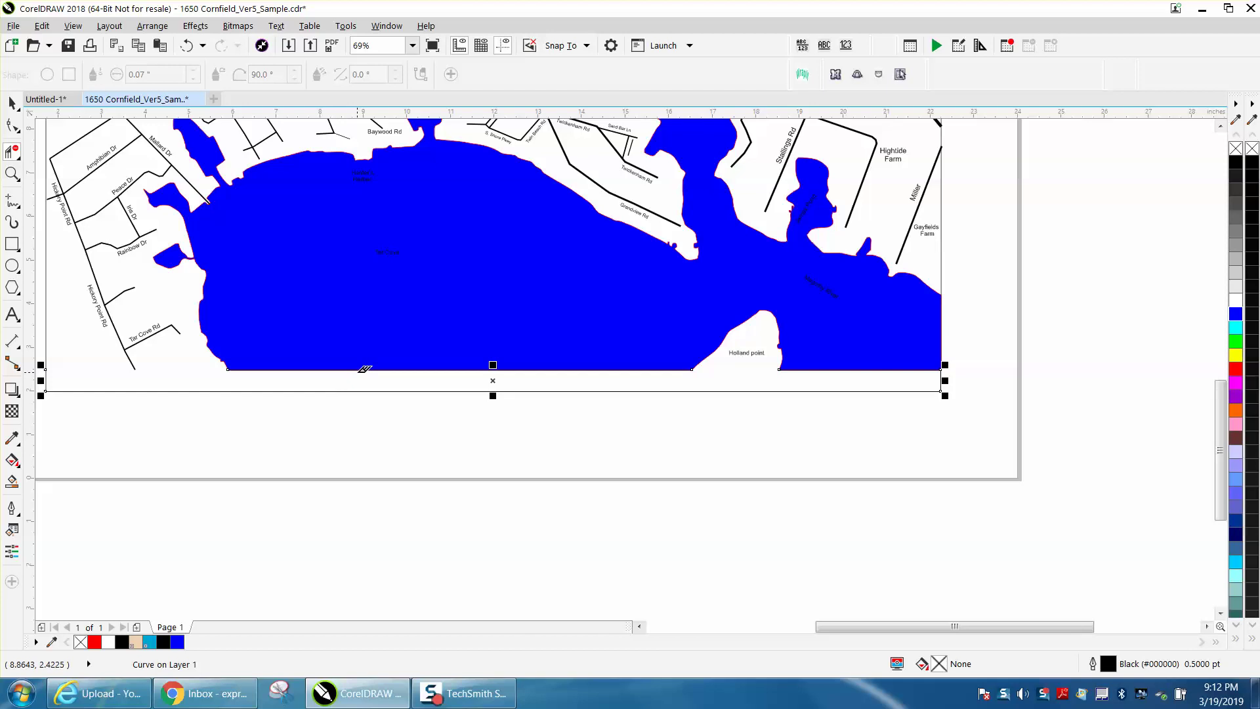
left_click(12, 173)
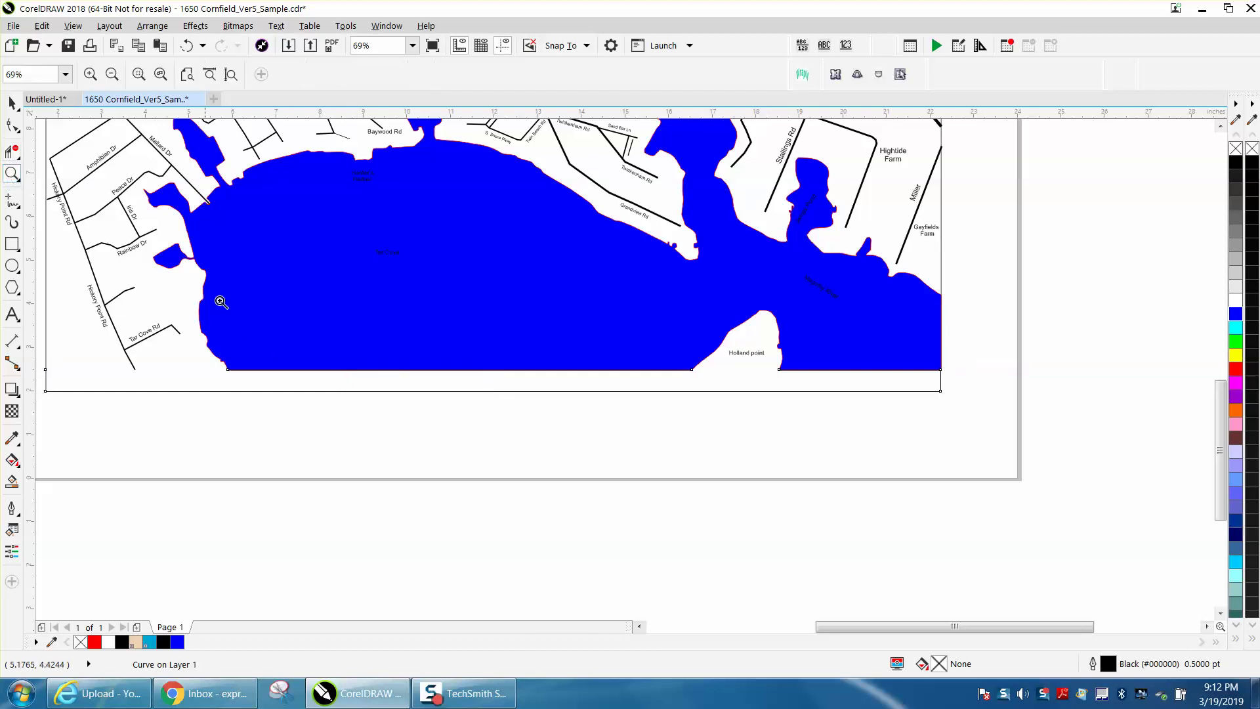
mouse_move(224, 341)
left_mouse_down()
mouse_move(612, 382)
mouse_move(726, 373)
left_mouse_up()
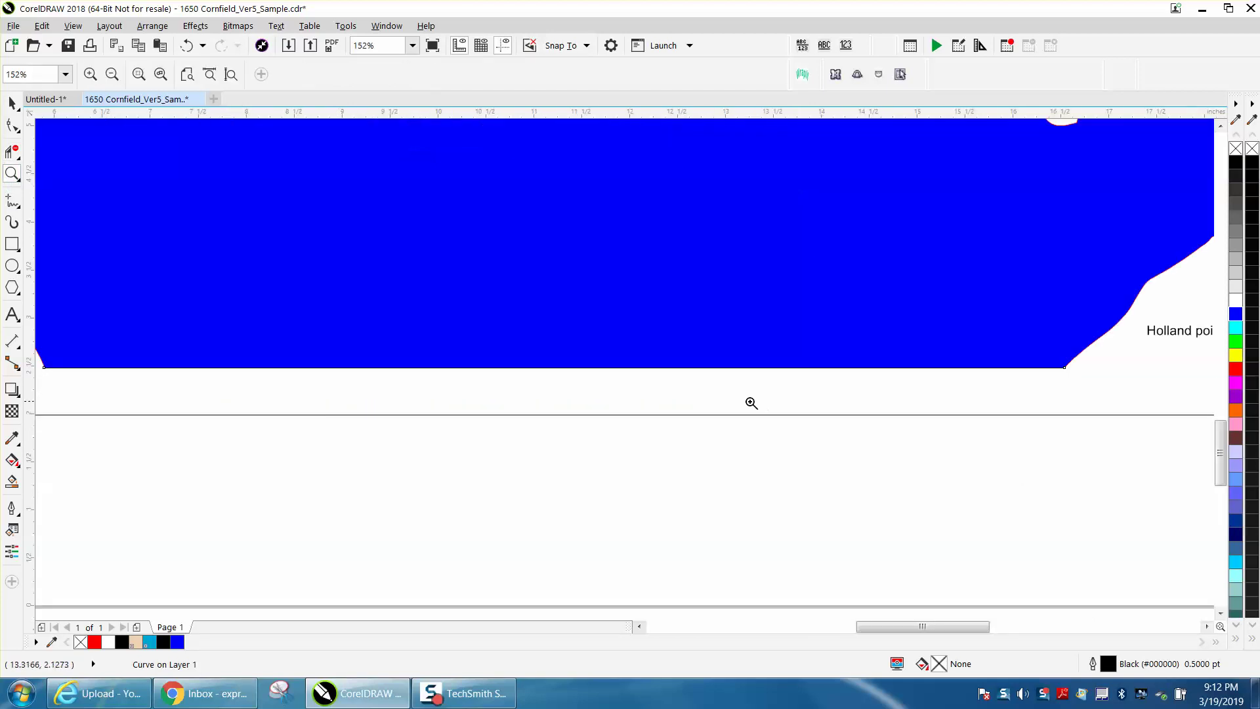
right_click(837, 354)
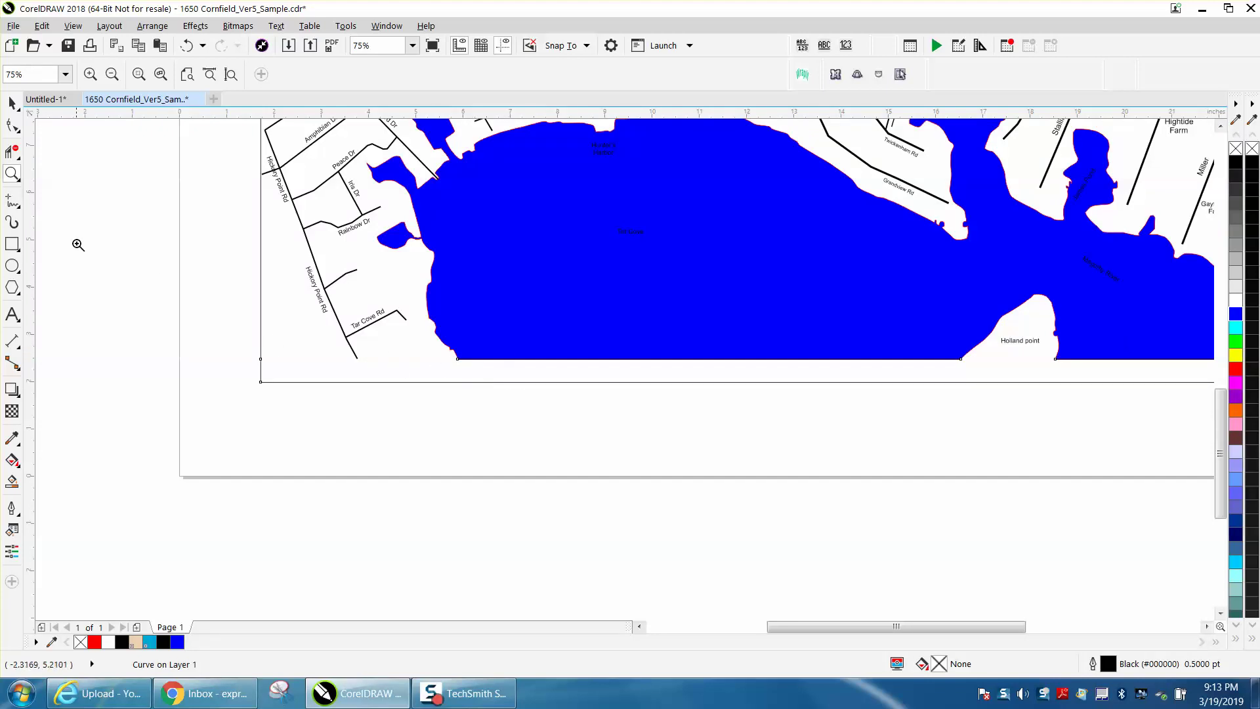
left_click_drag(136, 112, 179, 355)
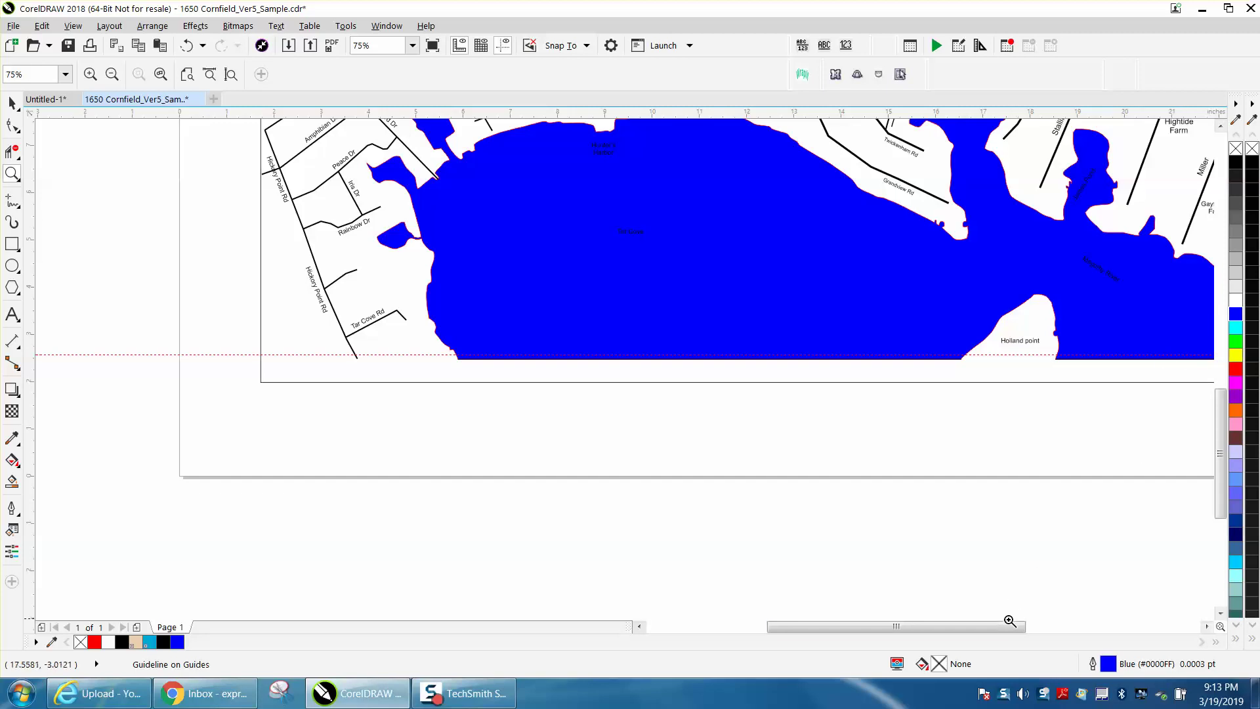
left_click_drag(1013, 627, 1094, 629)
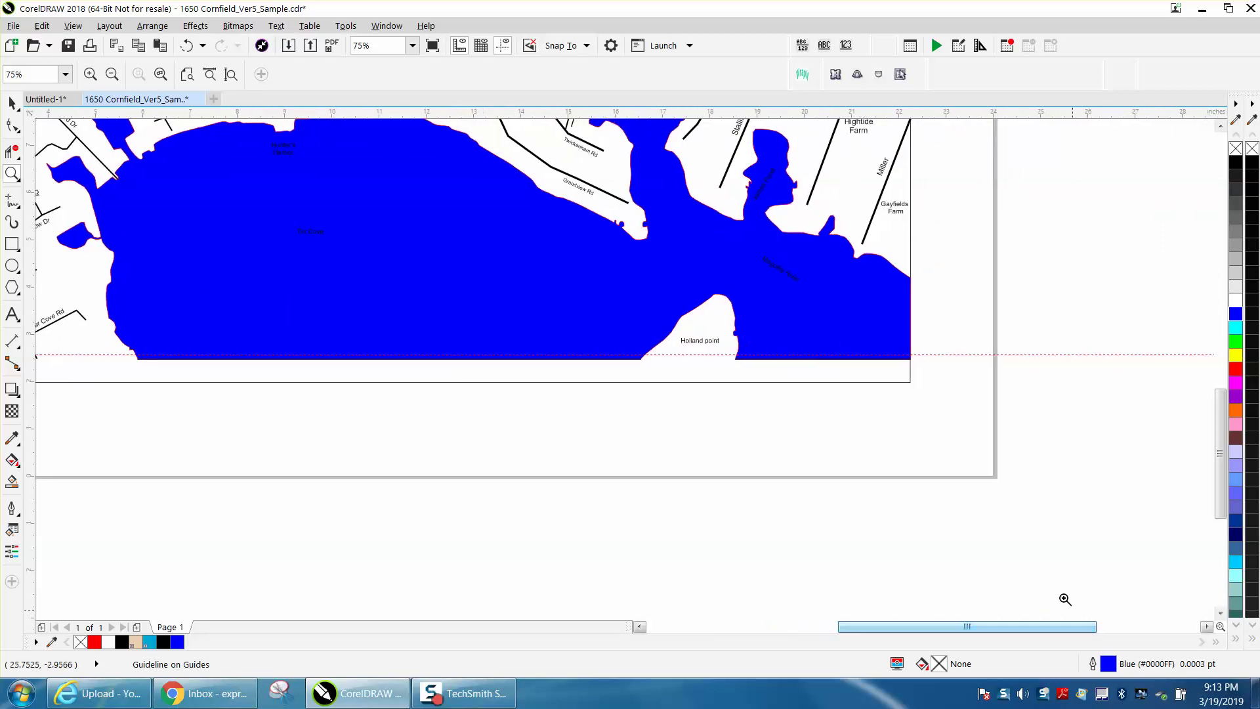
left_click(11, 101)
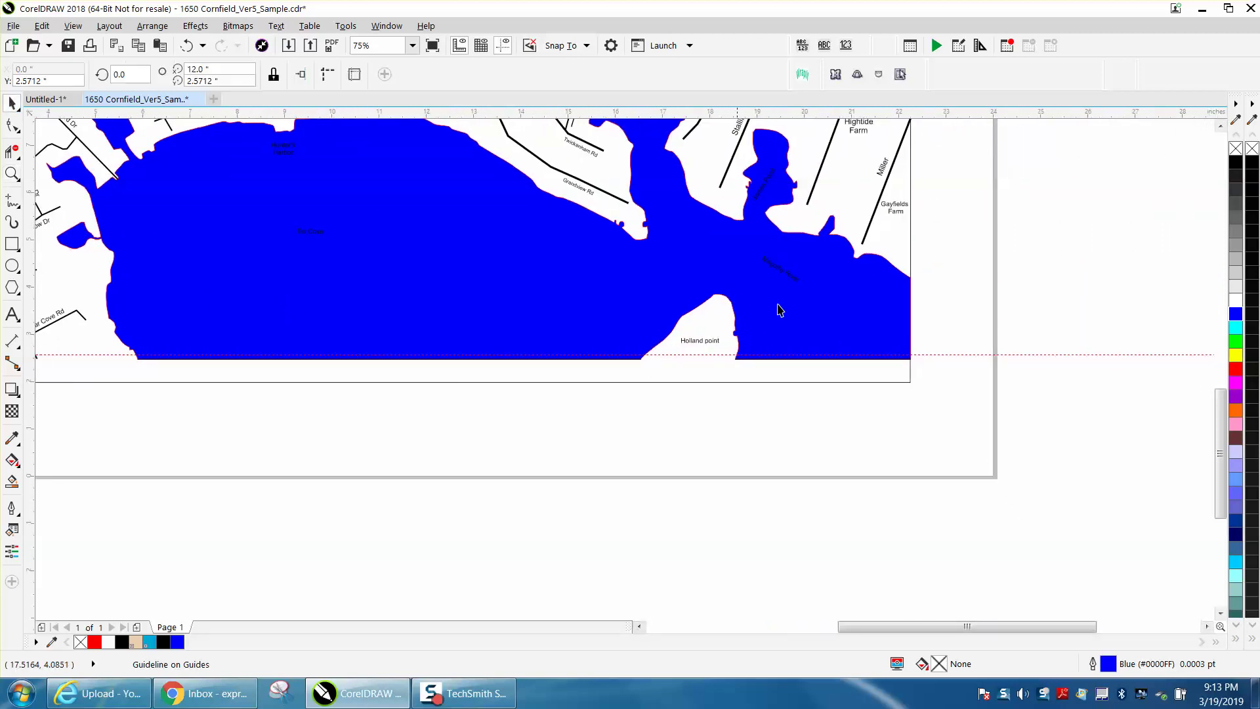
Step: Delete the horizontal guide and check the small edge curve and the rotated map label
key("Delete")
scroll(937, 353, "down", 1)
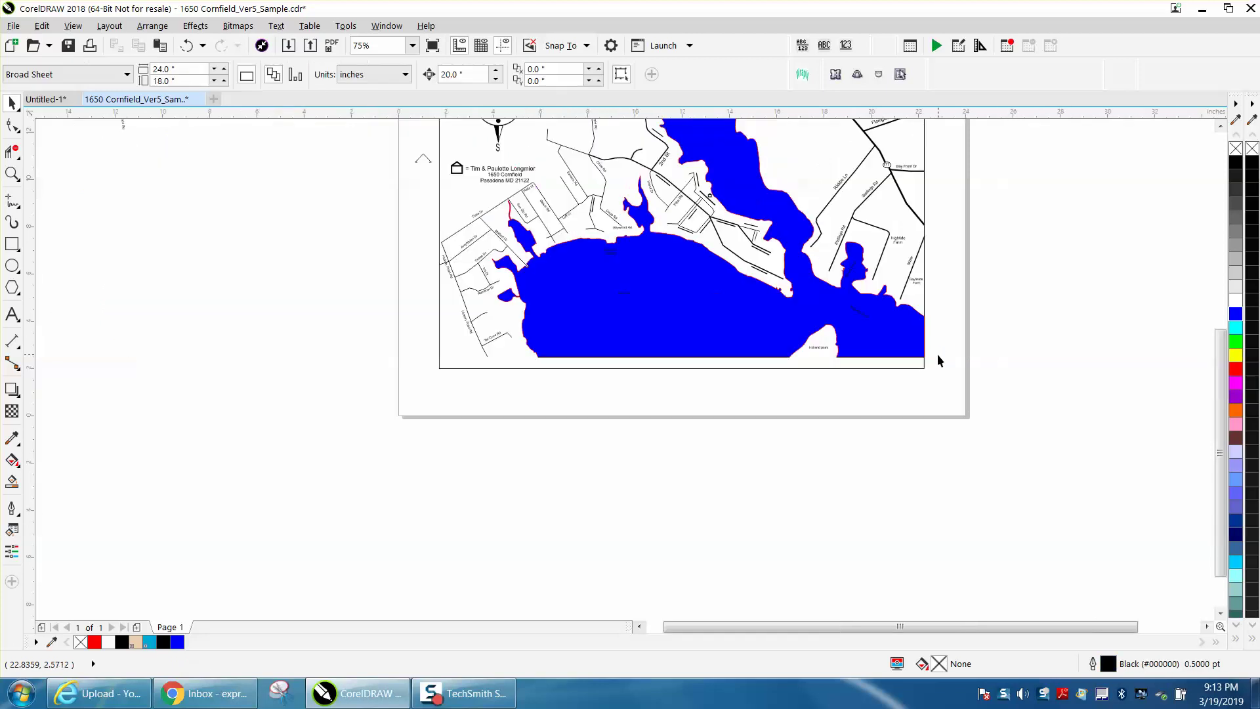
scroll(796, 344, "down", 1)
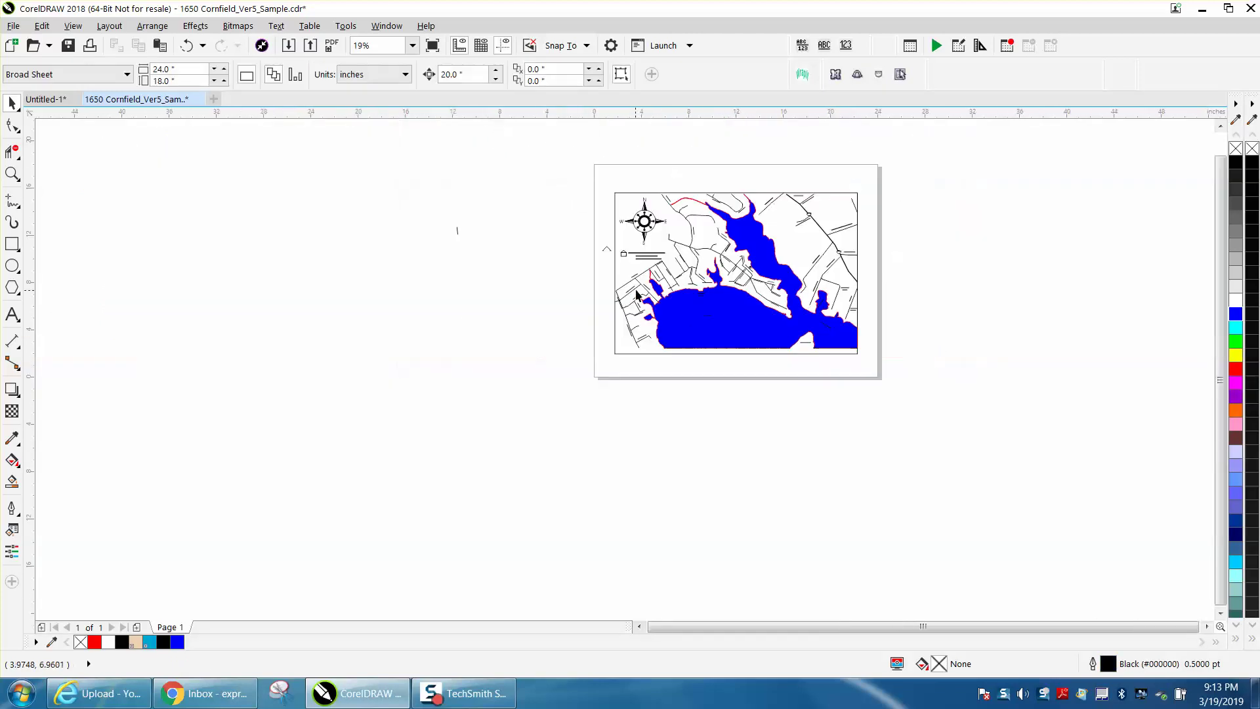
left_click(606, 250)
key("Escape")
left_click(458, 231)
key("Escape")
Step: Select all objects, then pick out the blue lake shape alone
key("ctrl+a")
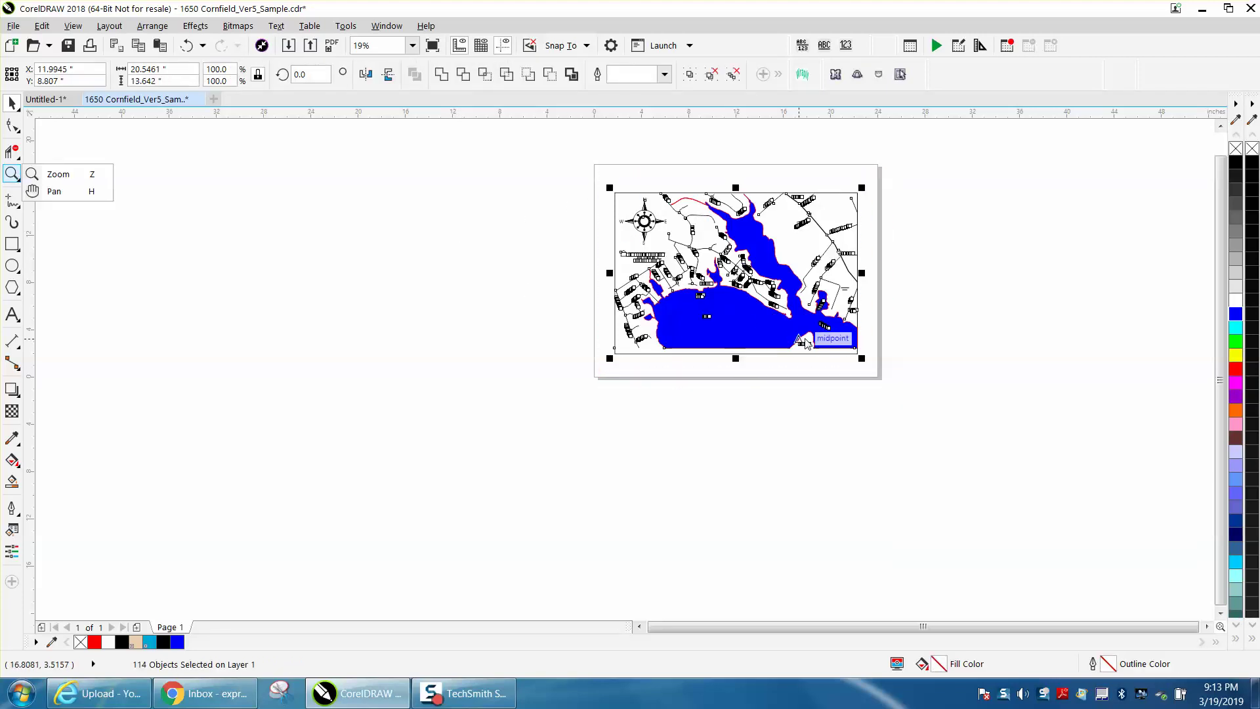
left_click(73, 176)
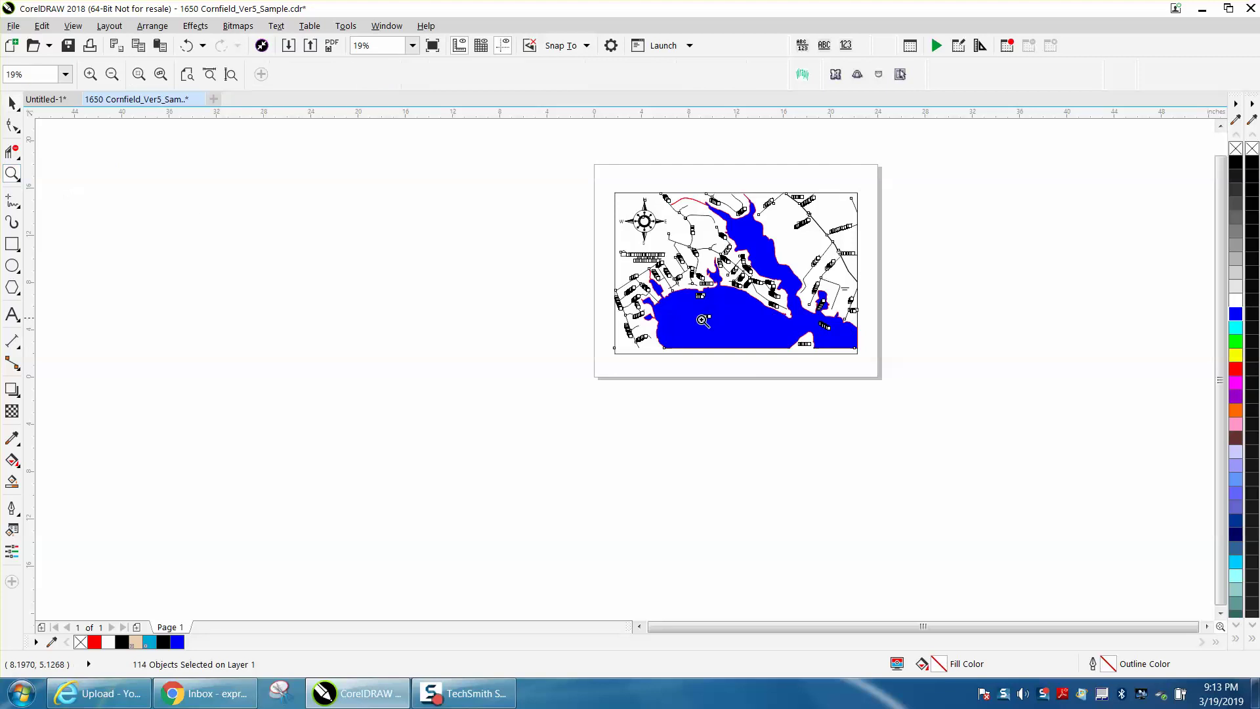
left_click(12, 103)
left_click(788, 348)
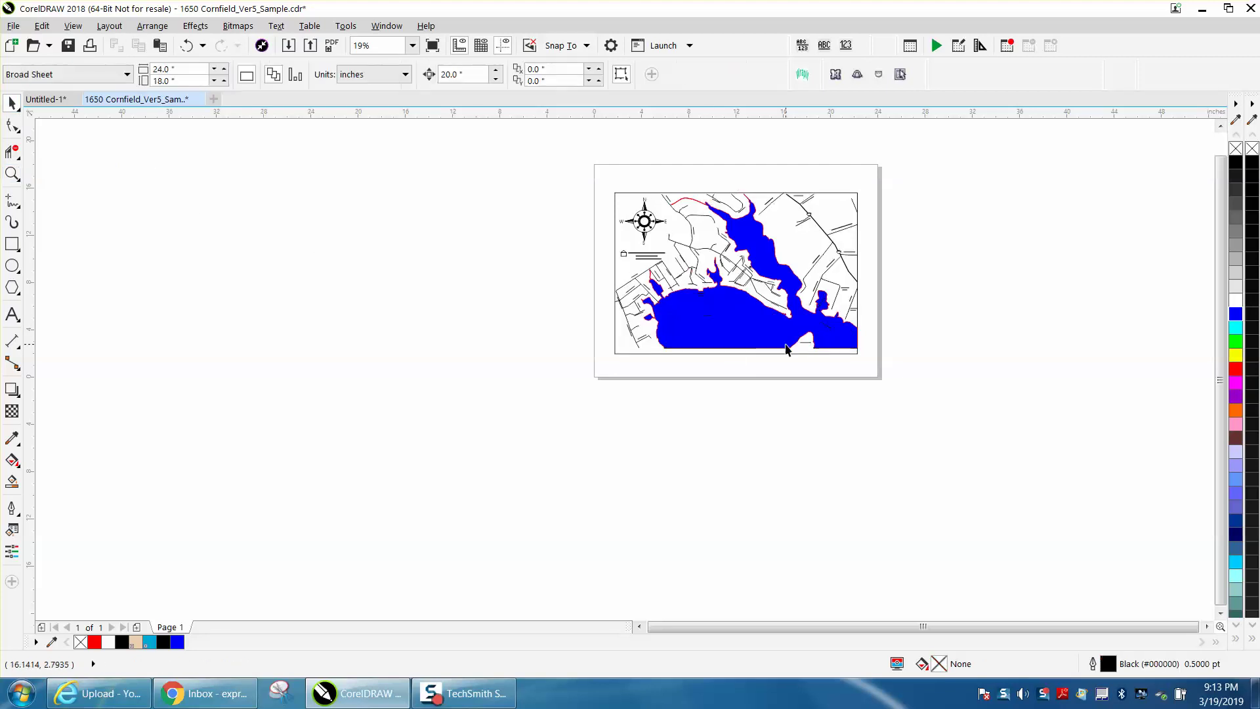
left_click(758, 334)
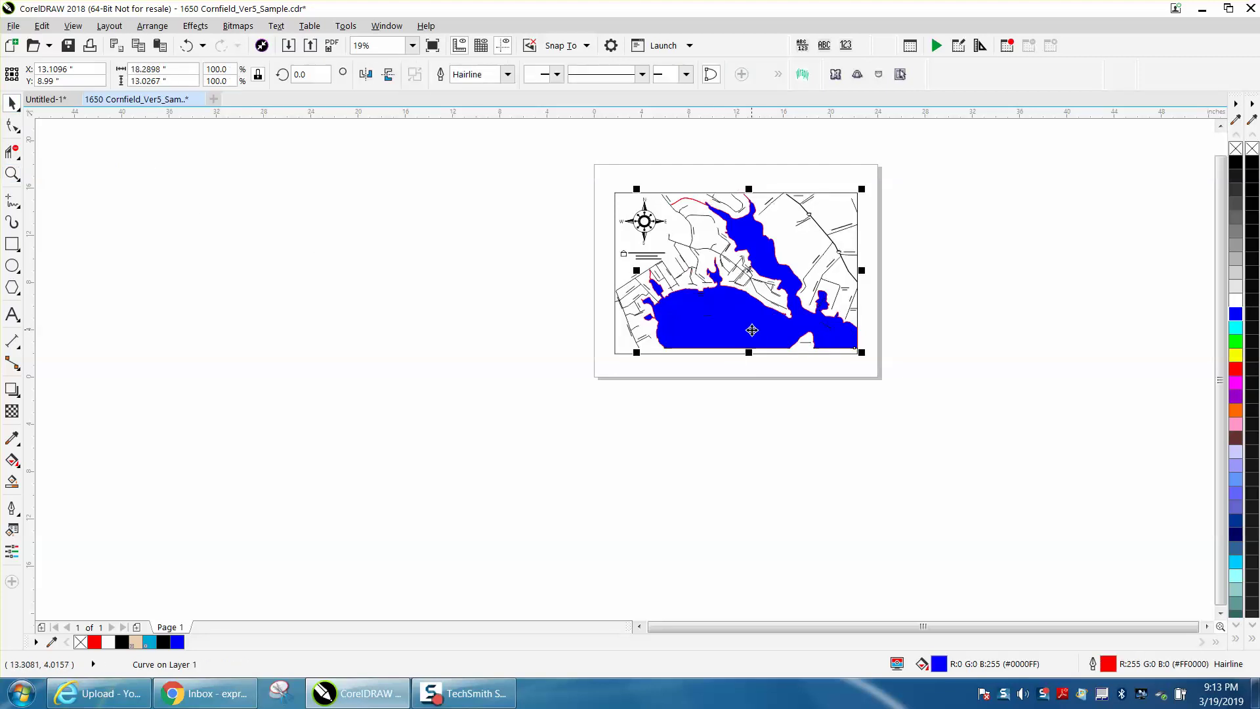
Step: Remove the lake's blue fill and centre the red outline back on the page
key("Left")
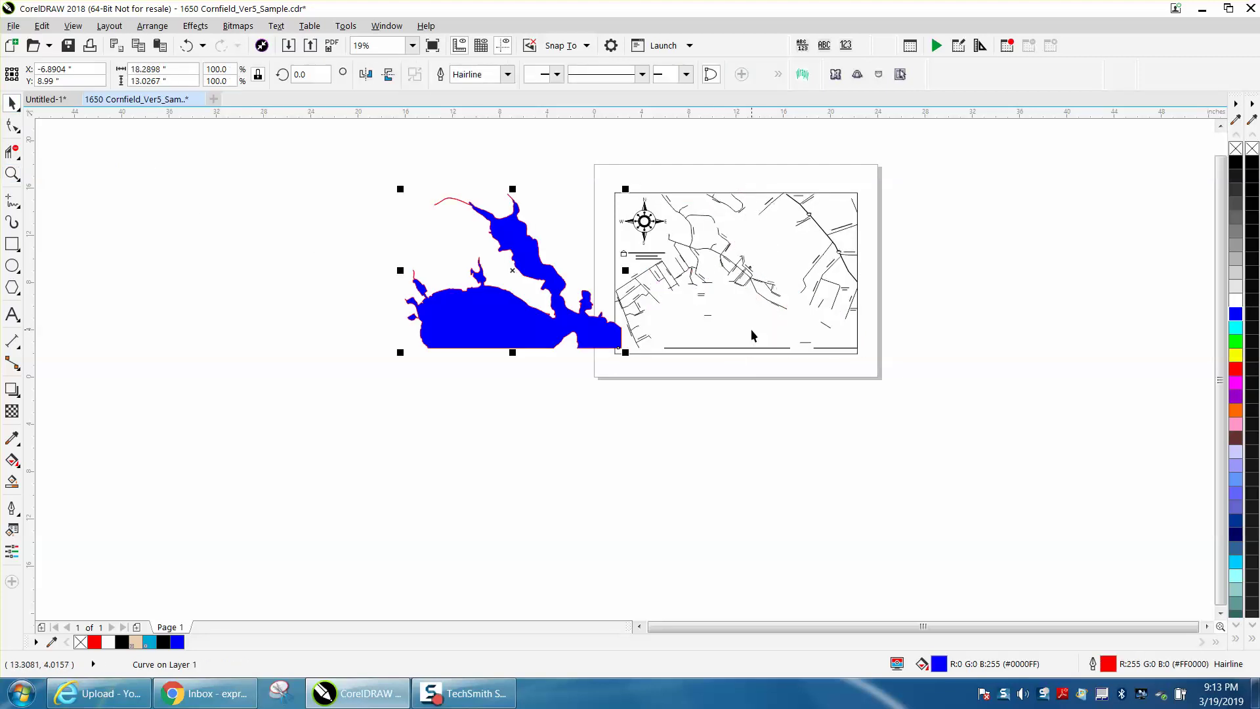
left_click(1236, 150)
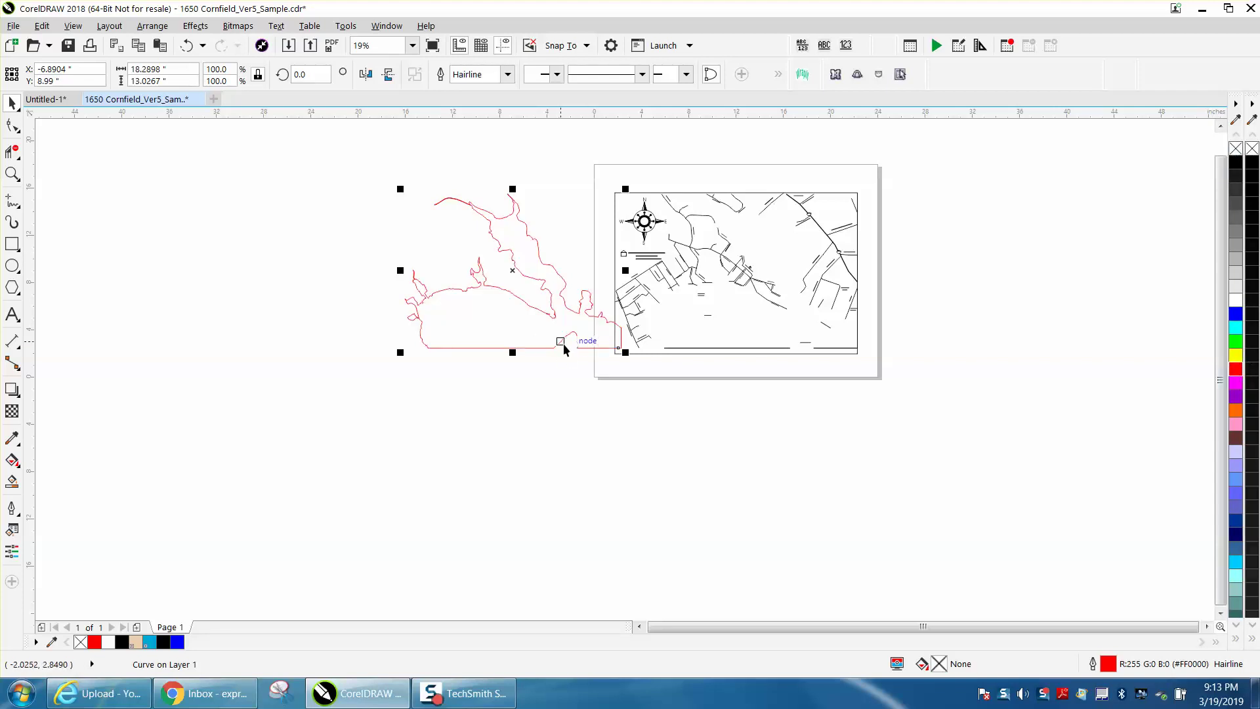
key("p")
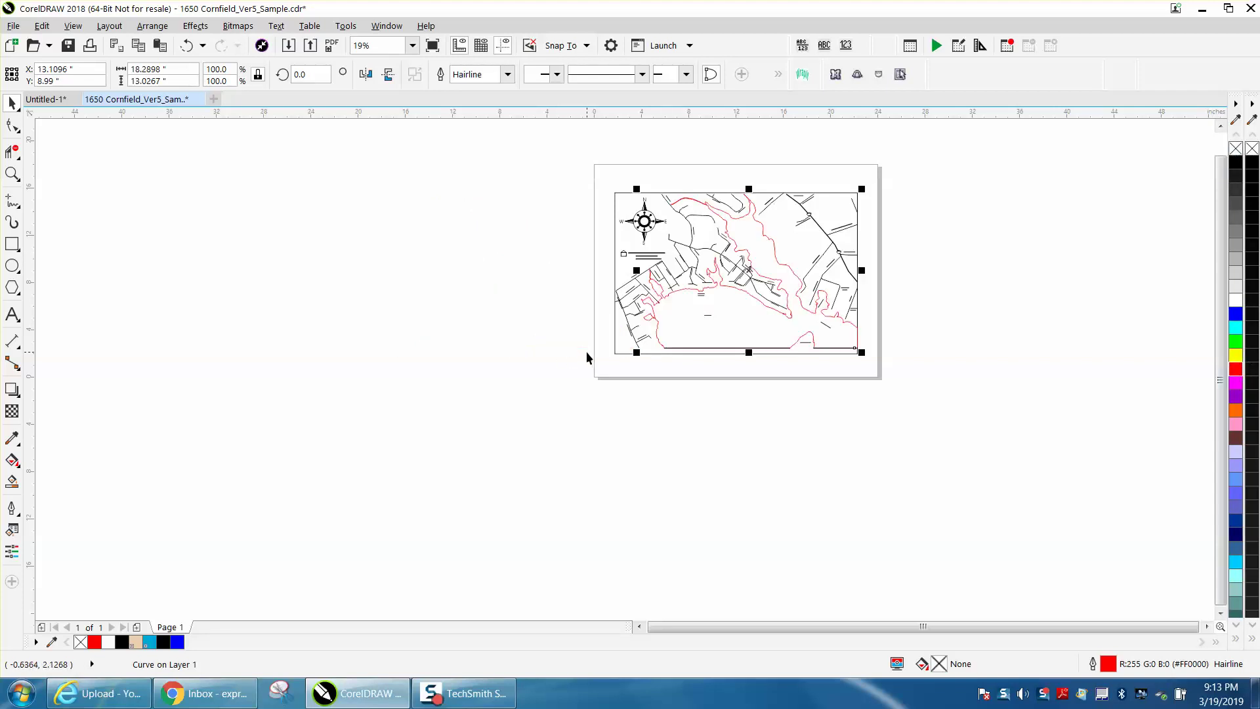
left_click(841, 409)
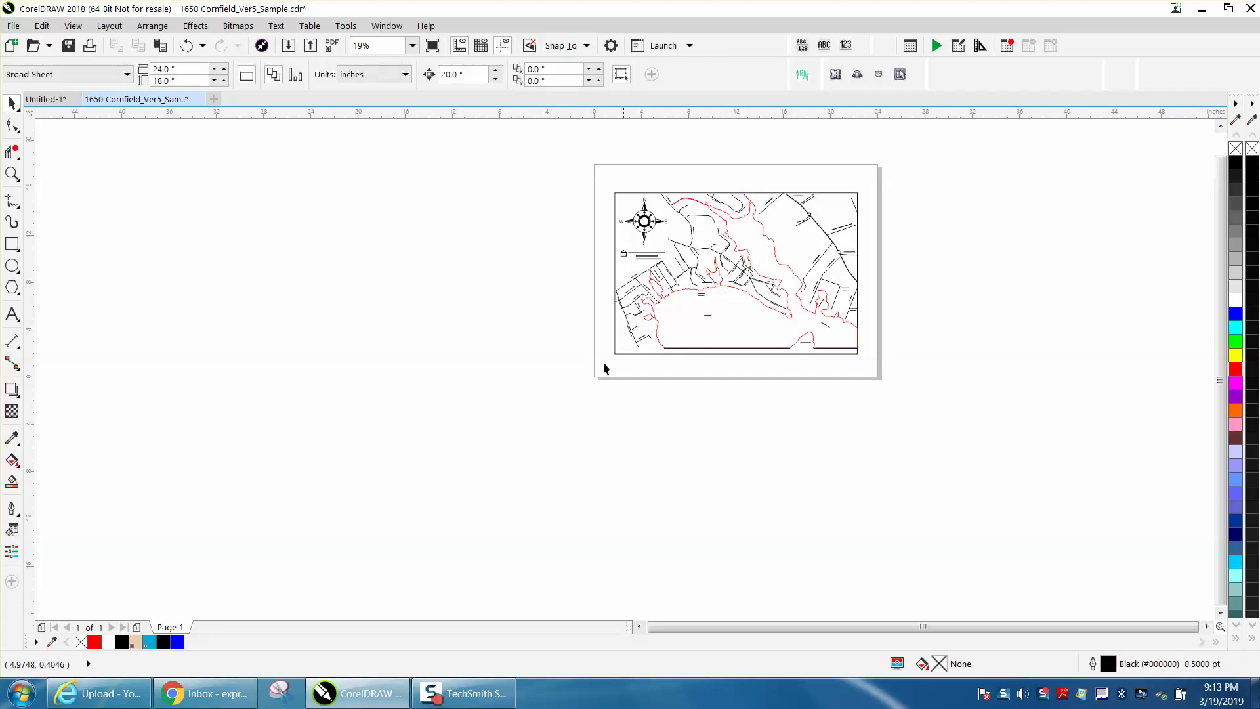
Step: Zoom in on the lower map and select its bottom boundary curve
key("z")
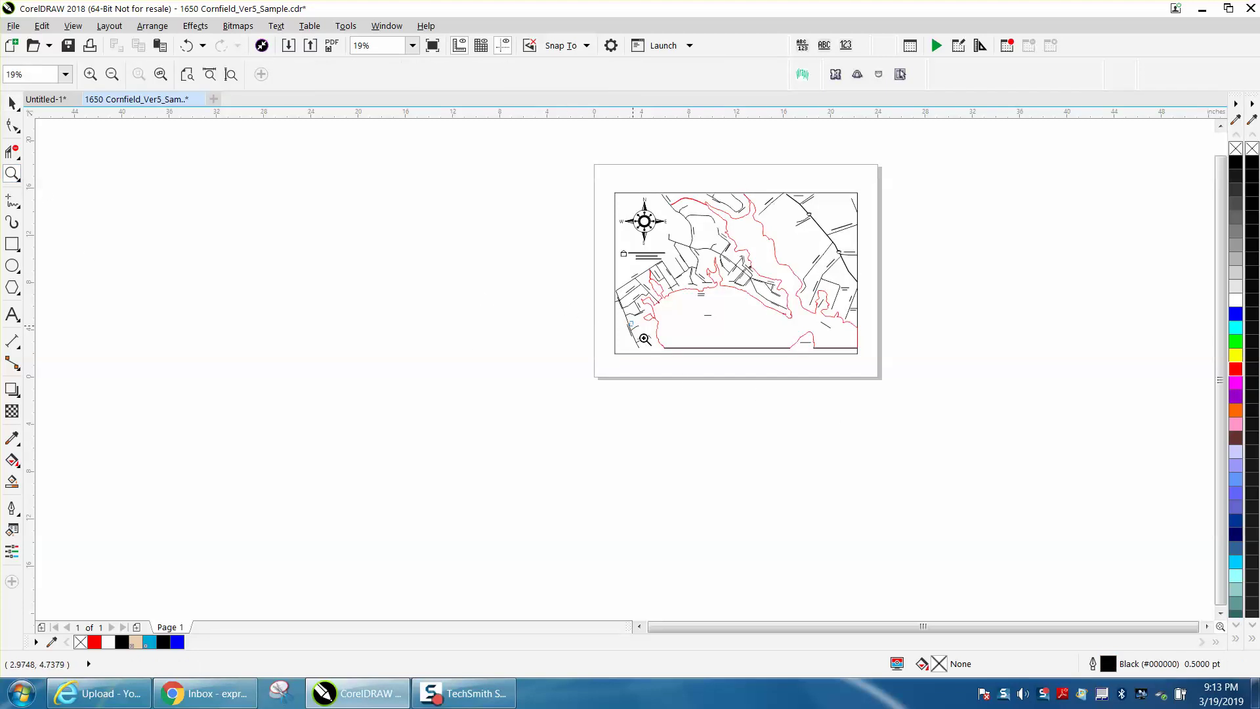
left_click_drag(627, 317, 1008, 435)
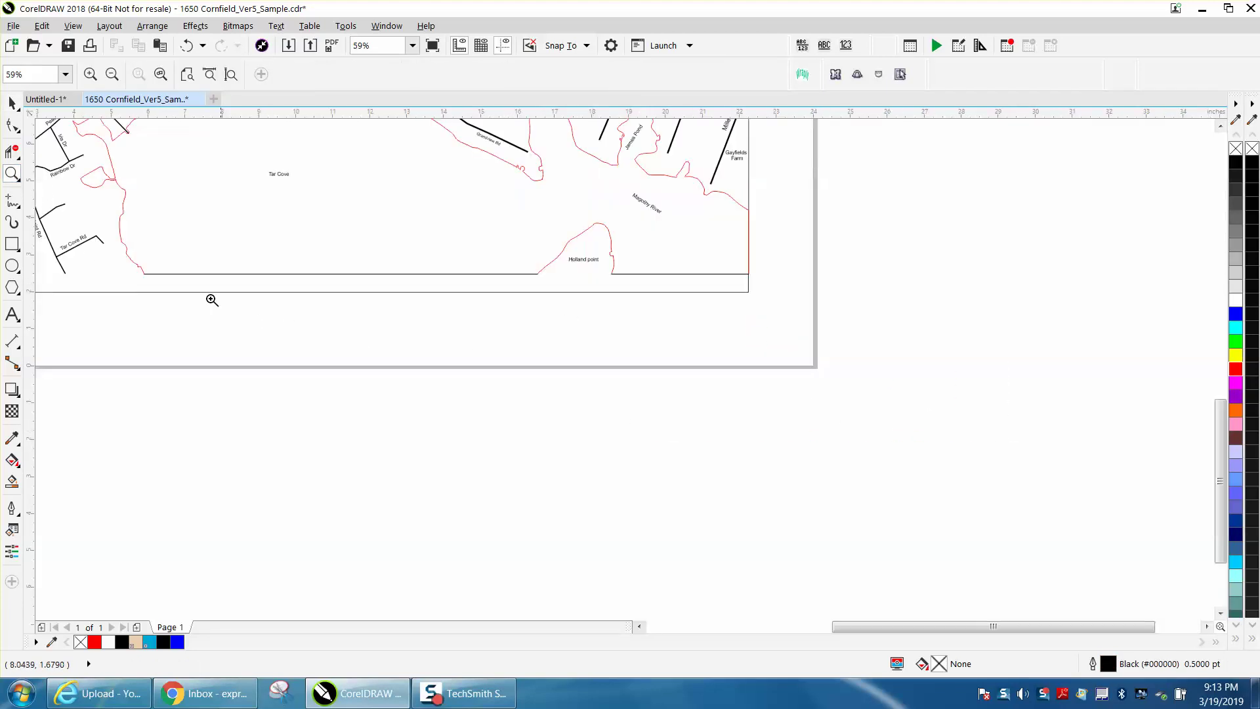
key("space")
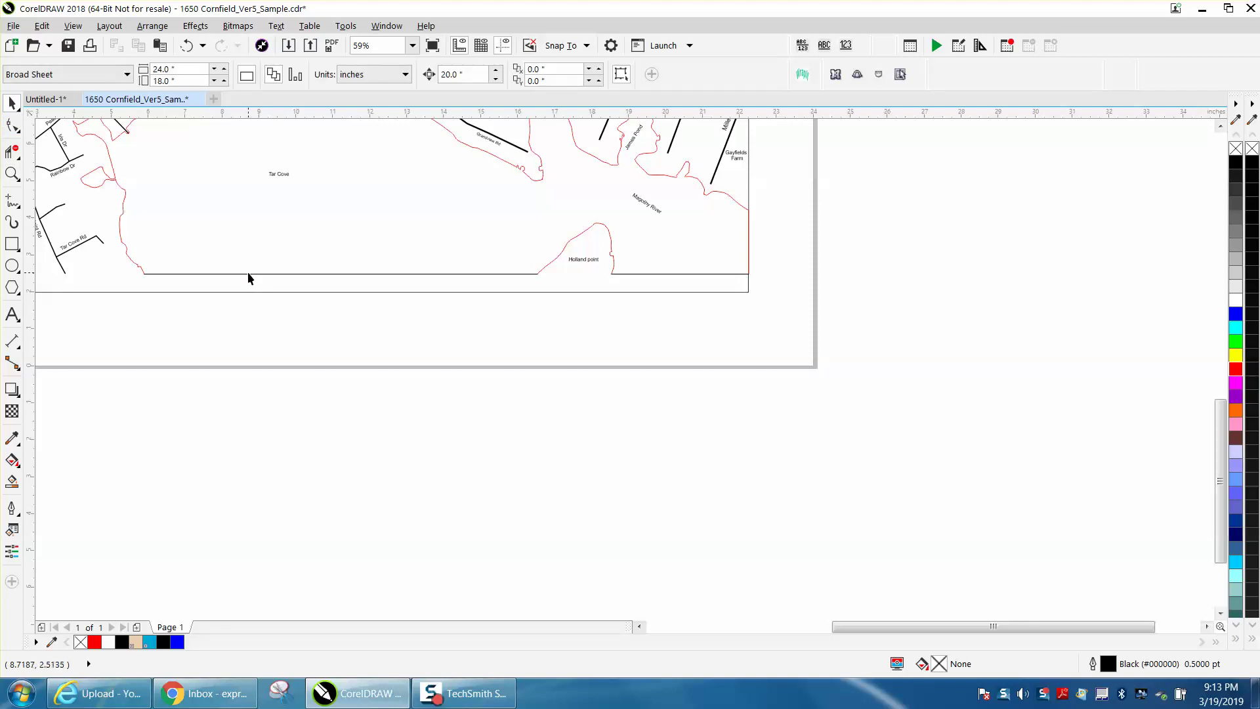
left_click(250, 273)
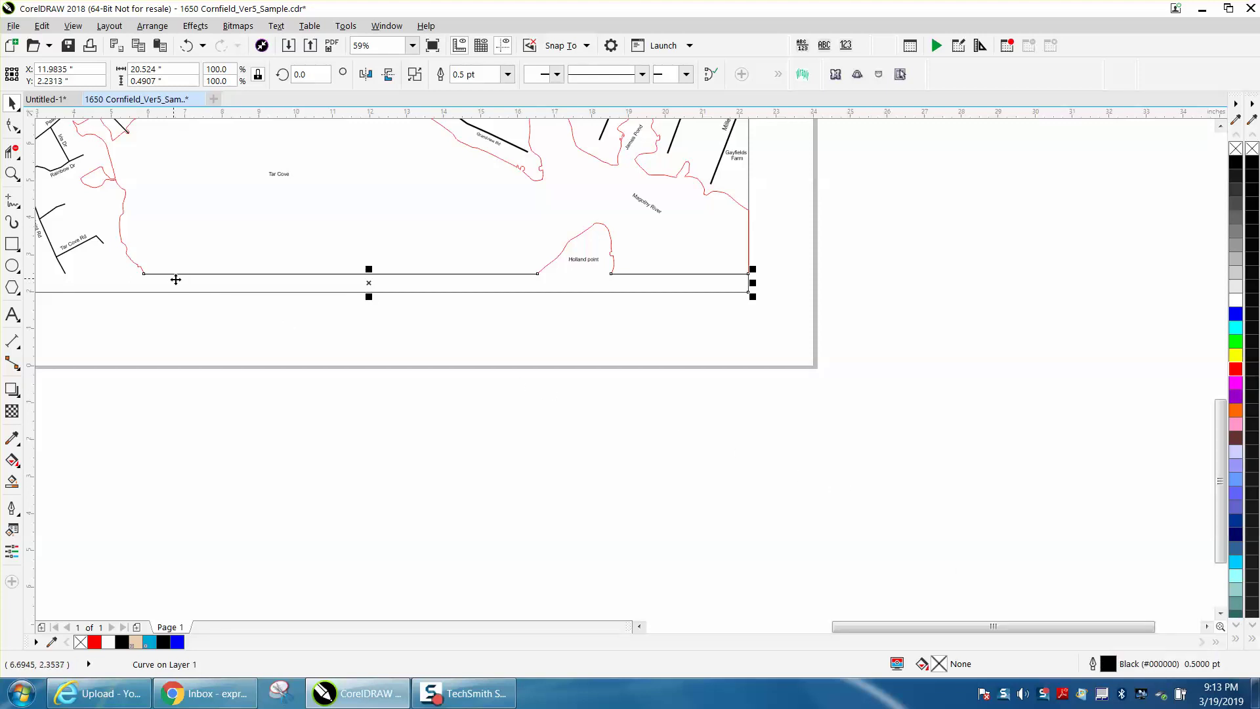
Step: Break the combined curve apart, select the red lake outline and confirm its red hairline outline
left_click(151, 27)
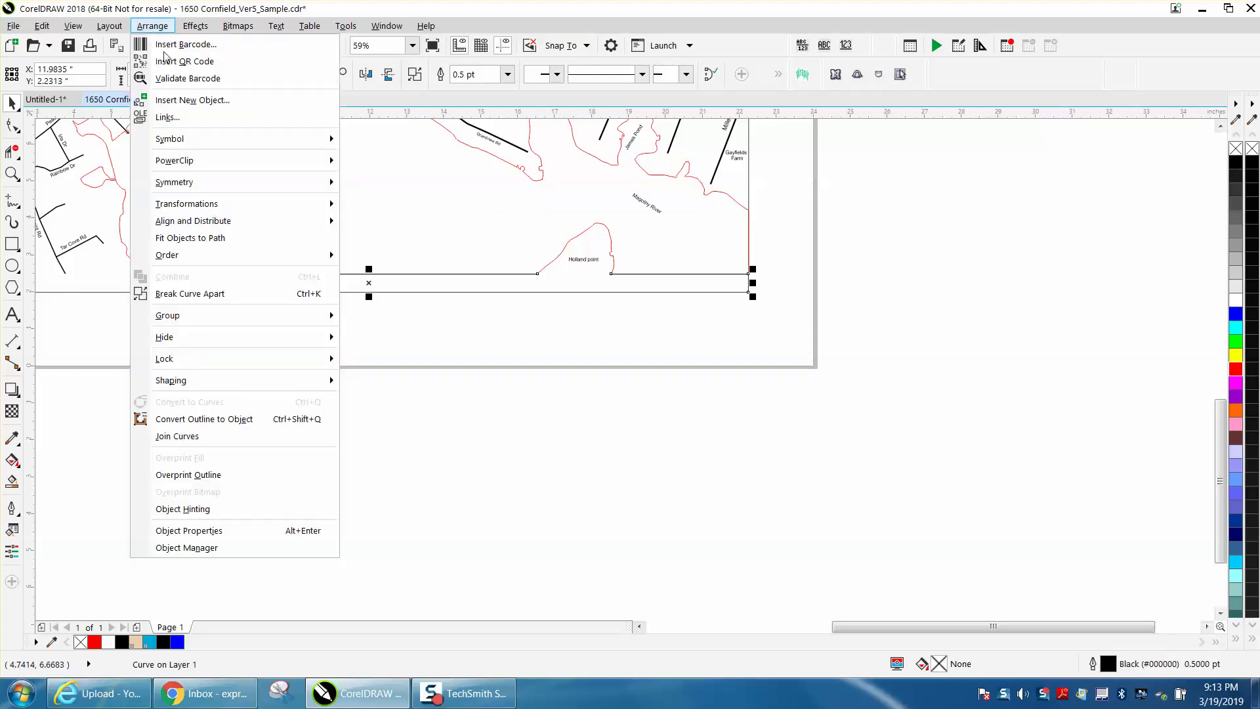
left_click(222, 294)
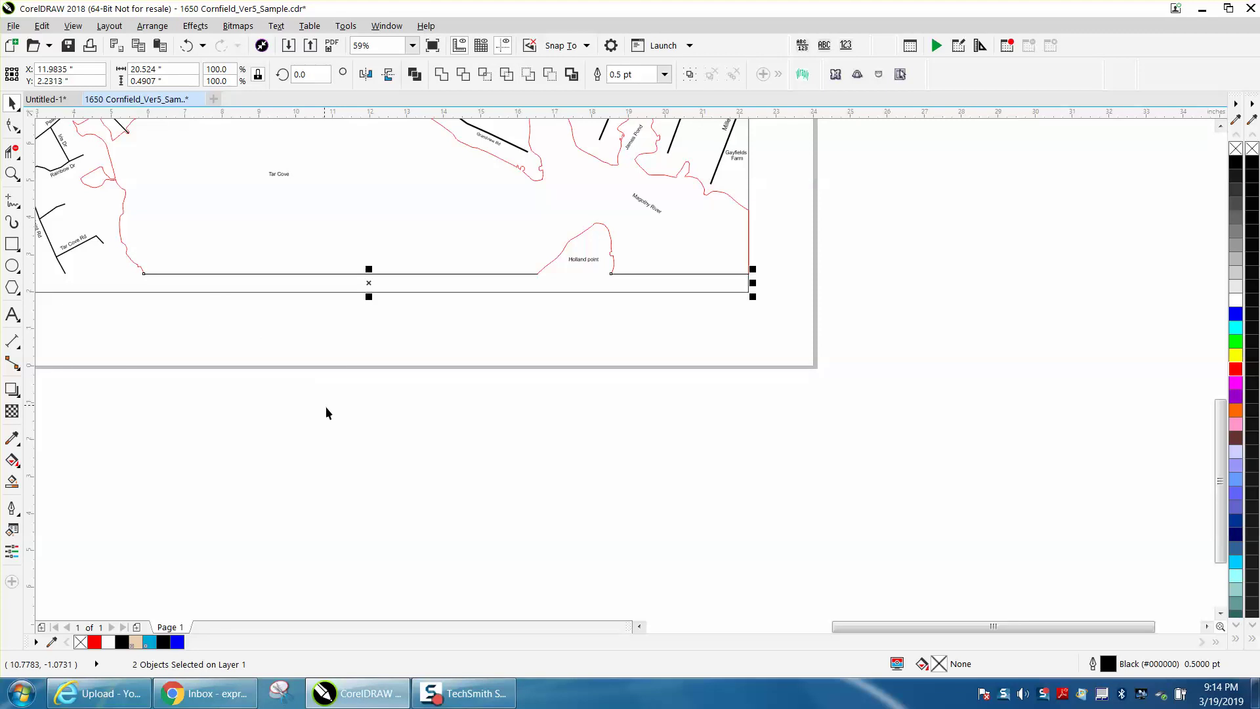
left_click(367, 312)
left_click(376, 274)
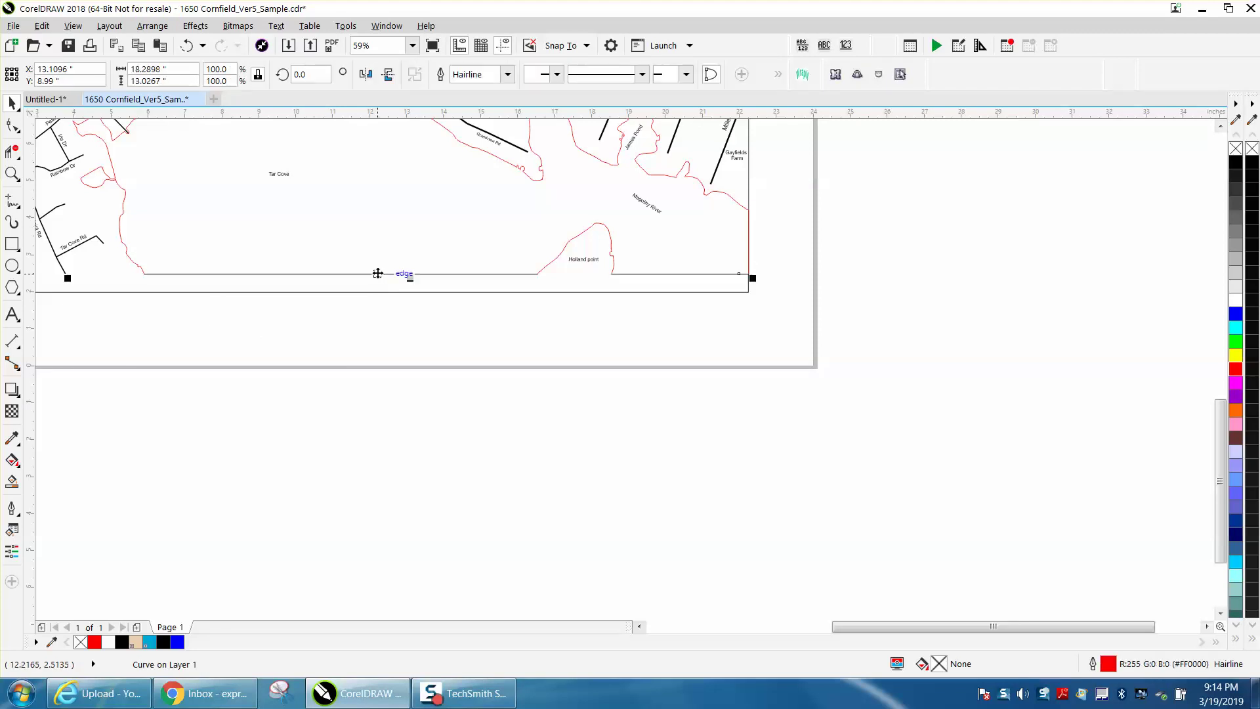
double_click(1109, 665)
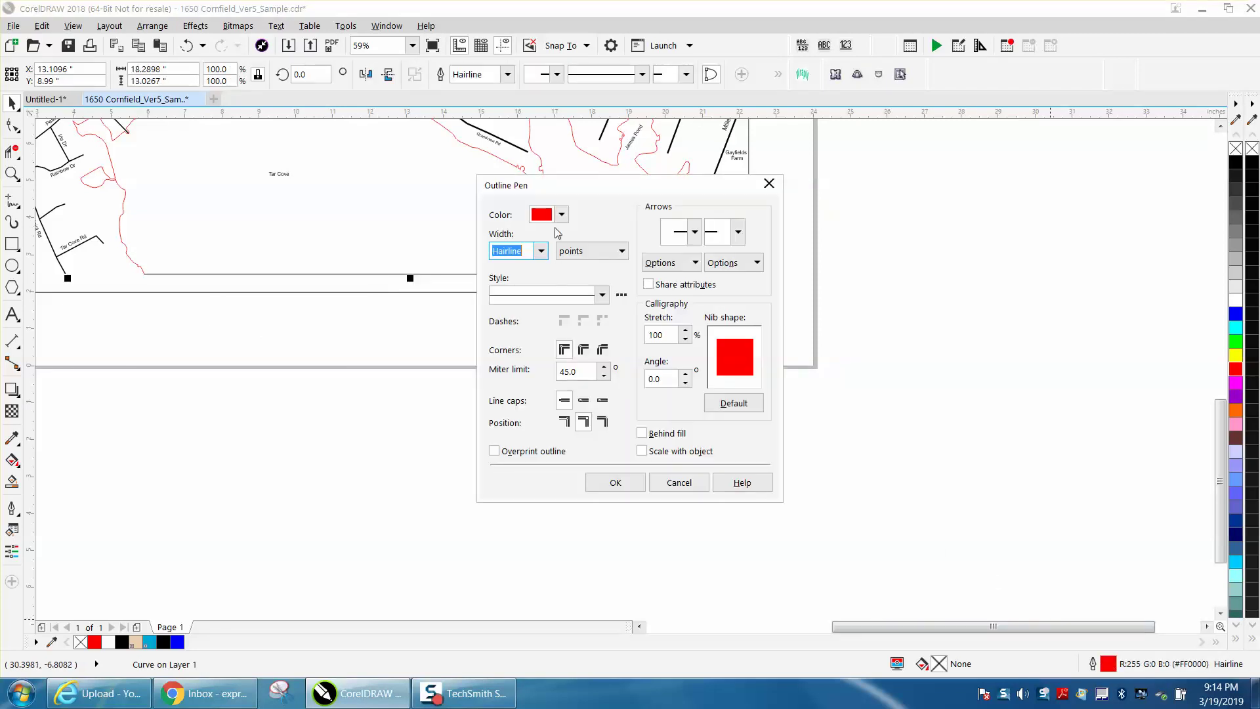
left_click(616, 484)
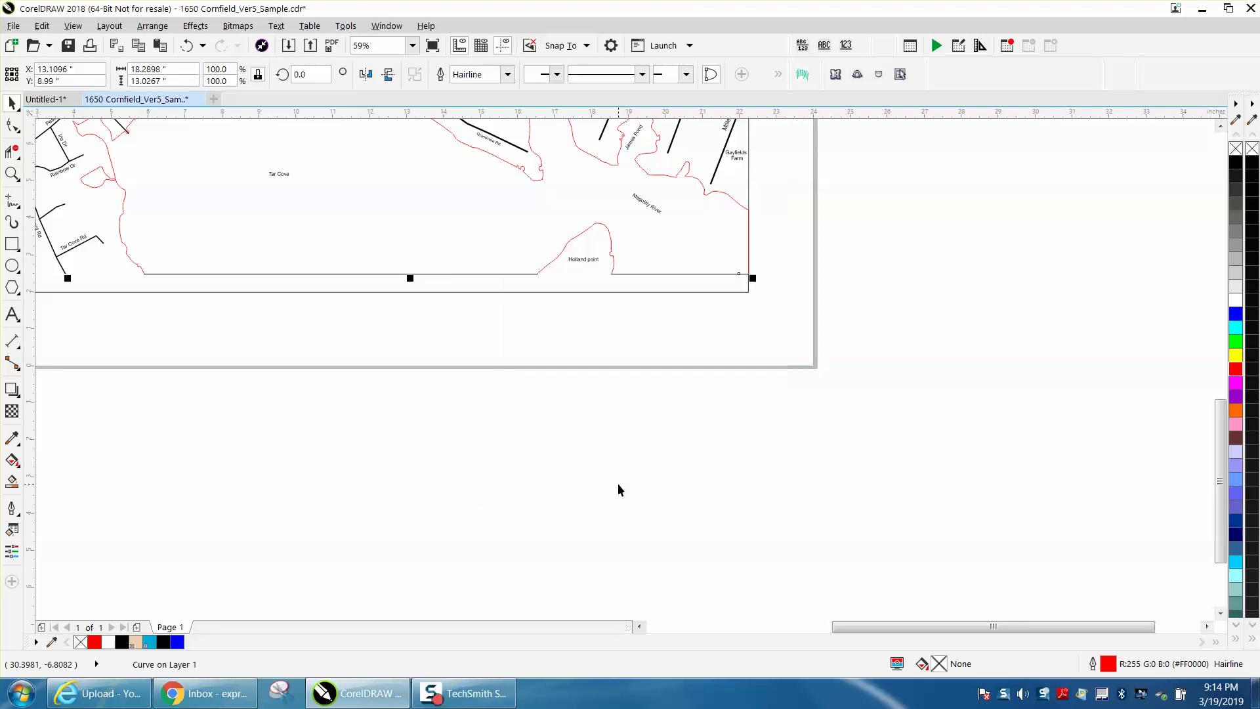
Step: Move the red lake outline 20 inches right, off the page
left_click(550, 465)
left_click(496, 274)
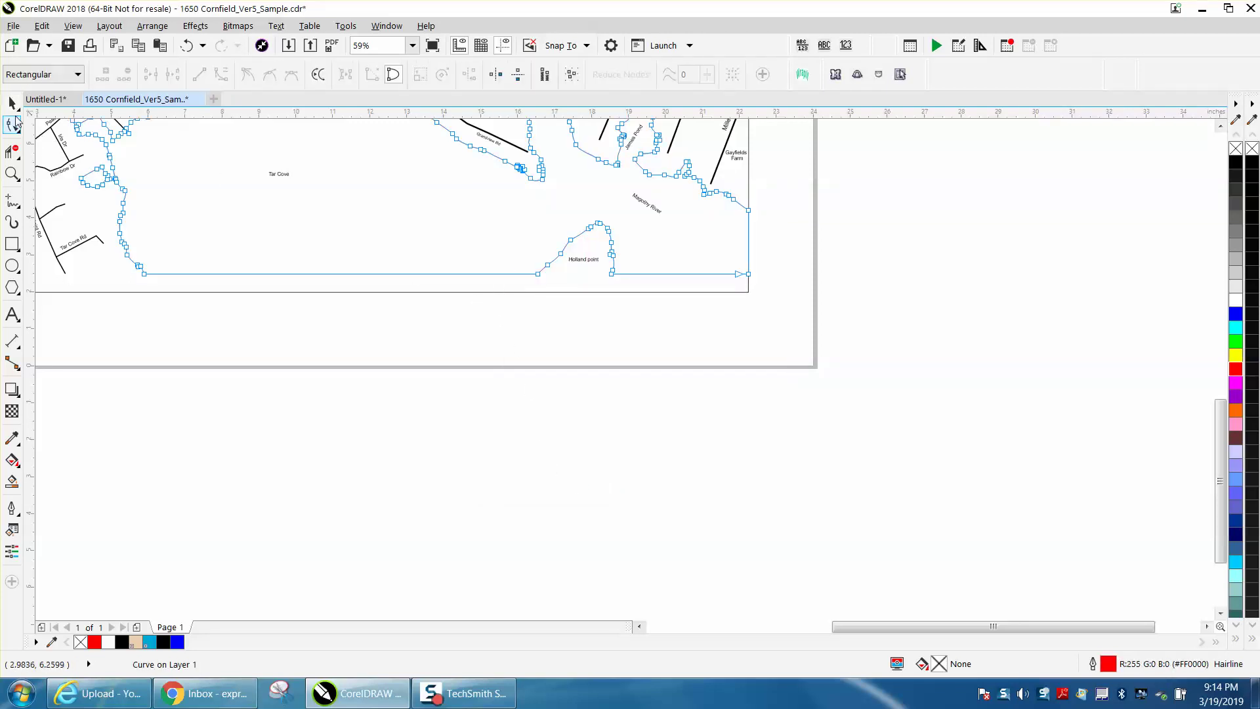
left_click(12, 103)
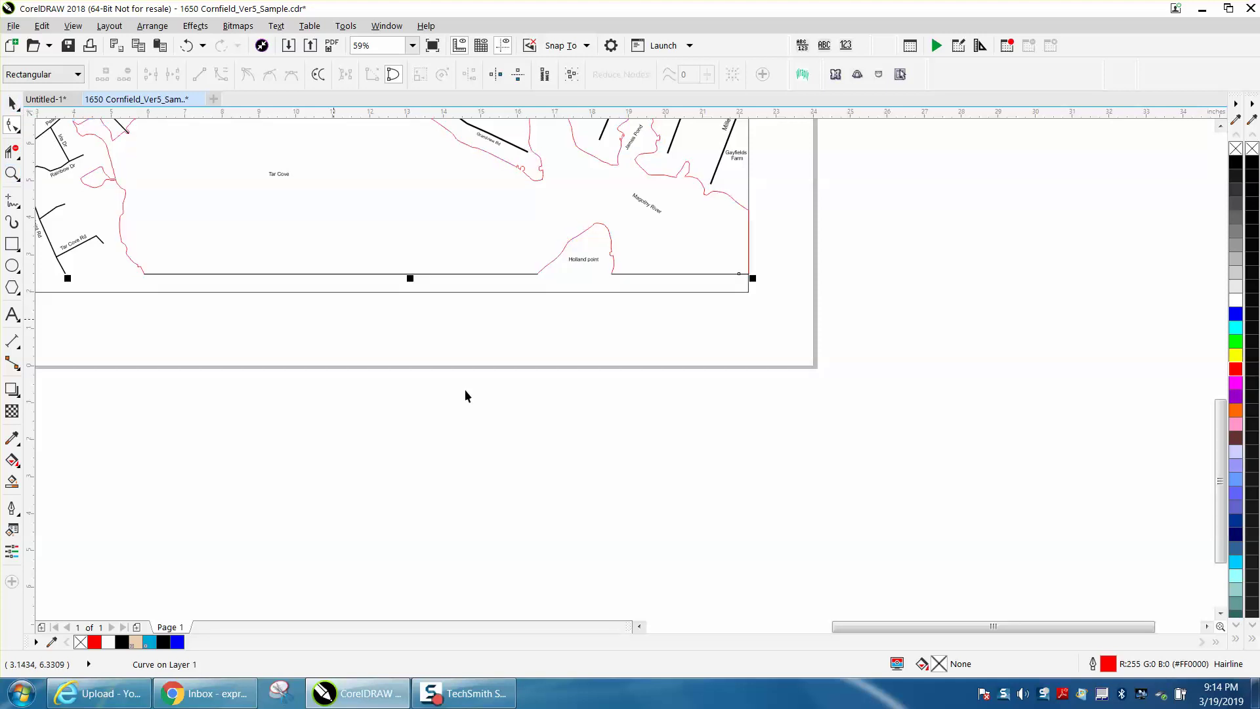
scroll(638, 472, "down", 2)
key("shift+Right")
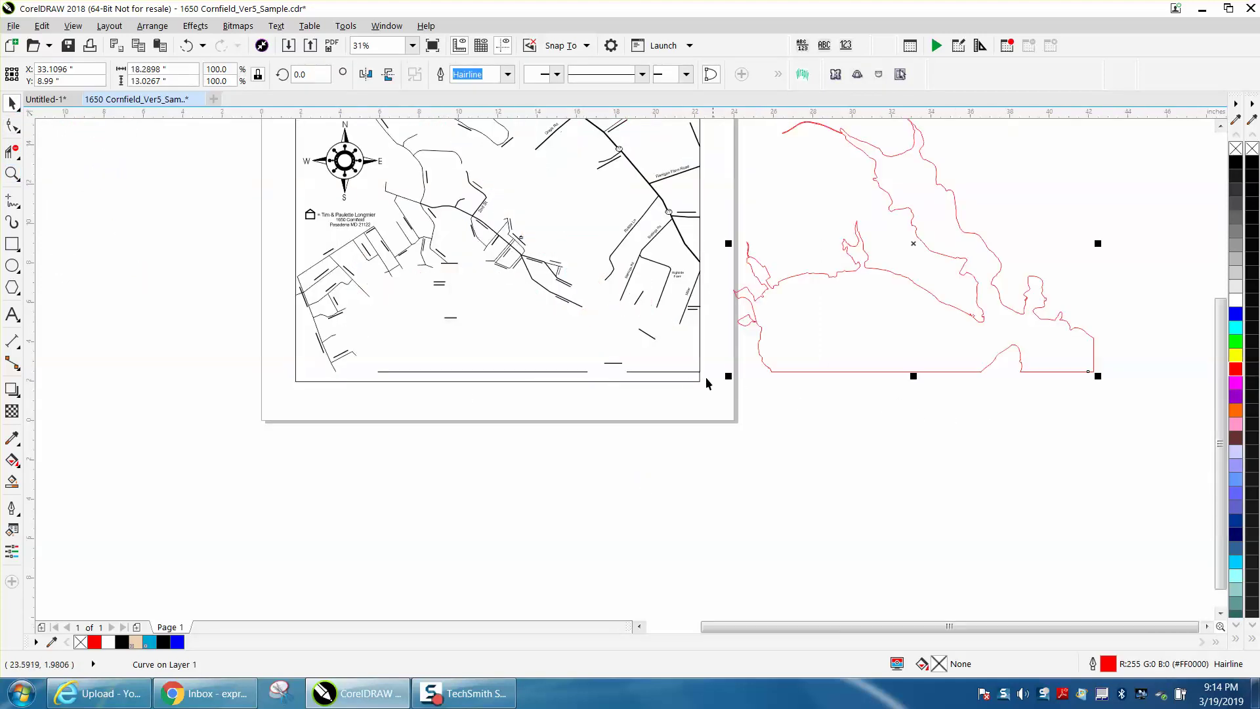
Step: Try deleting the map's bottom border line, then undo the deletion
left_click(683, 378)
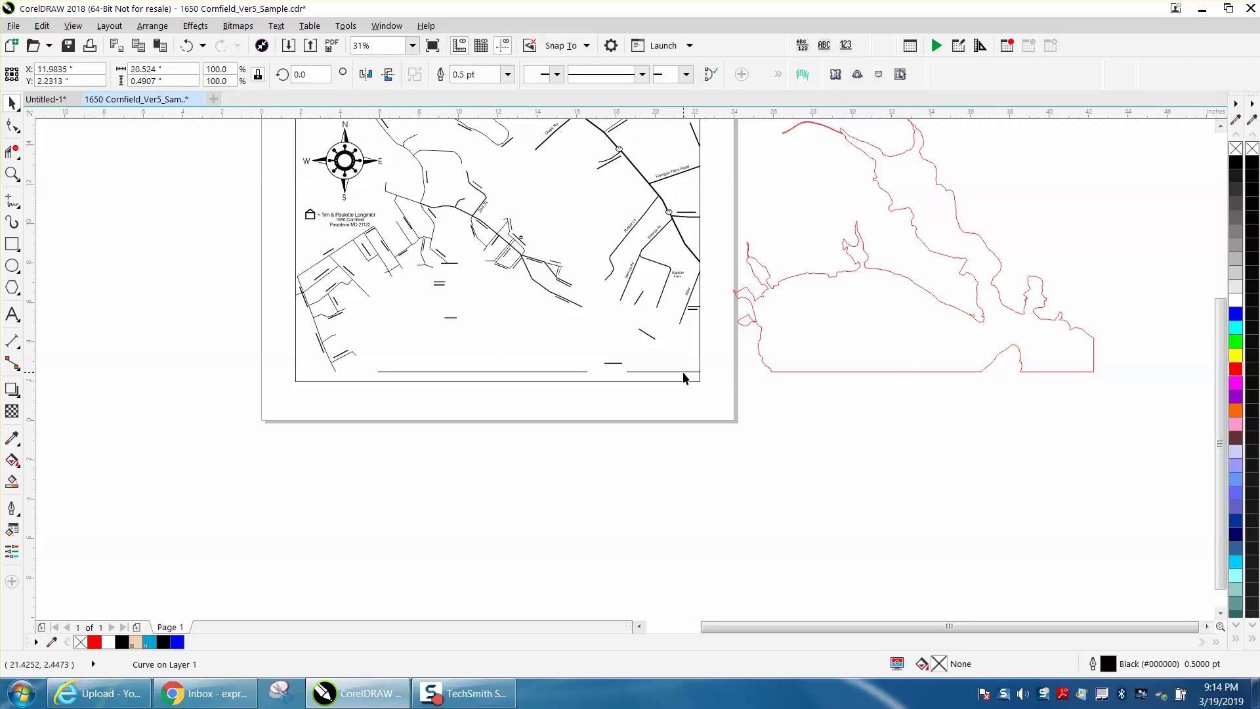
key("Delete")
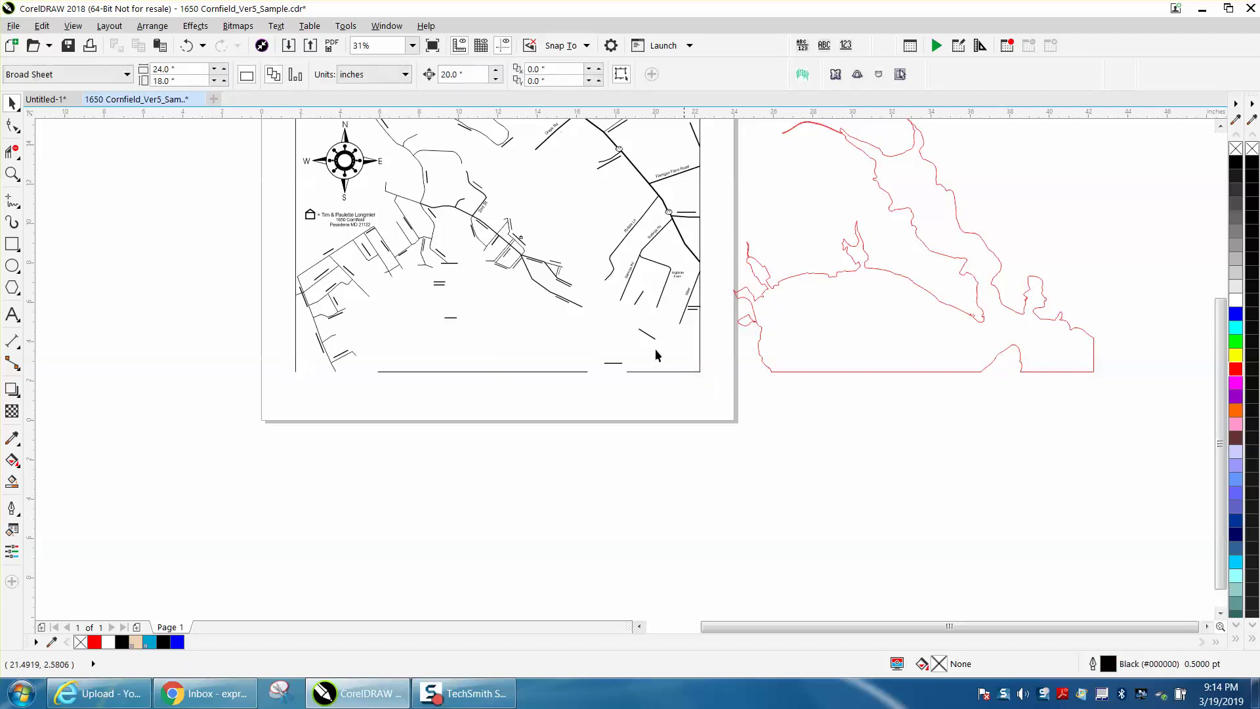
left_click(186, 46)
left_click(656, 433)
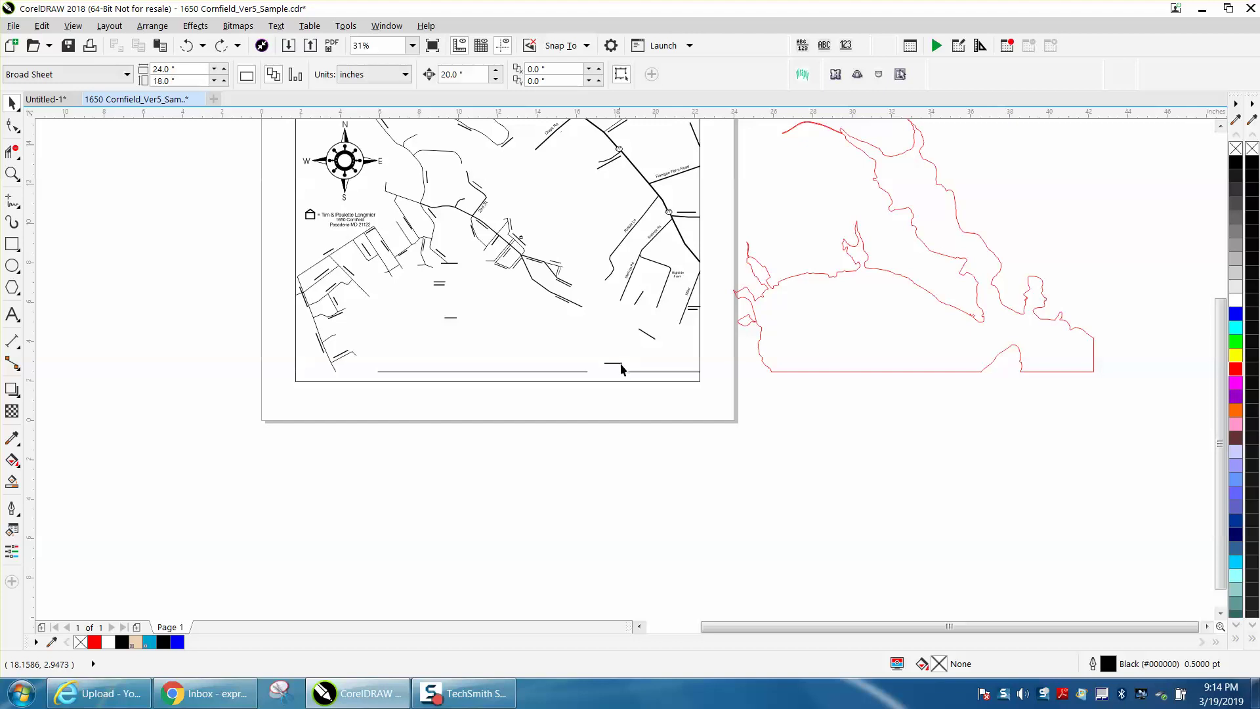
Step: Hide the map's bottom border line via Arrange > Hide and select the red lake outline
left_click(631, 371)
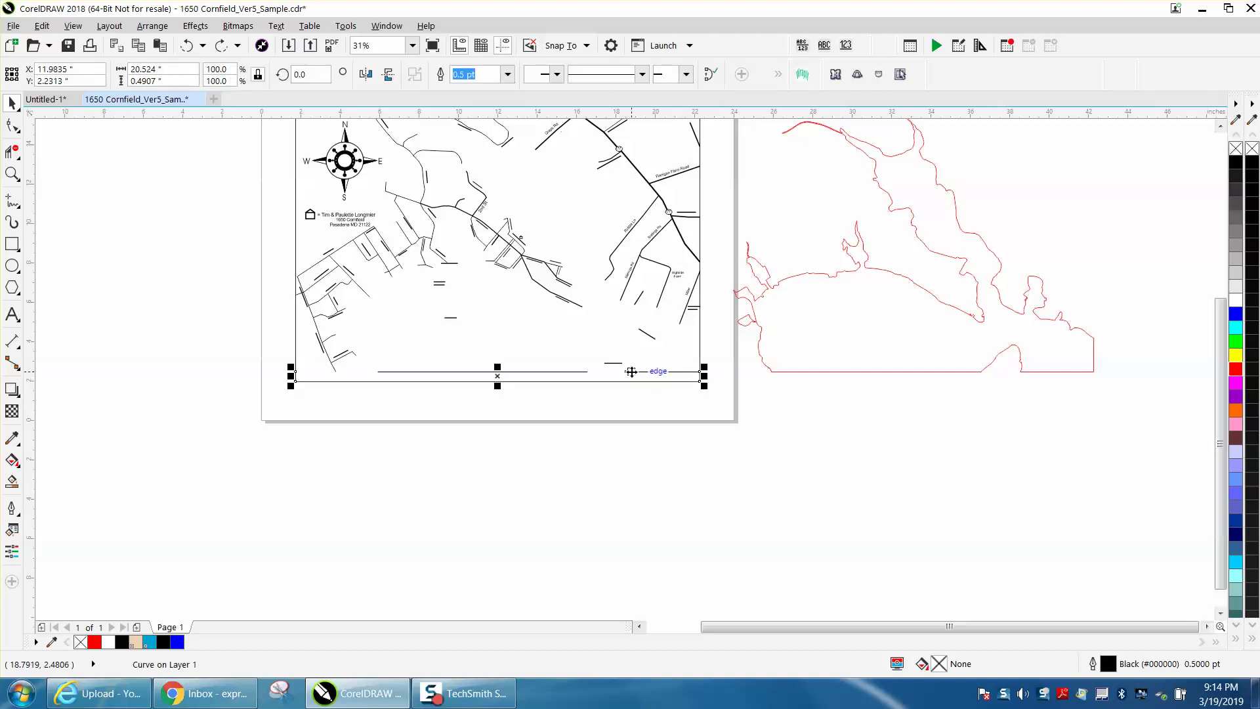
left_click(152, 26)
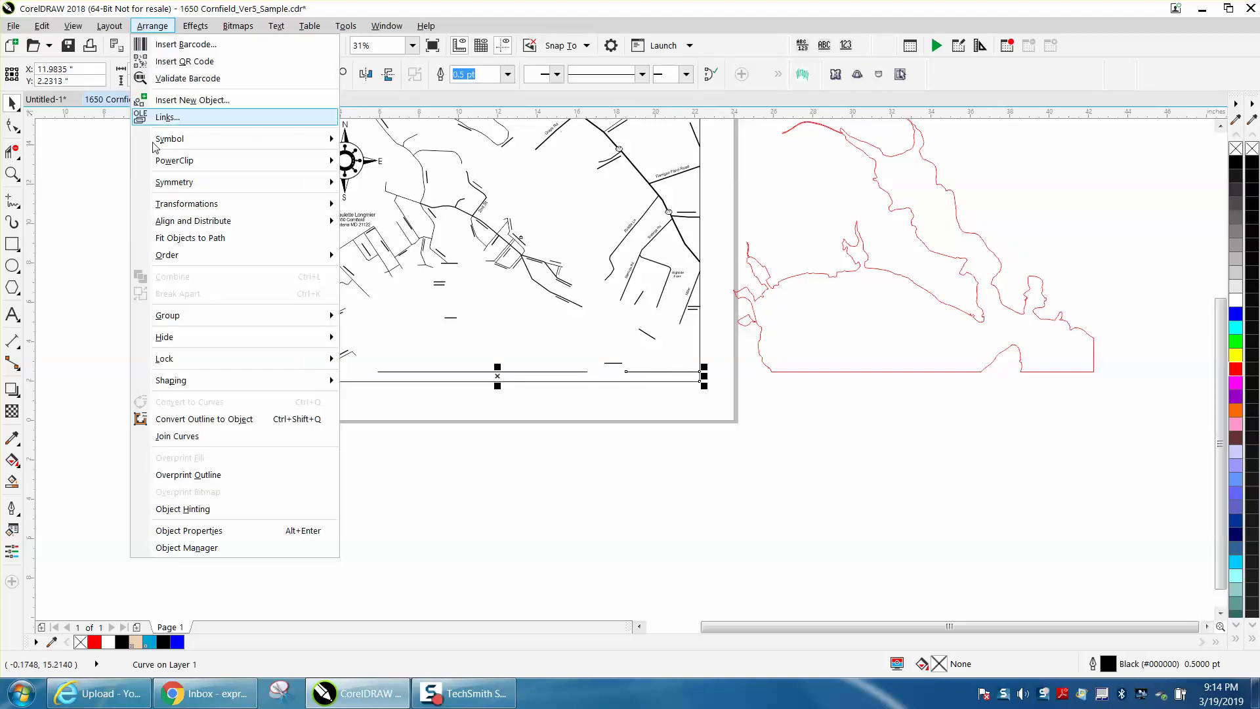
mouse_move(202, 323)
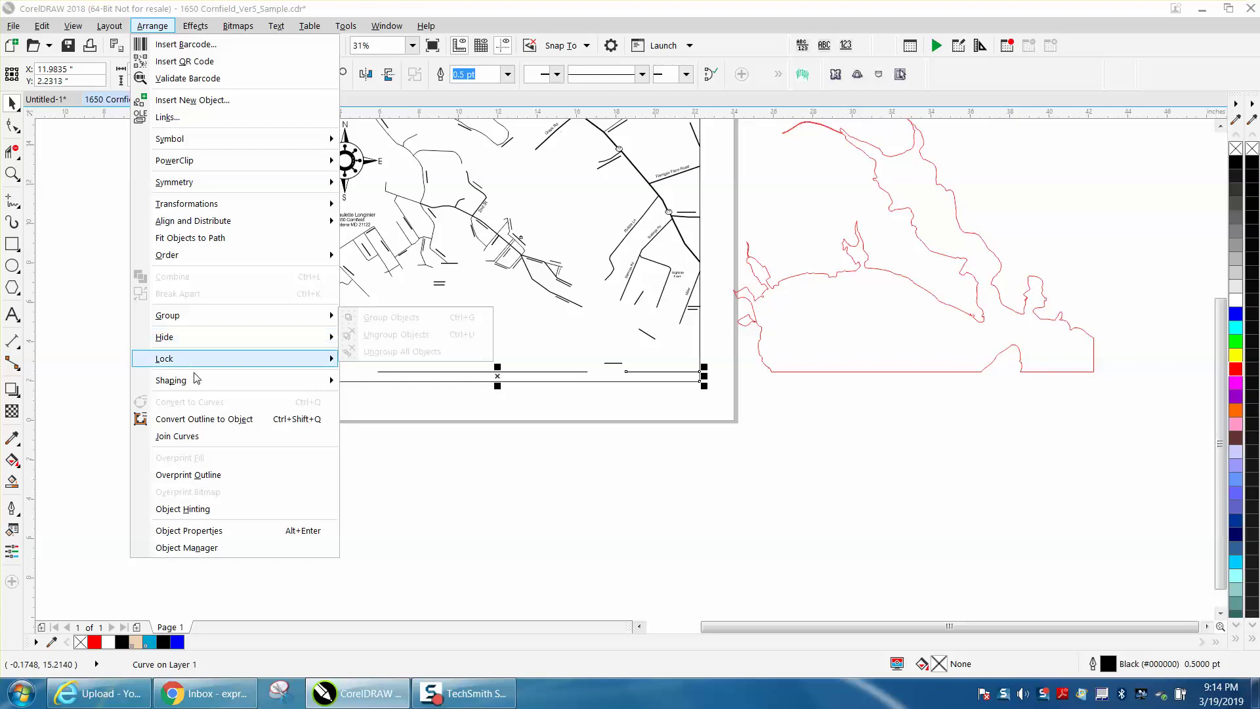
left_click(15, 152)
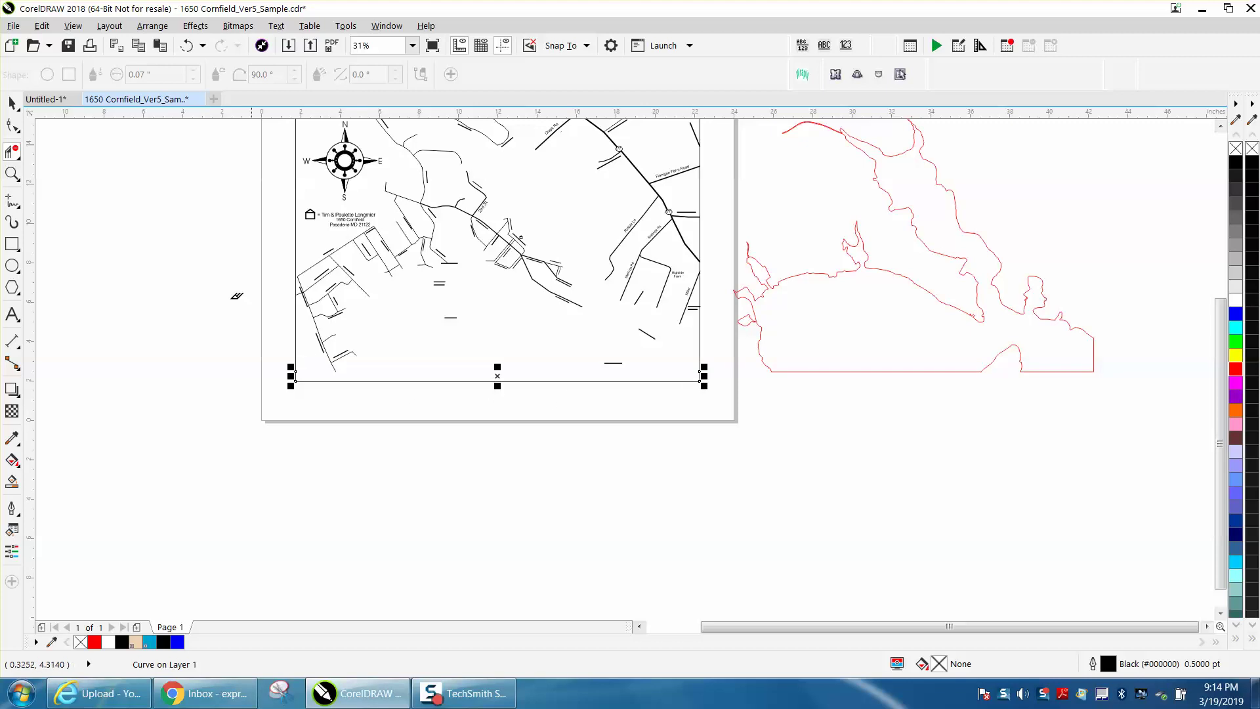
left_click(10, 105)
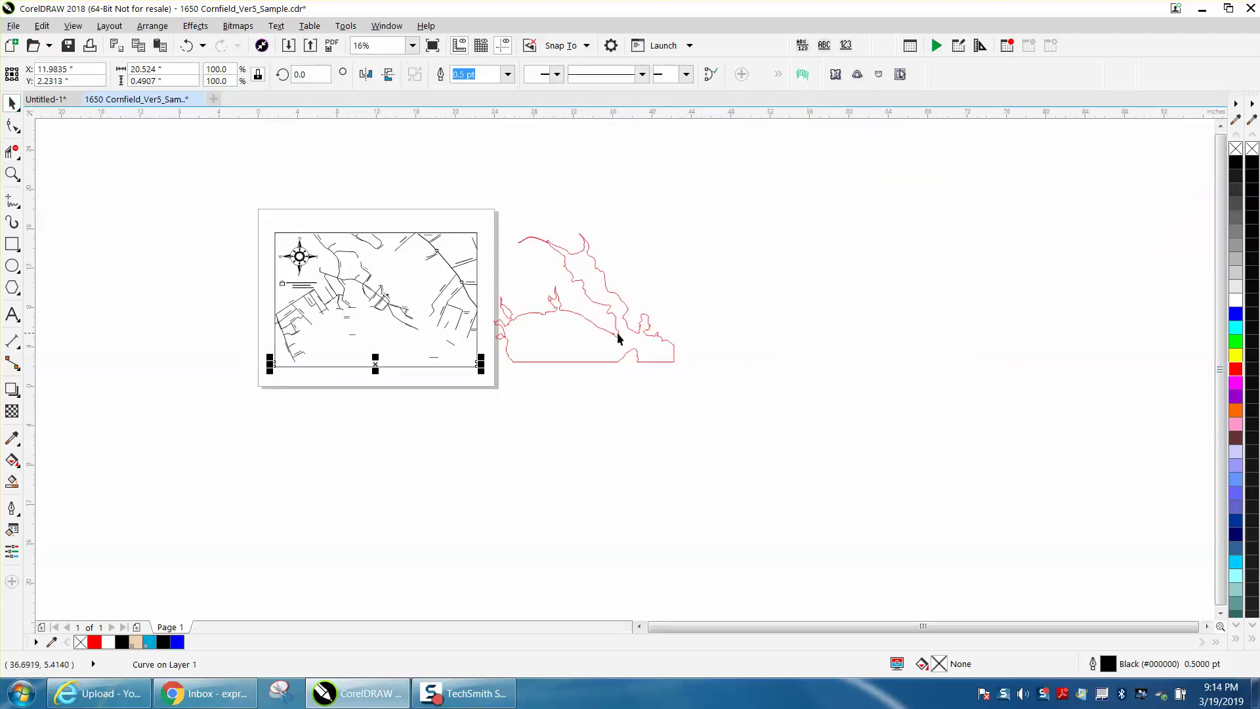
left_click(618, 335)
Step: Bring the red outline back onto the map and fill the lake shape with cyan
key("ctrl+z")
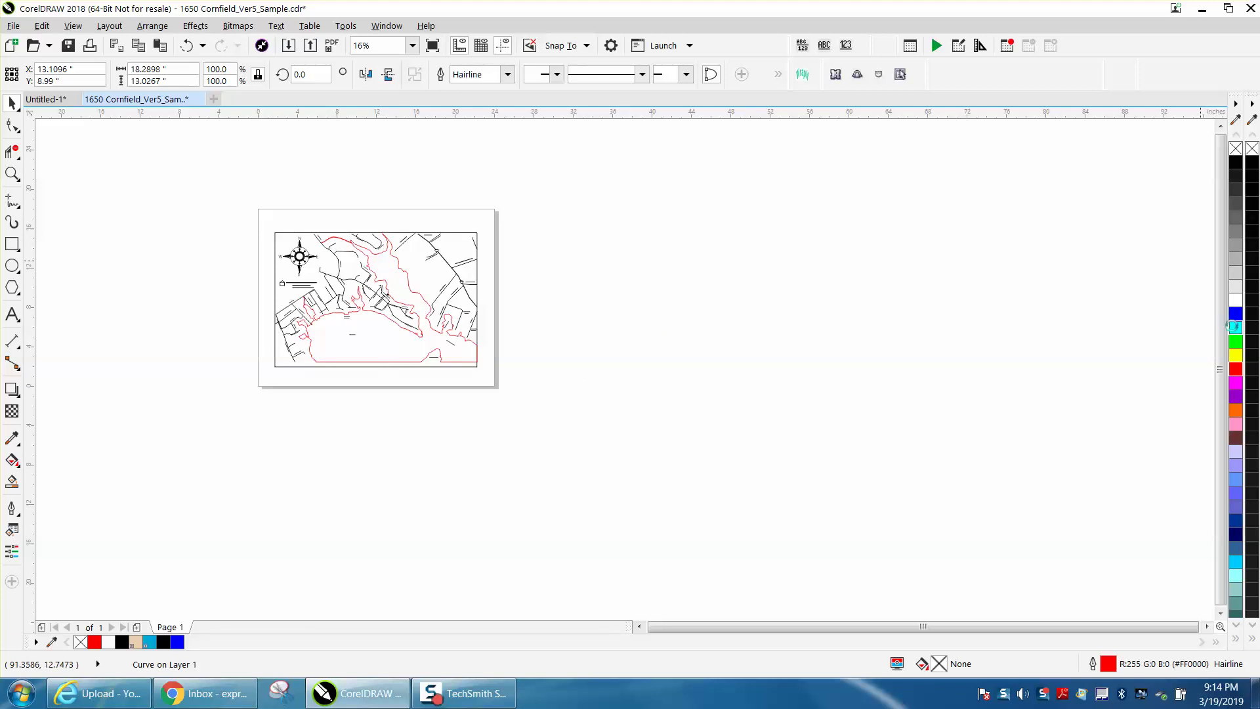
left_click(1236, 327)
left_click(244, 199)
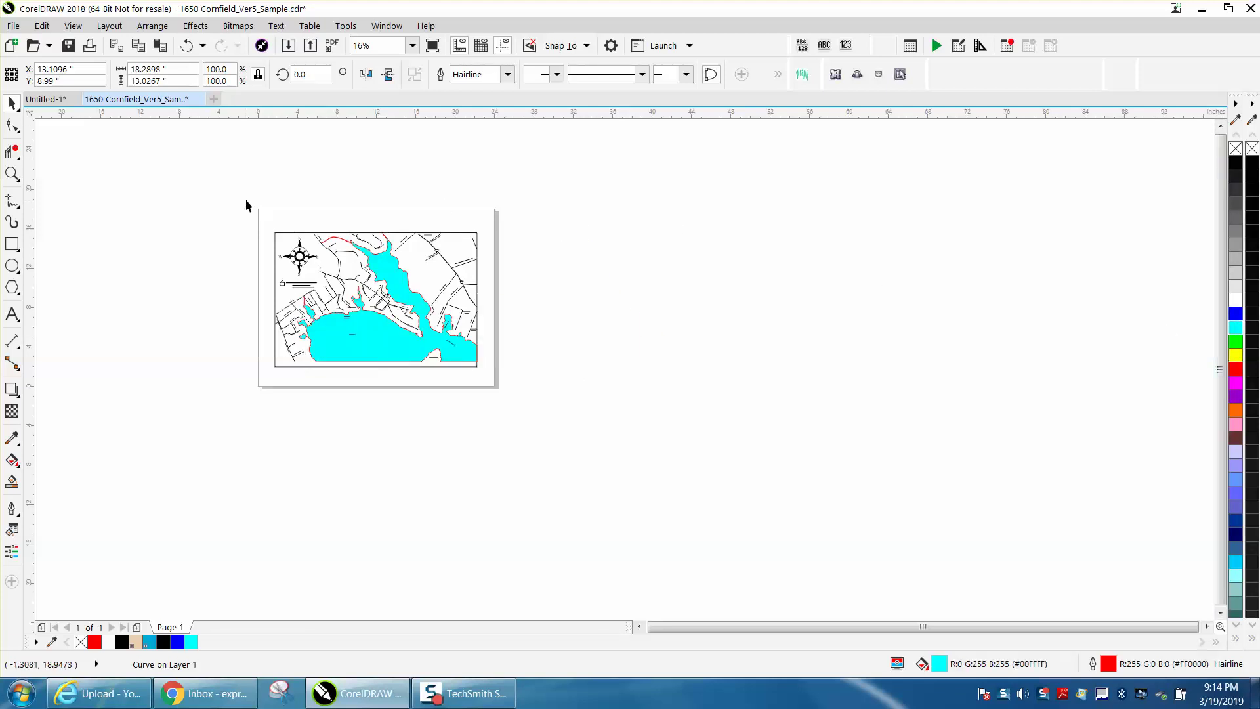
Step: Group all 114 map objects and set the group's height to 14
left_click_drag(256, 208, 510, 371)
left_click(152, 25)
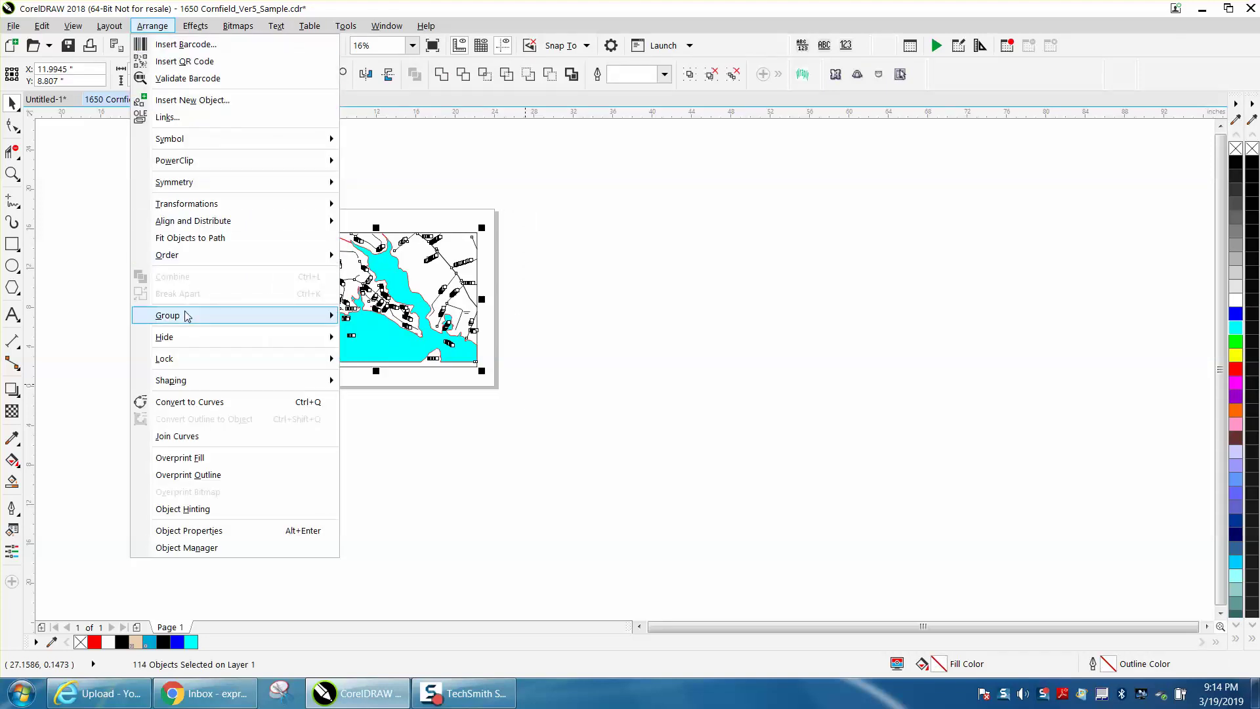
mouse_move(195, 317)
left_click(378, 319)
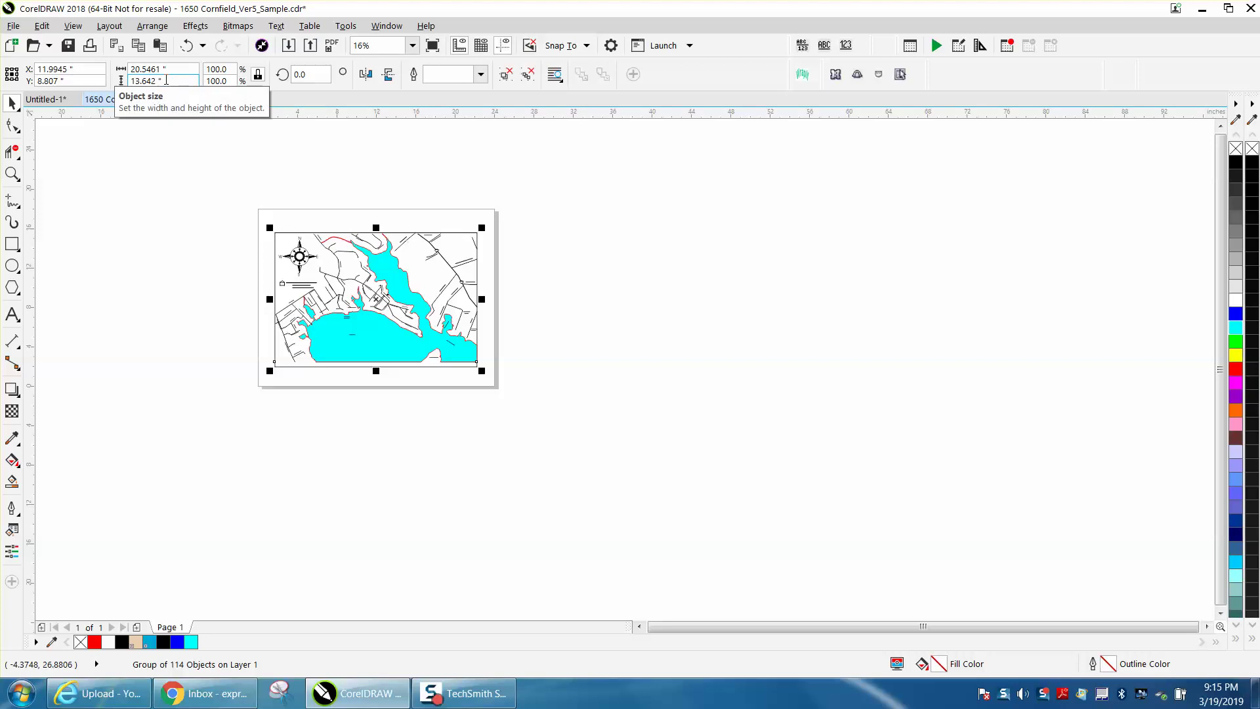
left_click(167, 80)
type("14")
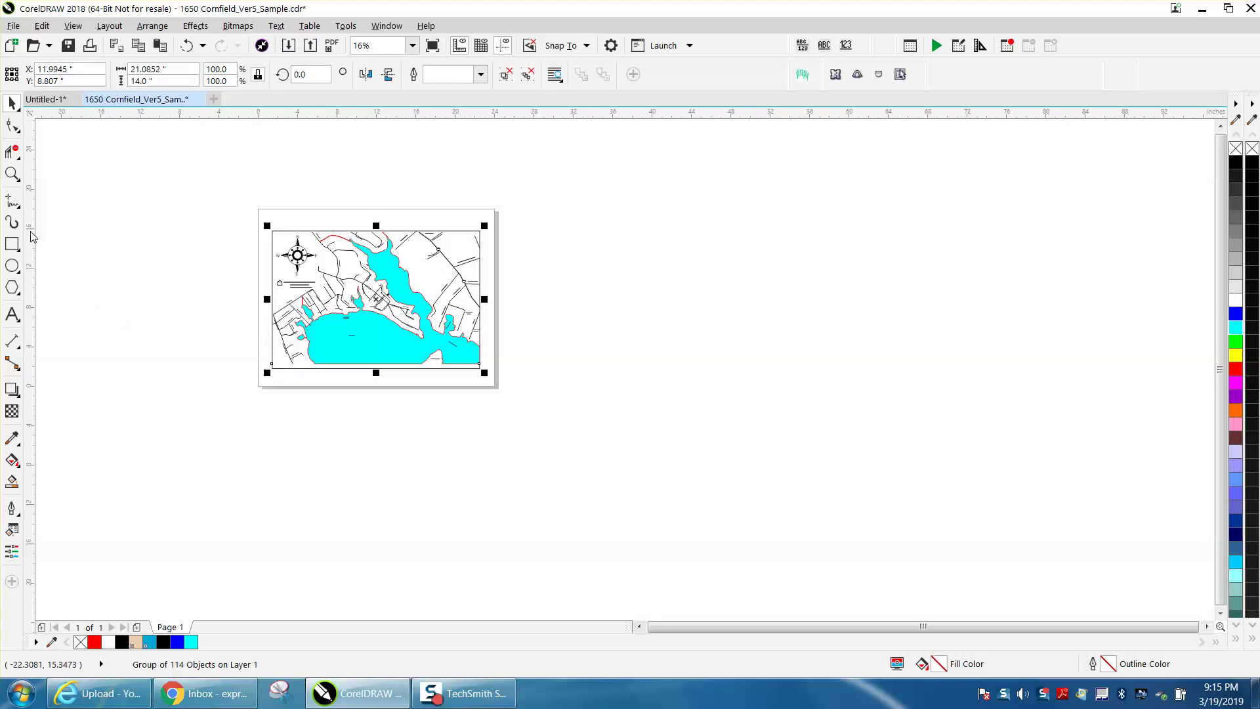
Step: Zoom in on the lower map around the Gayfields Farm label, then back out
left_click(12, 174)
left_click_drag(279, 347, 533, 402)
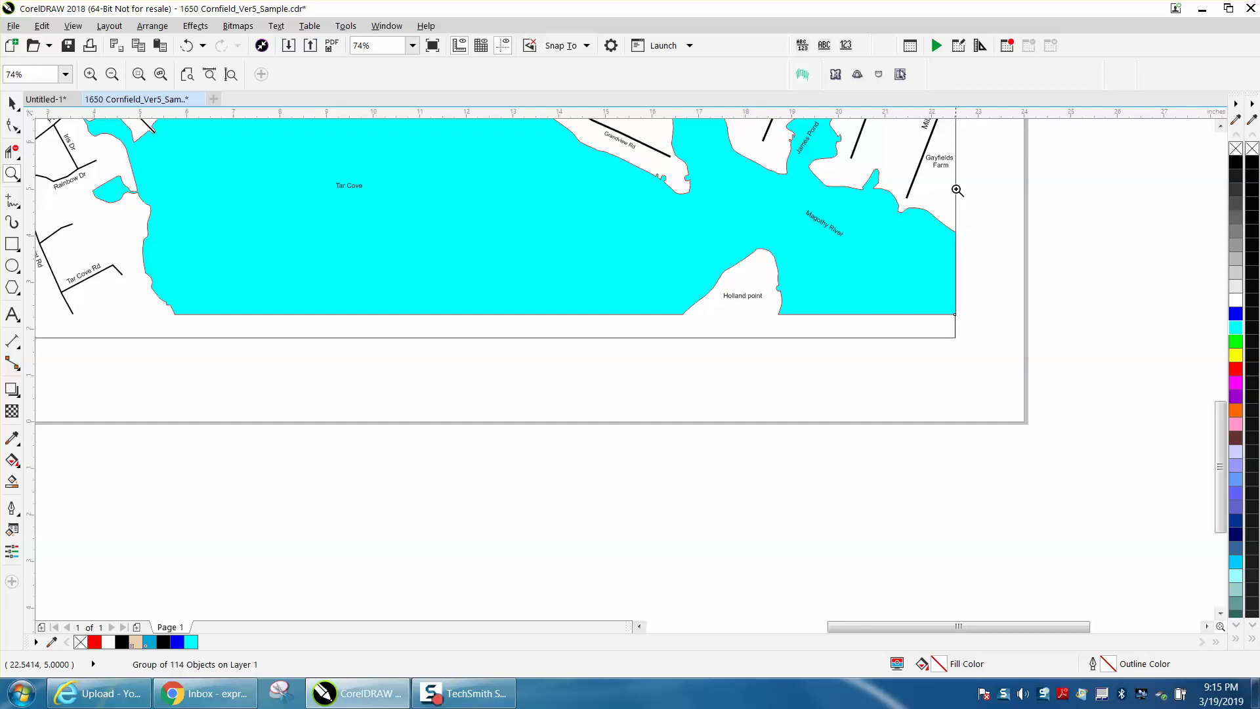
left_click_drag(936, 165, 956, 189)
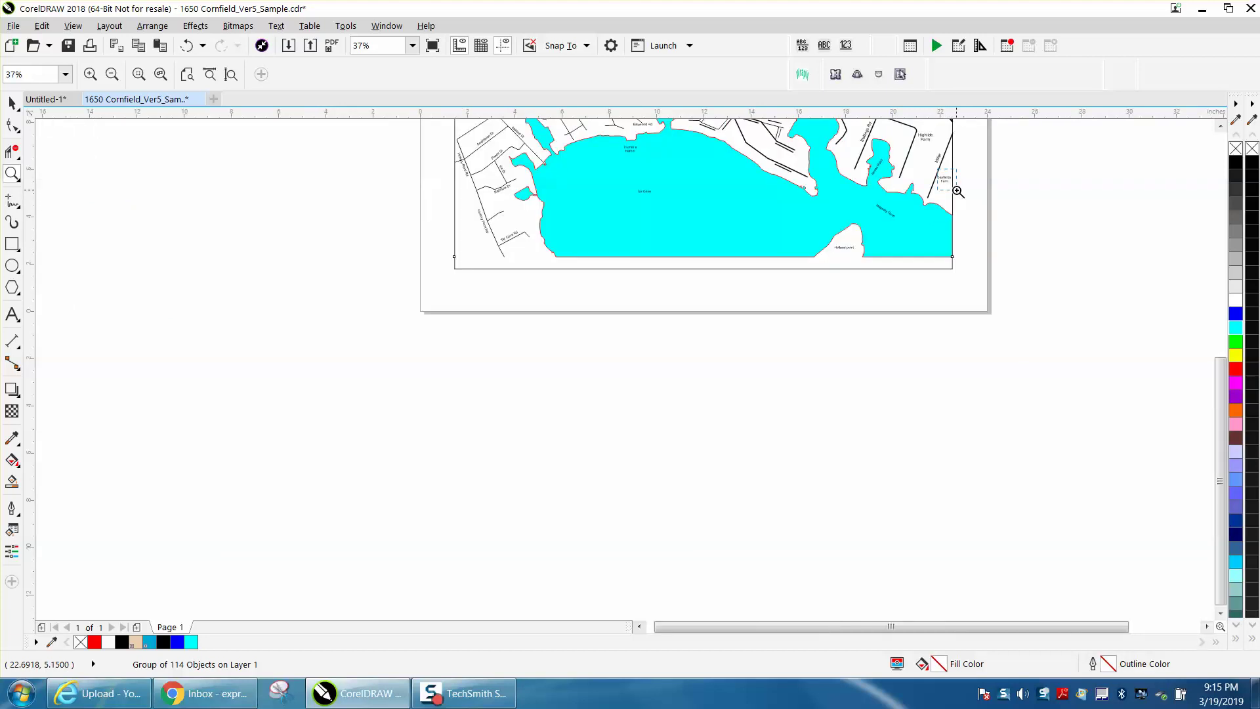
scroll(684, 304, "down", 7)
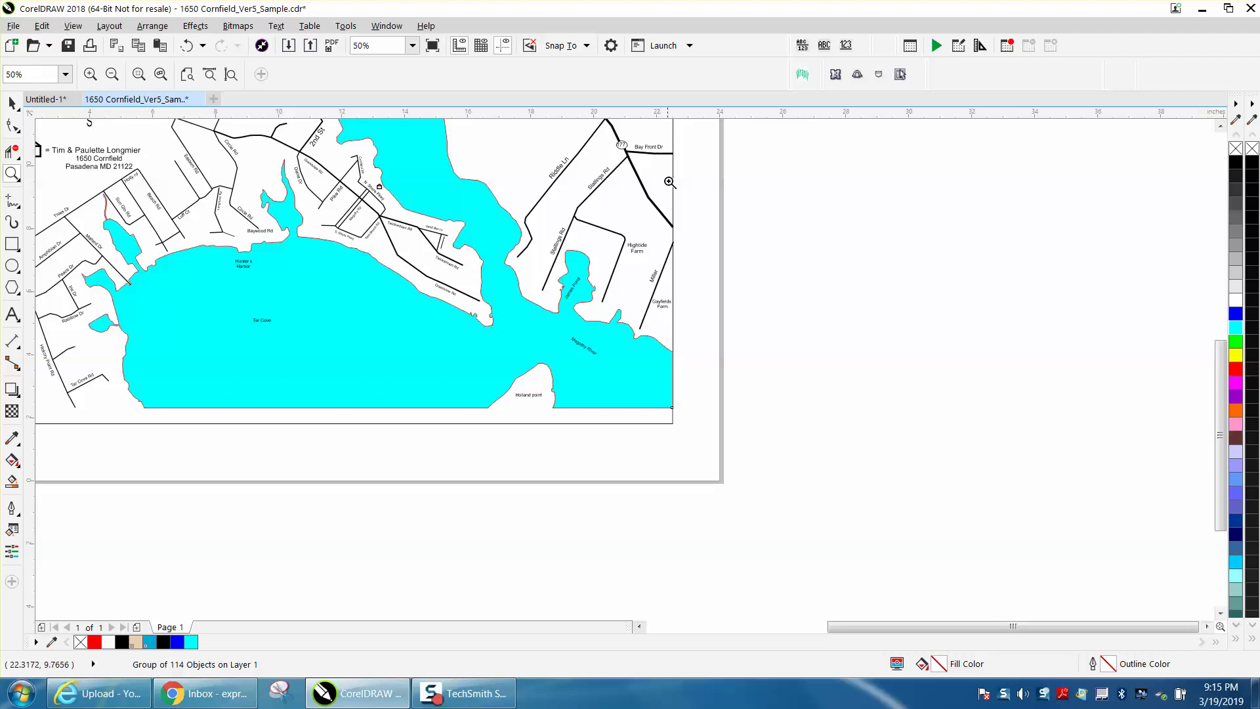
scroll(675, 216, "down", 2)
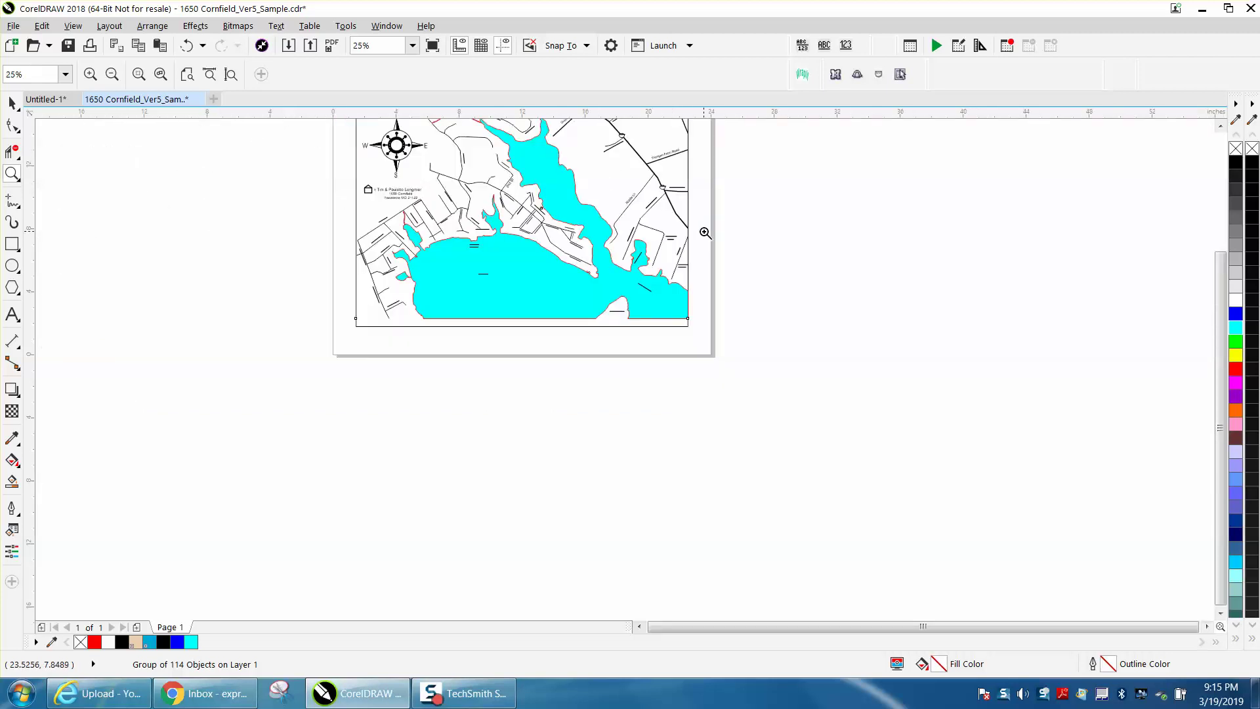
Step: Draw a rectangle below the map page and align the vertical guide to its left edge
left_click(12, 243)
left_click_drag(351, 375, 682, 539)
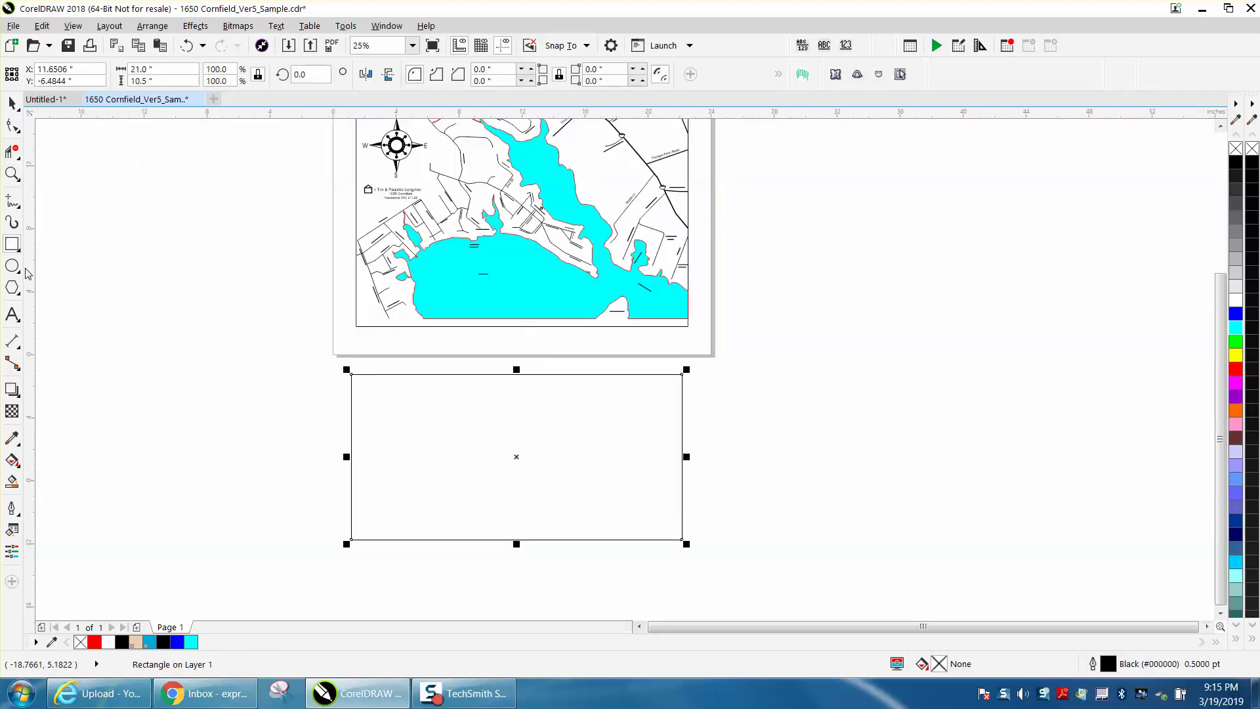
left_click_drag(321, 374, 351, 377)
Step: Set the nudge distance to 0.5 inch and move the horizontal guide to the rectangle's top
left_click(197, 224)
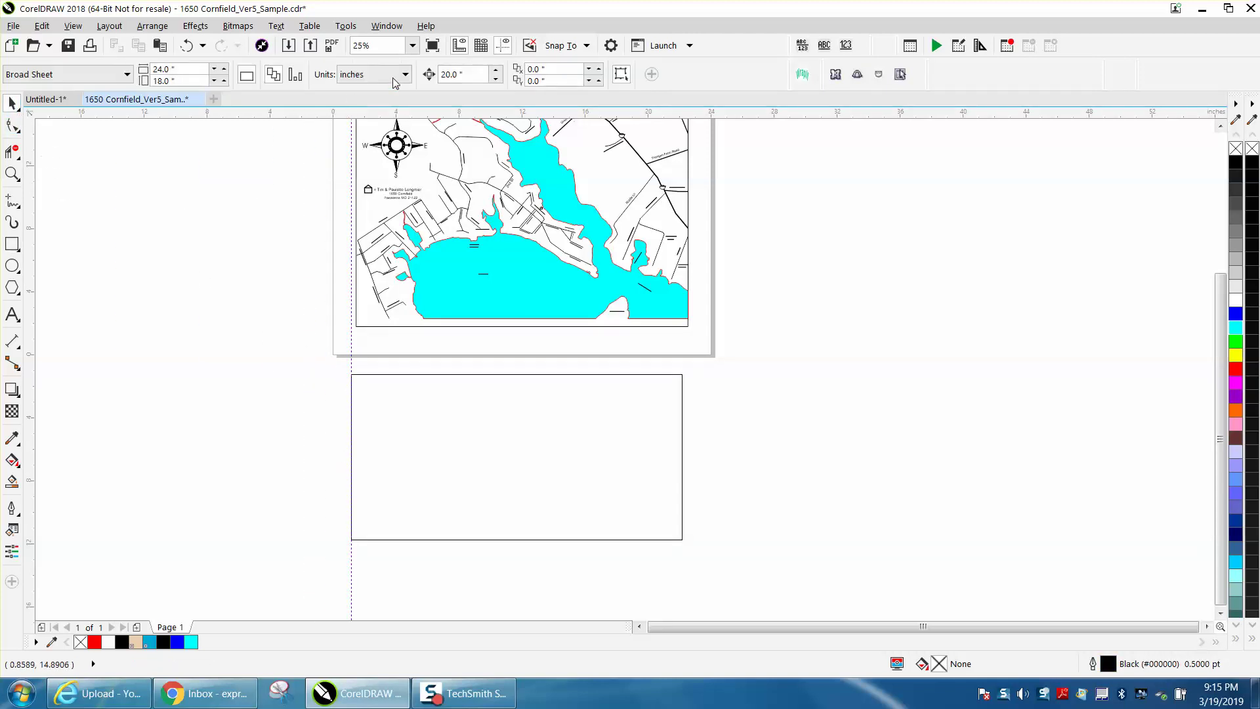
left_click(462, 75)
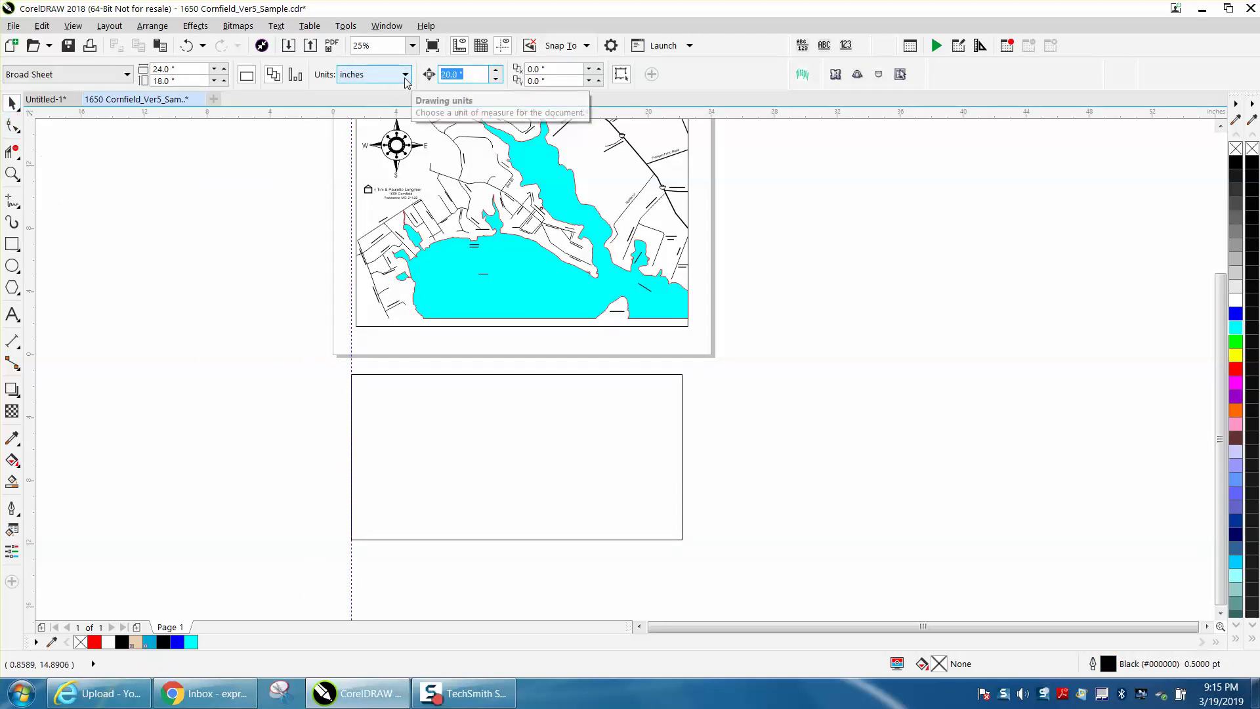
type(".5")
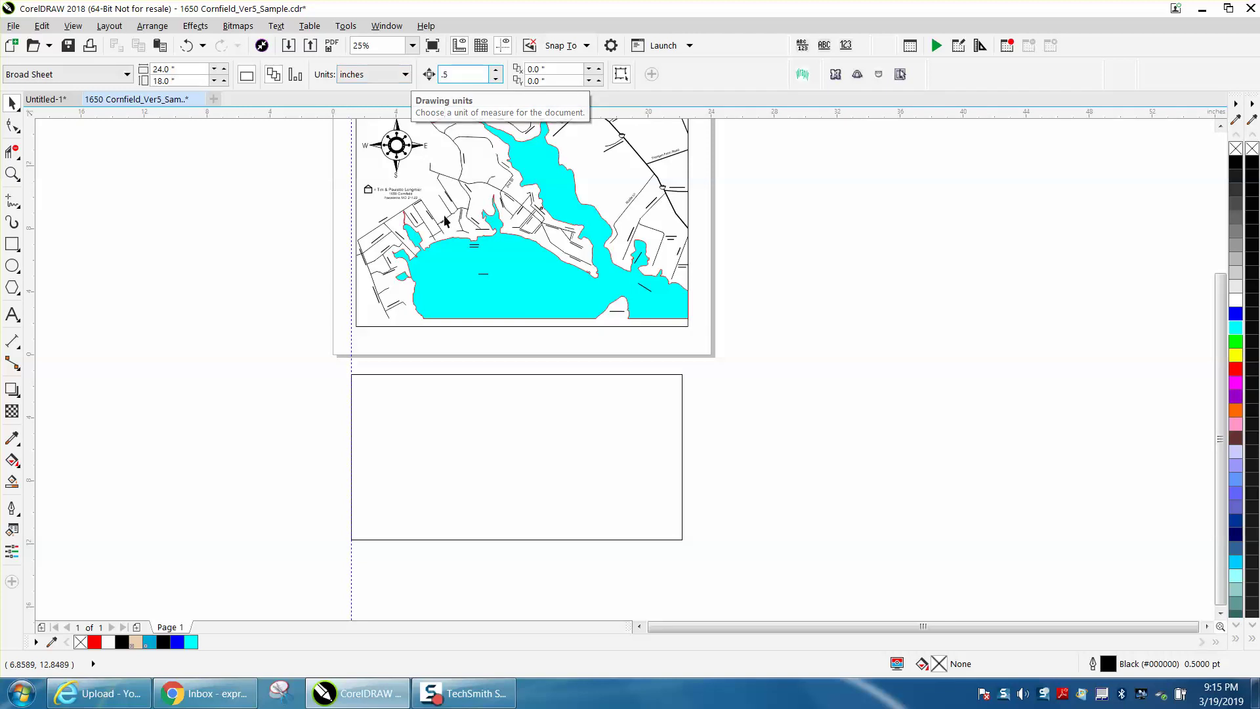
left_click(352, 369)
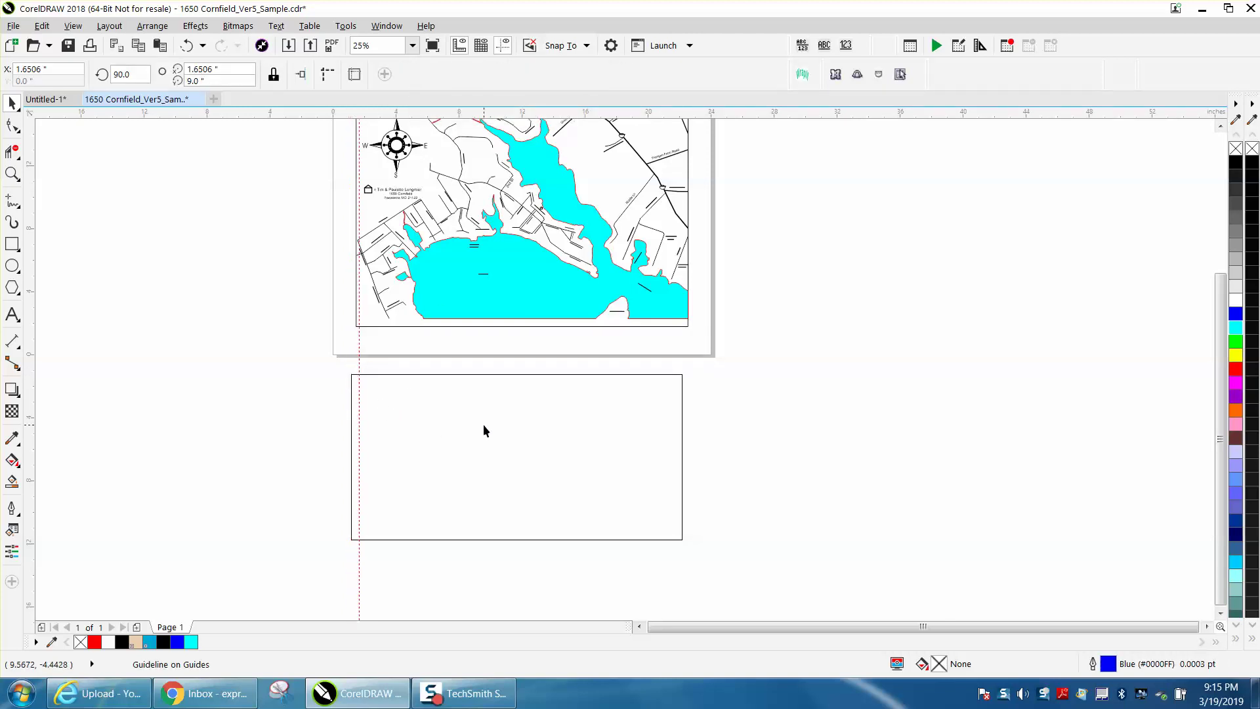
left_click_drag(307, 296, 354, 379)
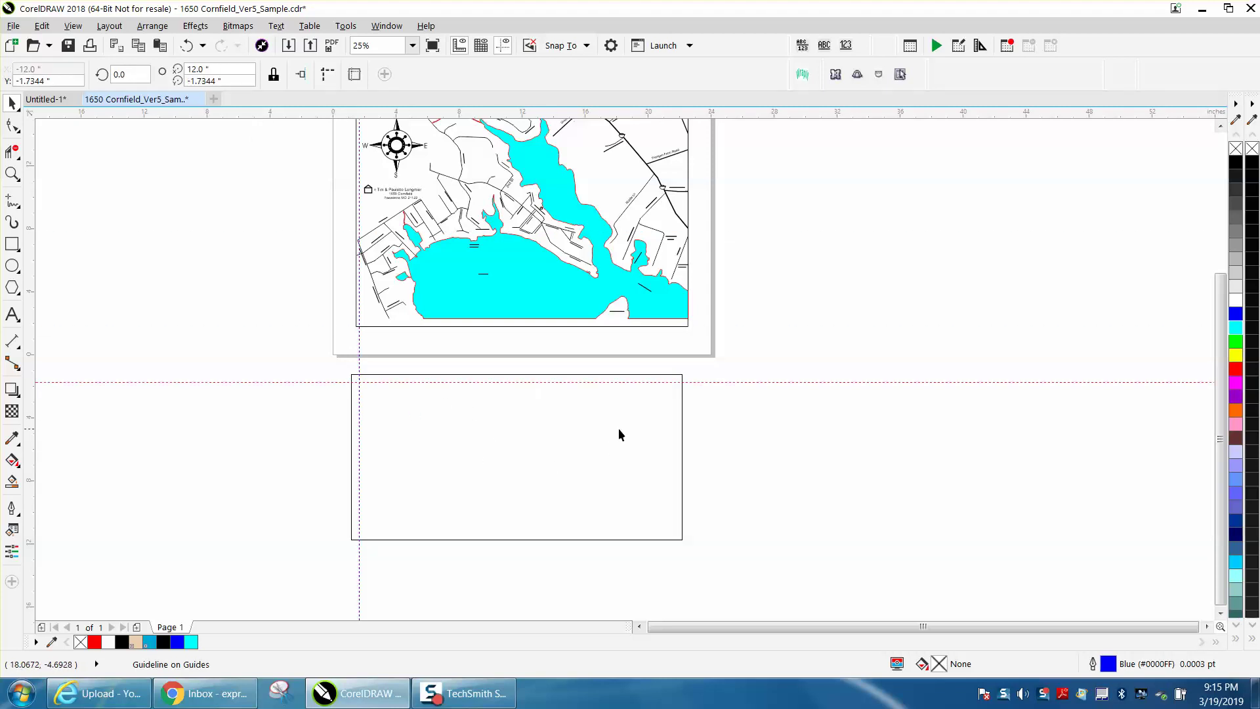
Step: Zoom in on the map's upper-right corner near Downs Park and view the shape-editing tools
scroll(1220, 427, "up", 3)
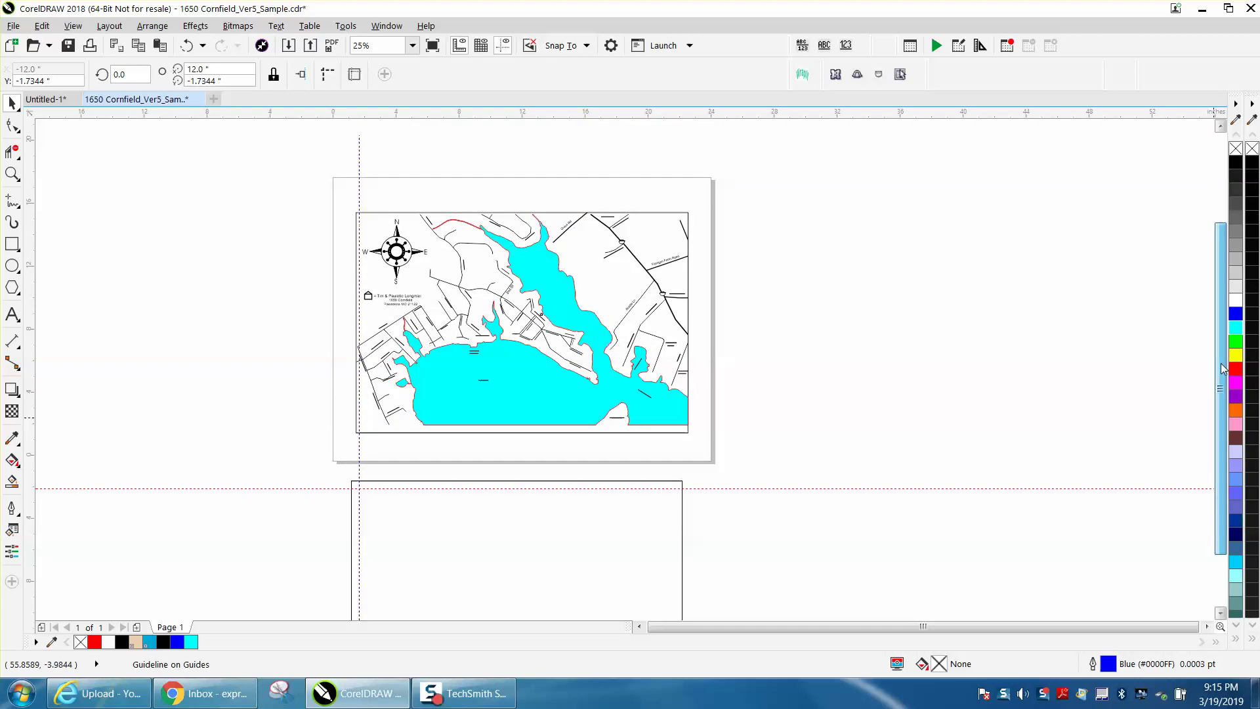
left_click(12, 175)
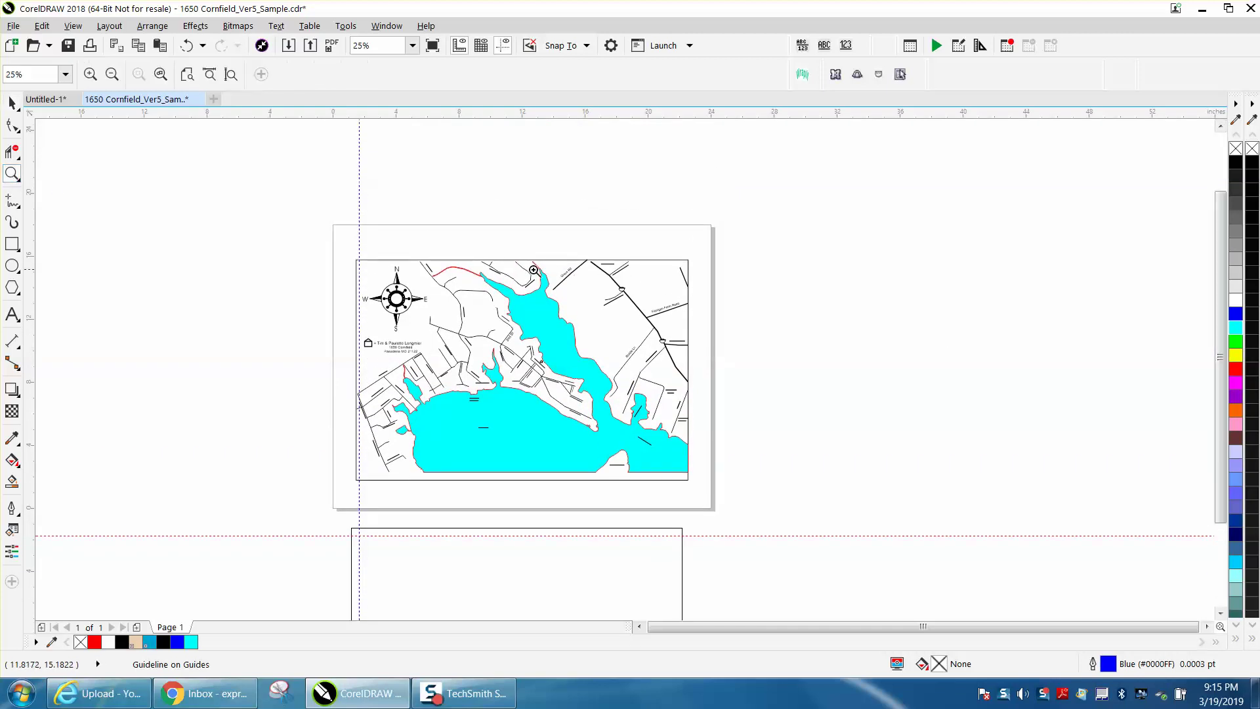
left_click_drag(578, 249, 666, 304)
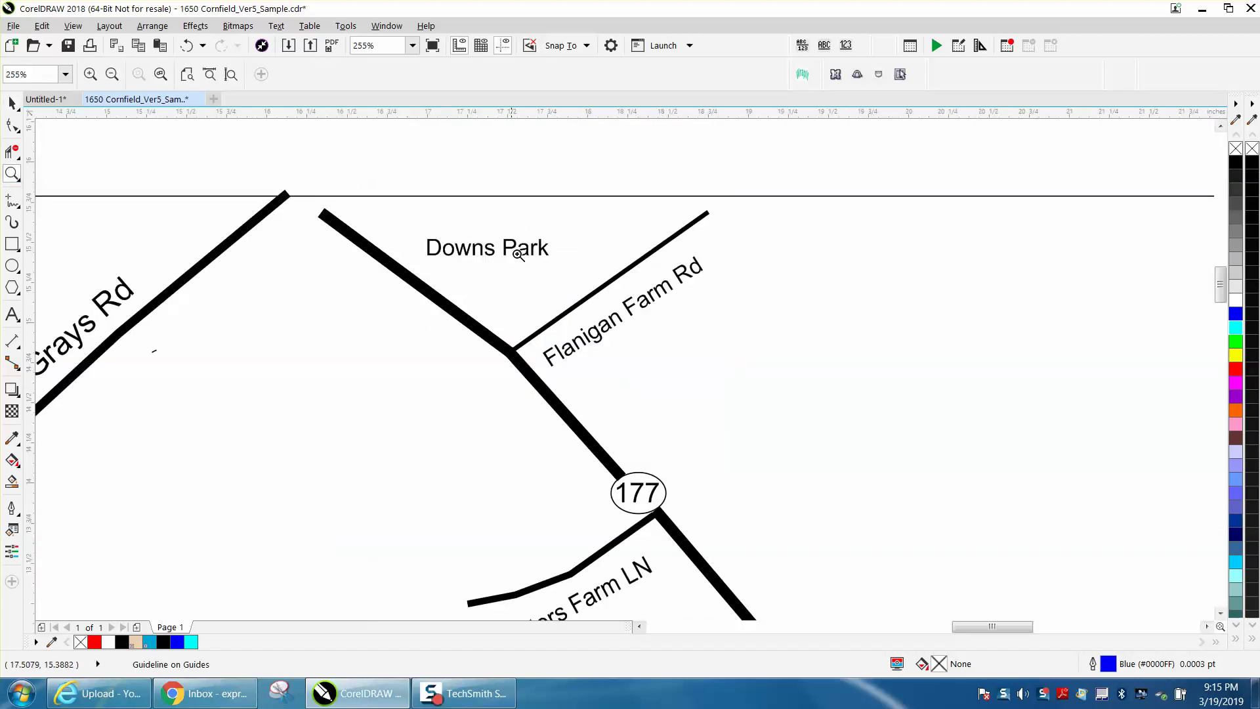
left_click(12, 124)
left_click(17, 129)
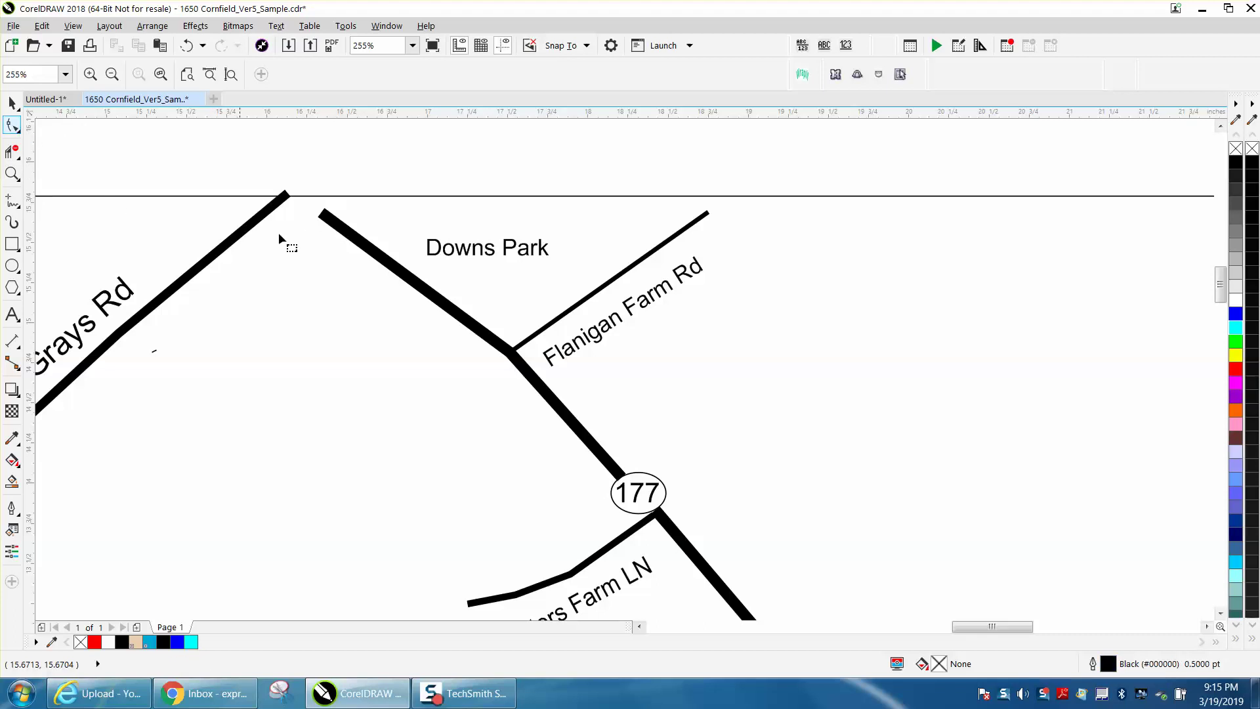
left_click(341, 237)
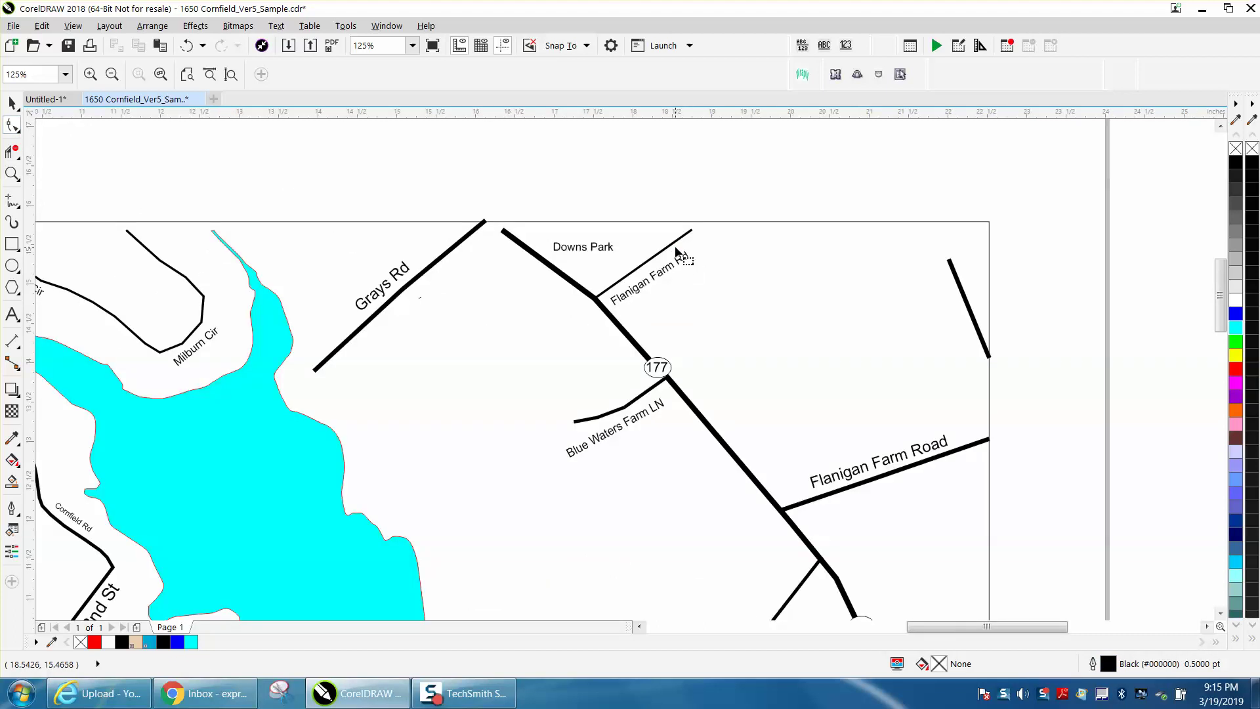
Step: Zoom out and add a horizontal guide along the map's top border
scroll(682, 253, "down", 2)
scroll(675, 262, "down", 2)
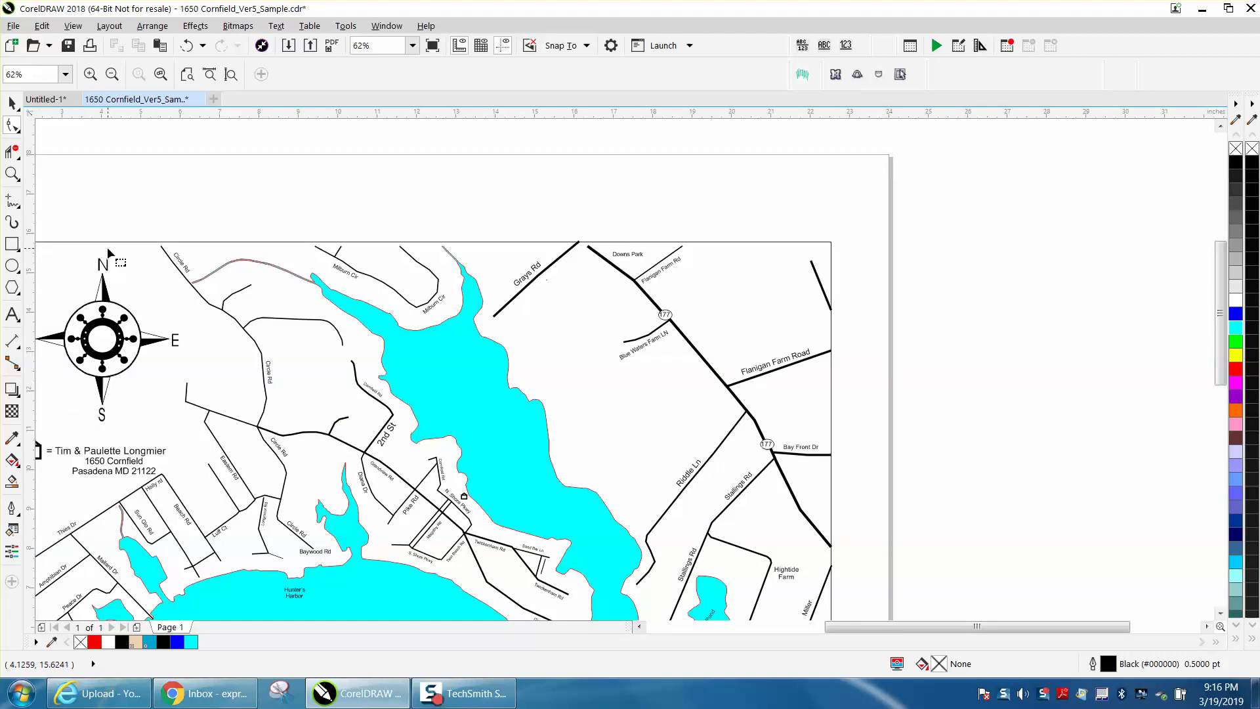
scroll(105, 263, "down", 2)
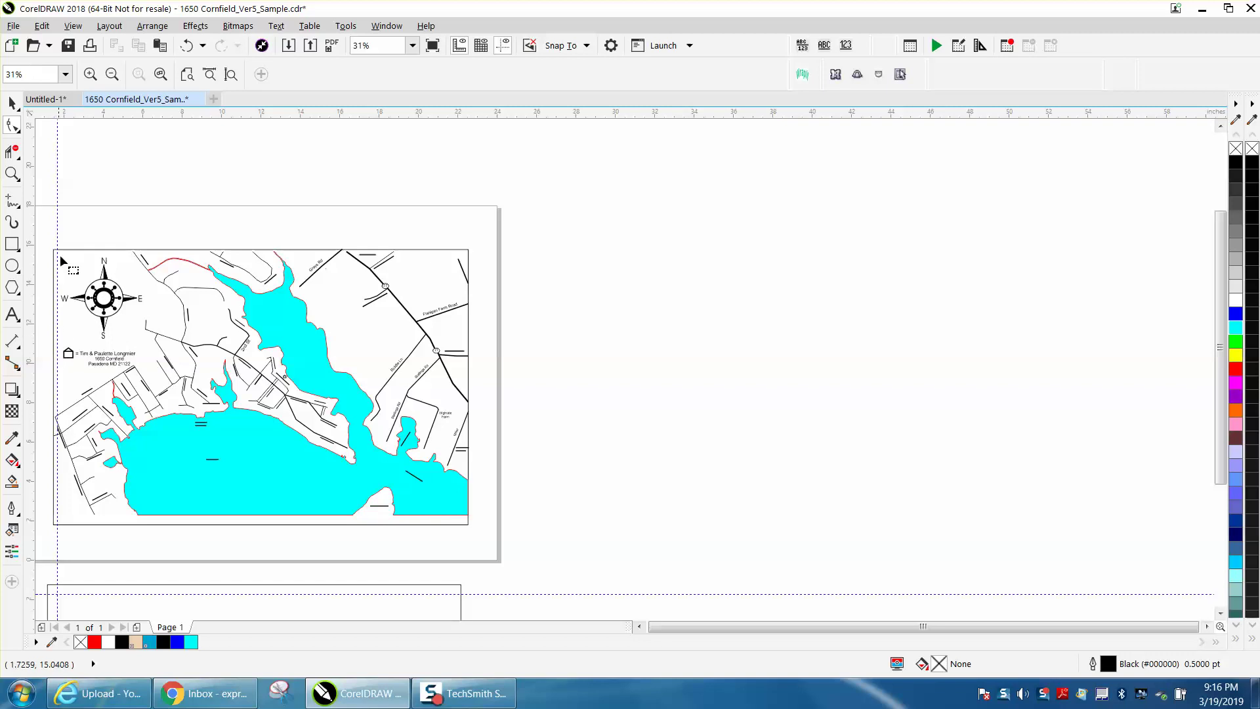
left_click_drag(84, 118, 75, 257)
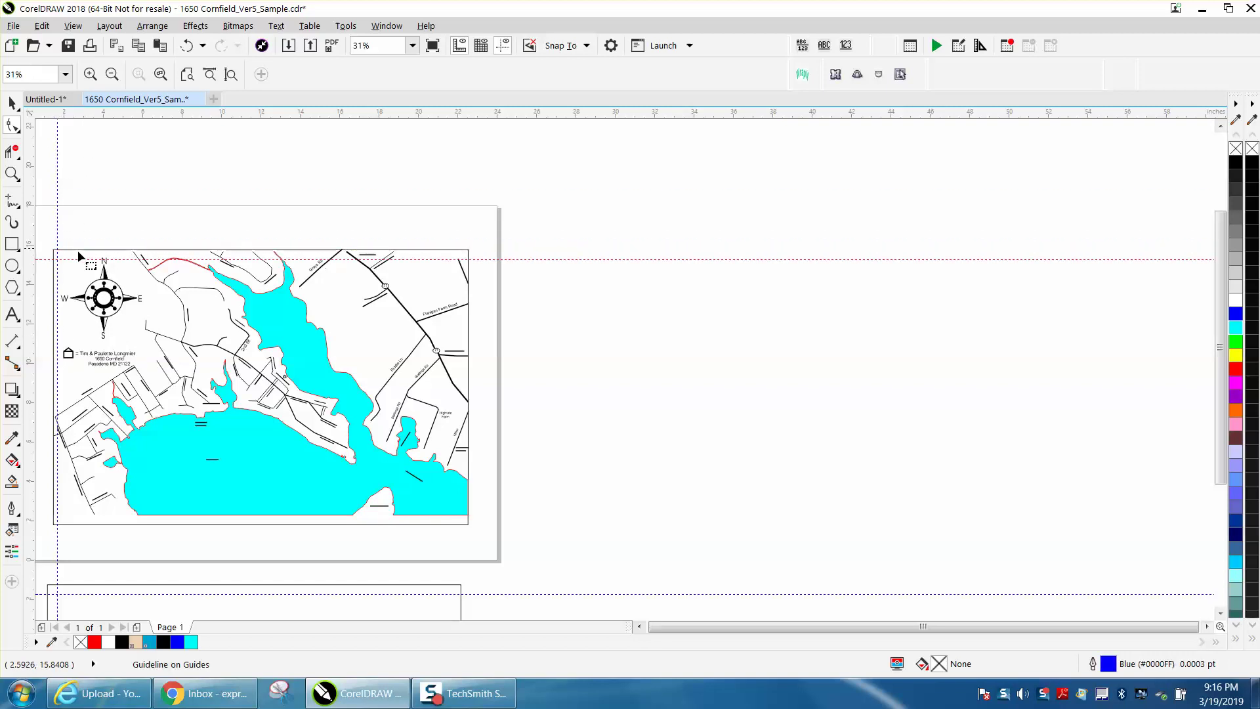
left_click(16, 174)
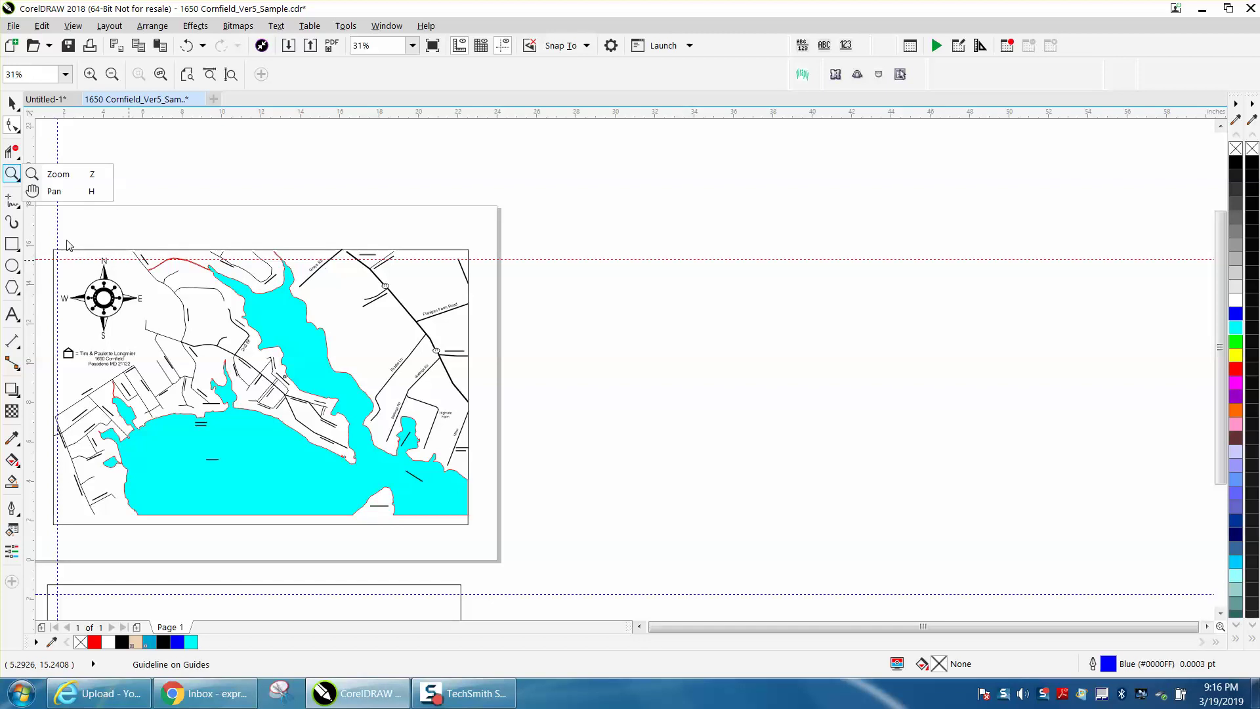
Step: Zoom in on the compass N and move the vertical guide to the map's left edge
left_click(56, 178)
left_click_drag(84, 253, 144, 277)
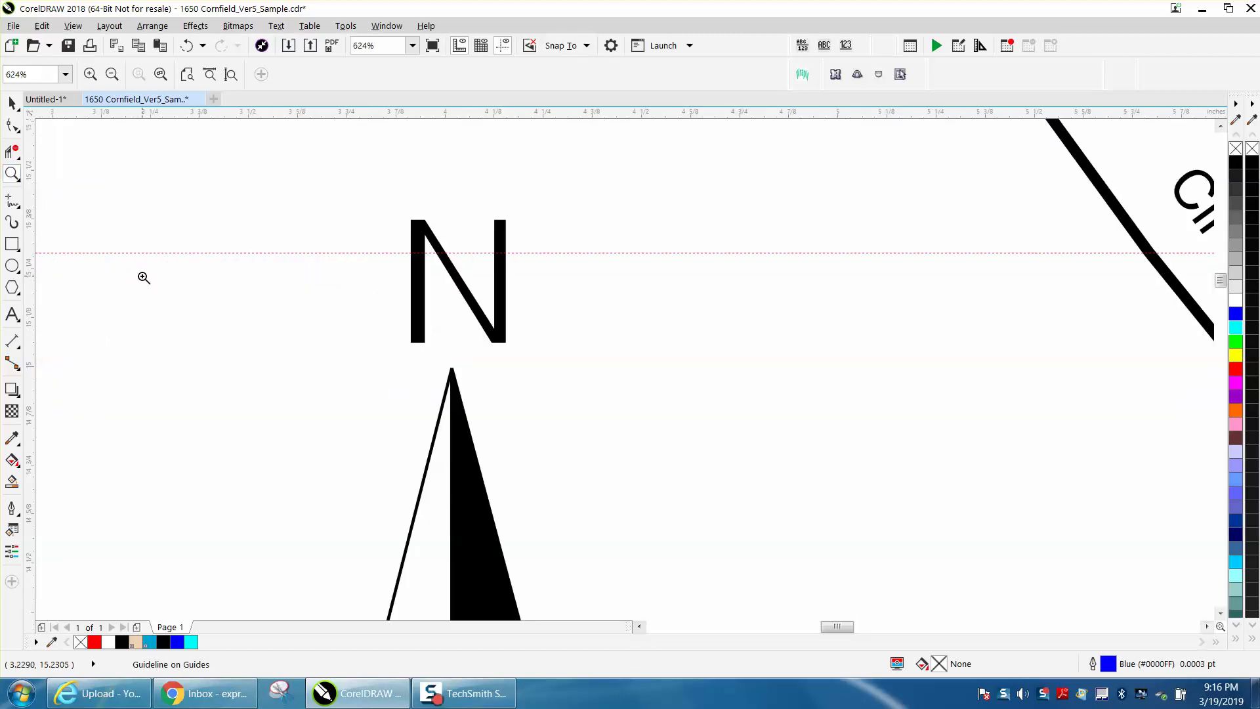
scroll(395, 256, "down", 1)
scroll(395, 255, "down", 1)
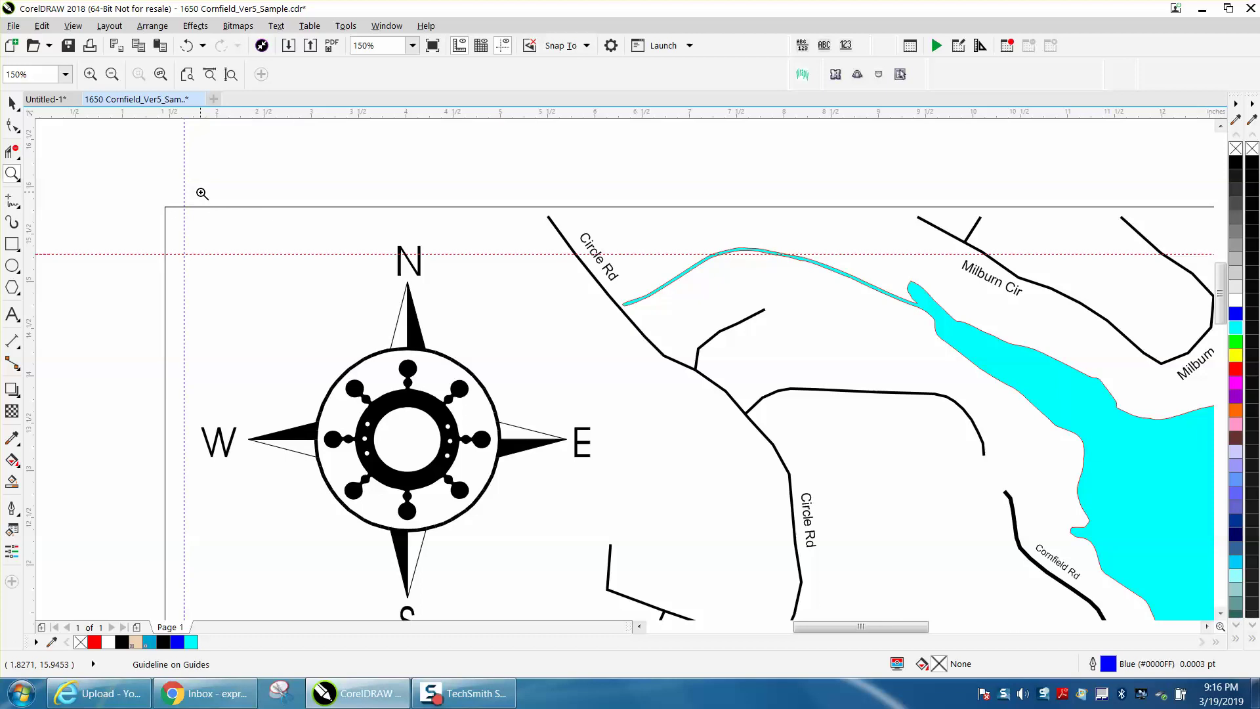
left_click(12, 103)
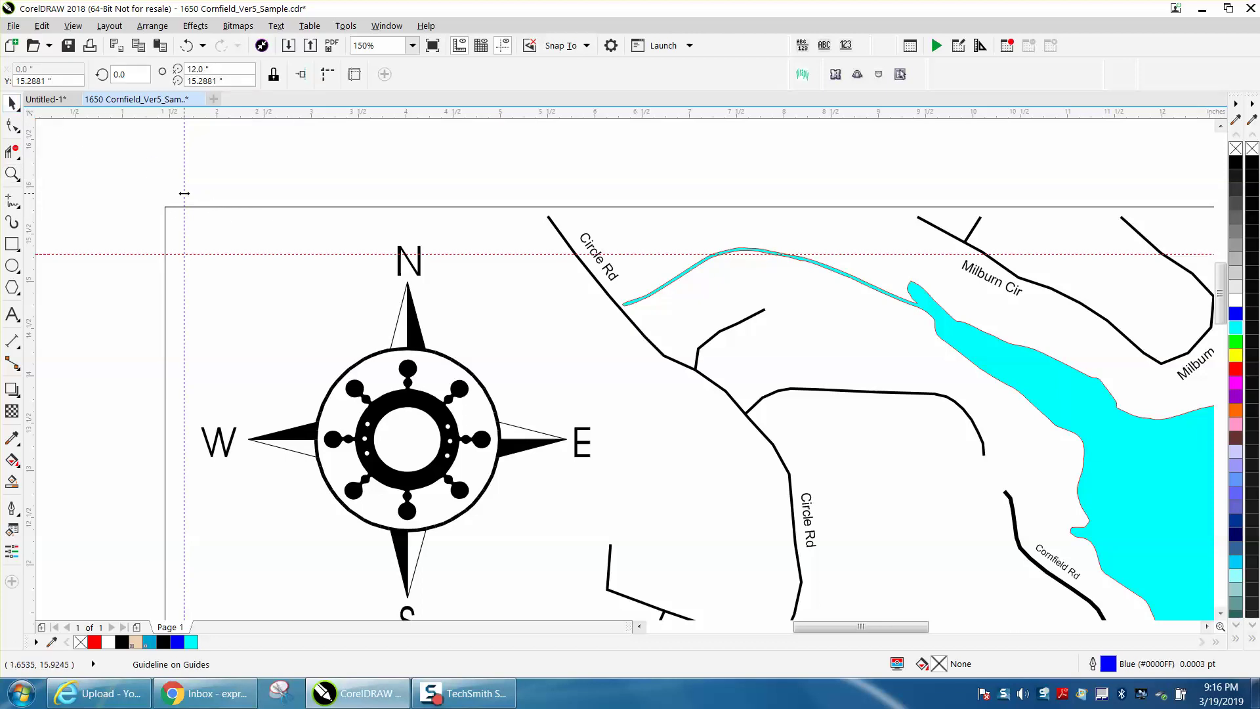
left_click_drag(184, 193, 164, 213)
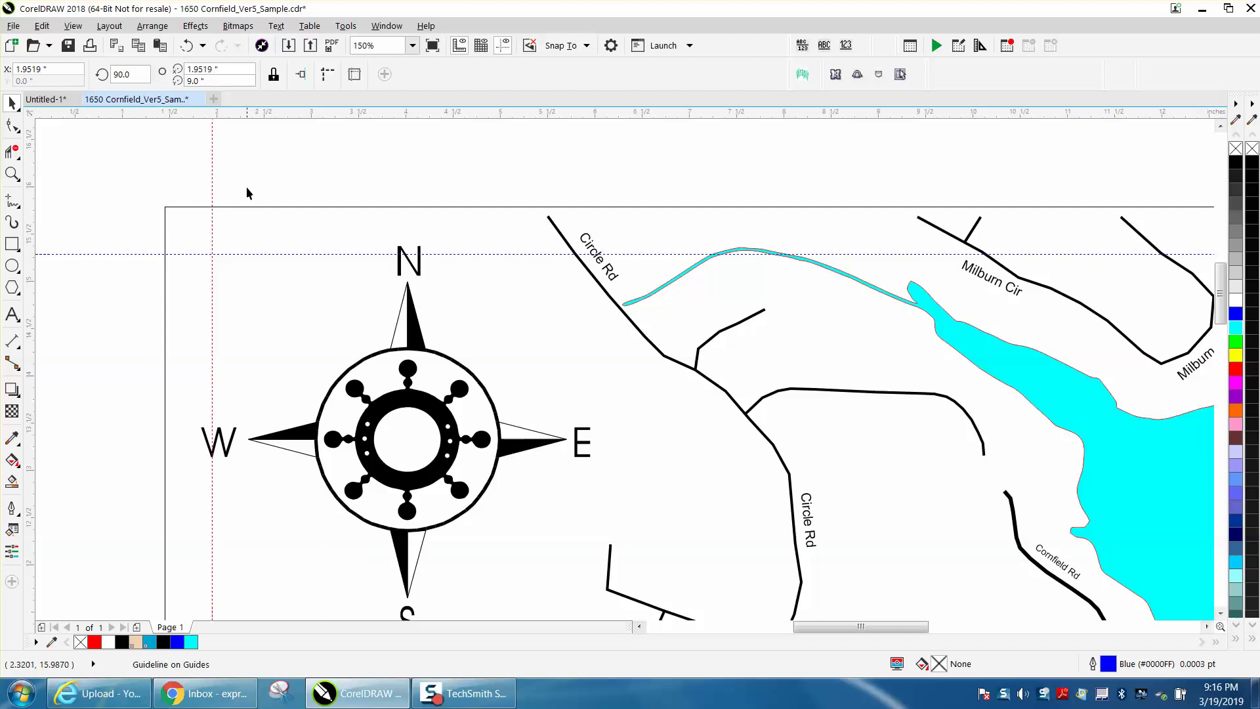
Step: Place a horizontal guide along the map's bottom edge and zoom in to verify alignment
scroll(246, 180, "down", 2)
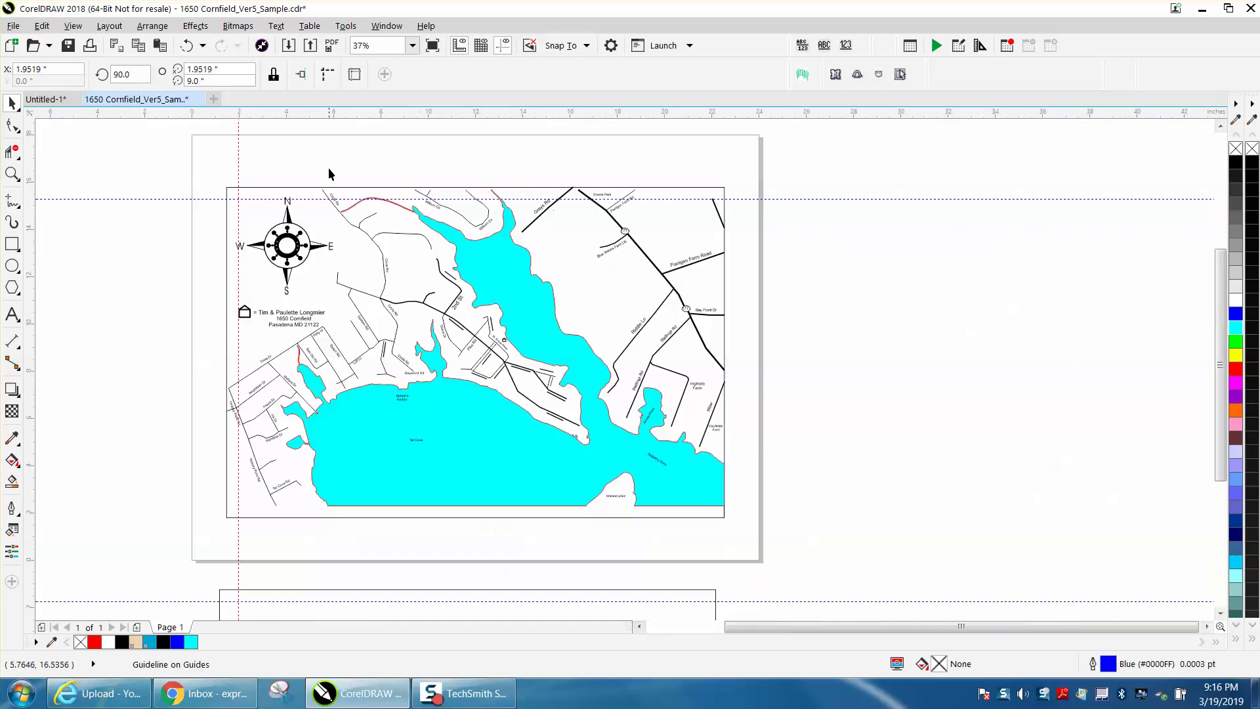
left_click(329, 170)
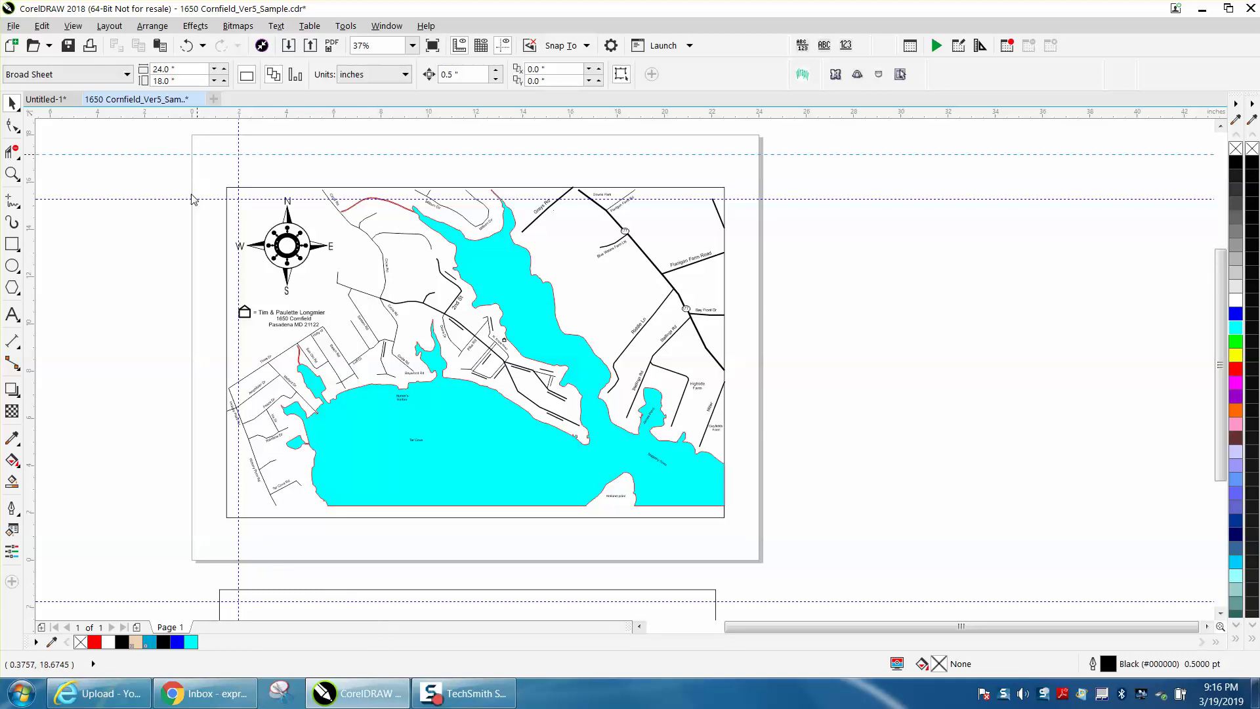
left_click_drag(192, 199, 223, 516)
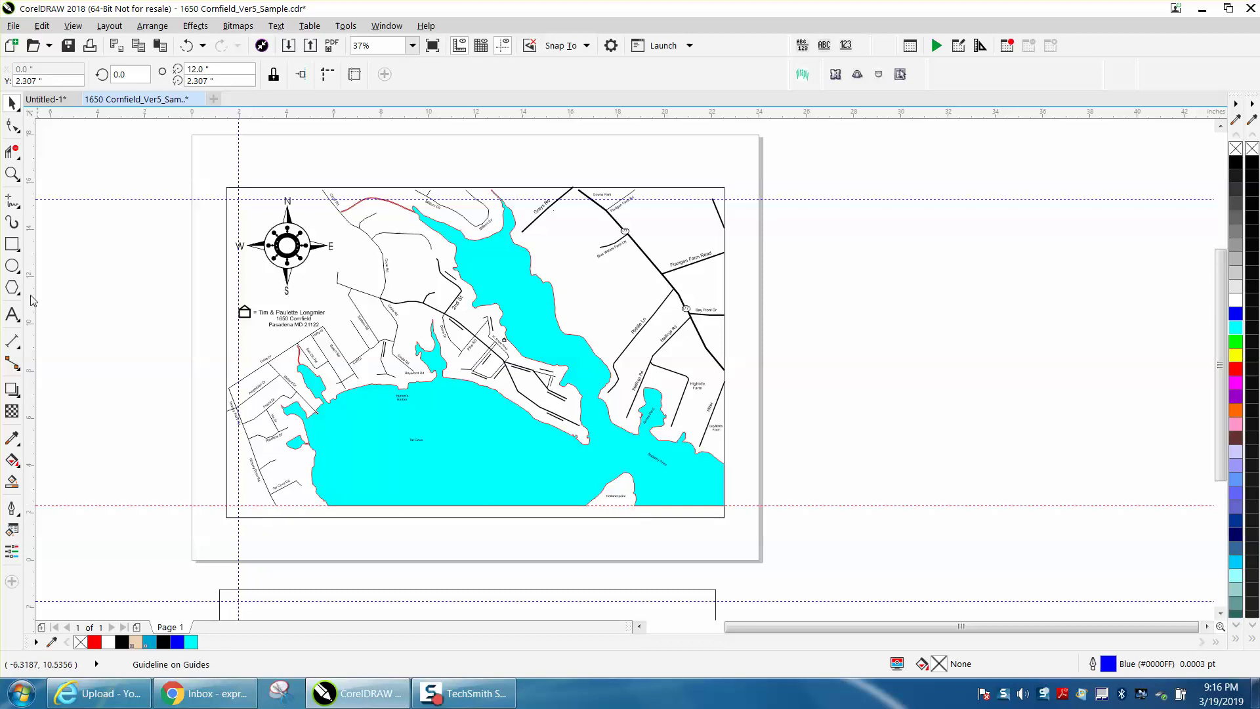
left_click(12, 173)
left_click_drag(299, 474, 813, 543)
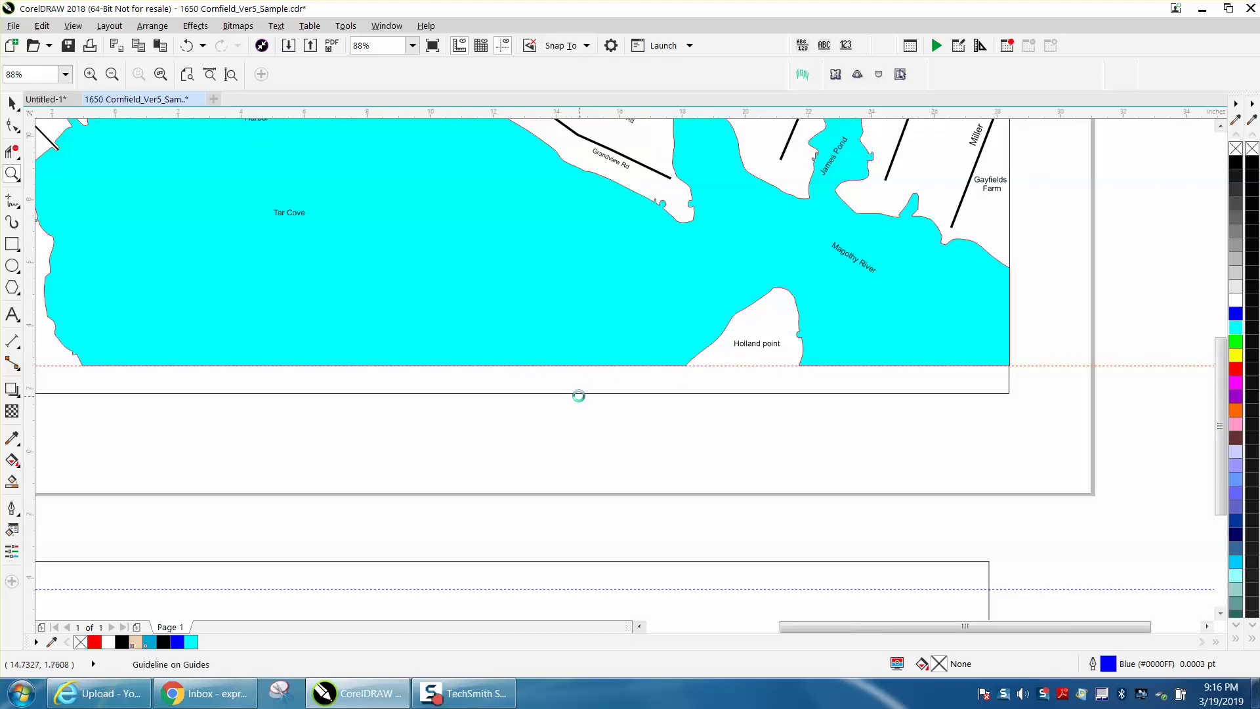
scroll(577, 396, "down", 5)
Step: Ungroup all of the map's objects via Arrange > Ungroup
left_click(11, 103)
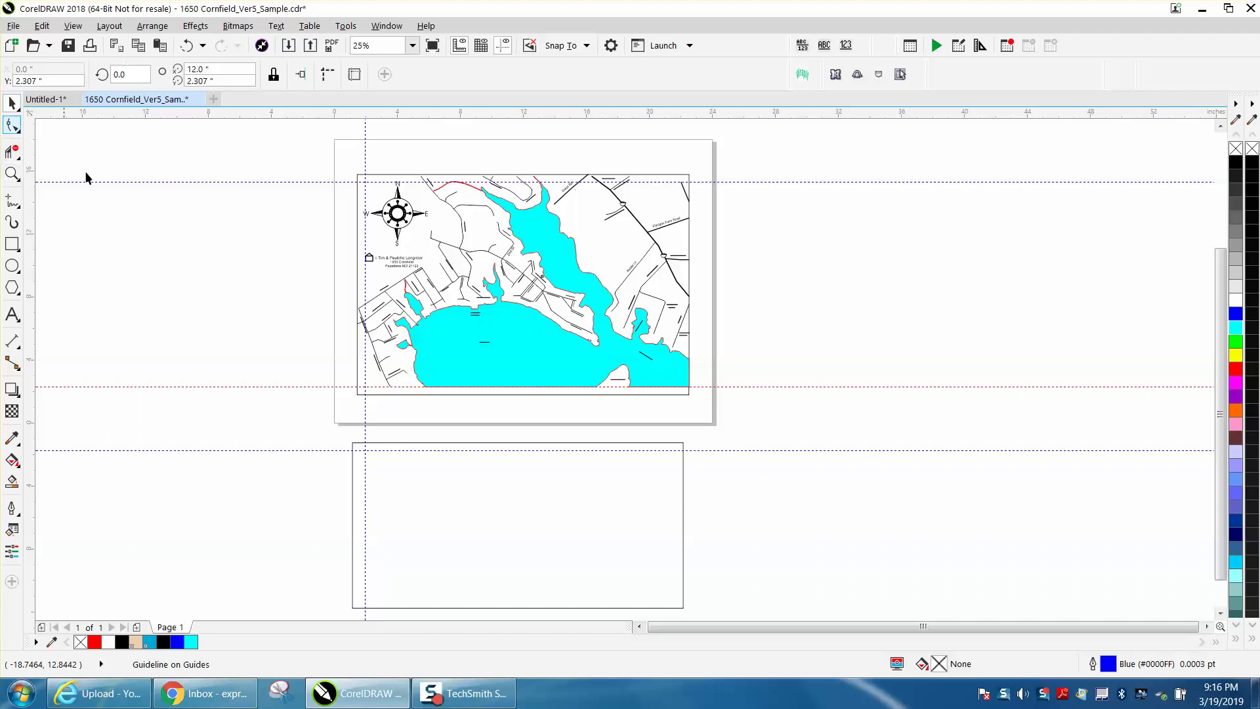
left_click(530, 333)
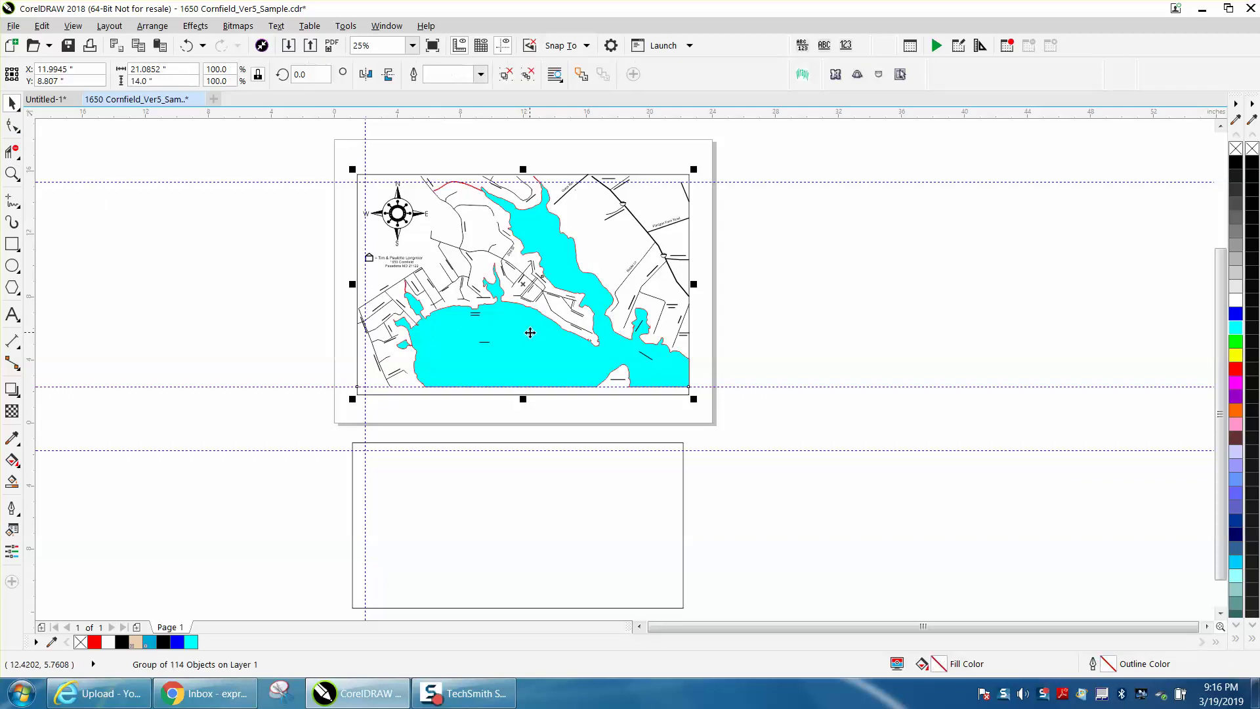
left_click(152, 25)
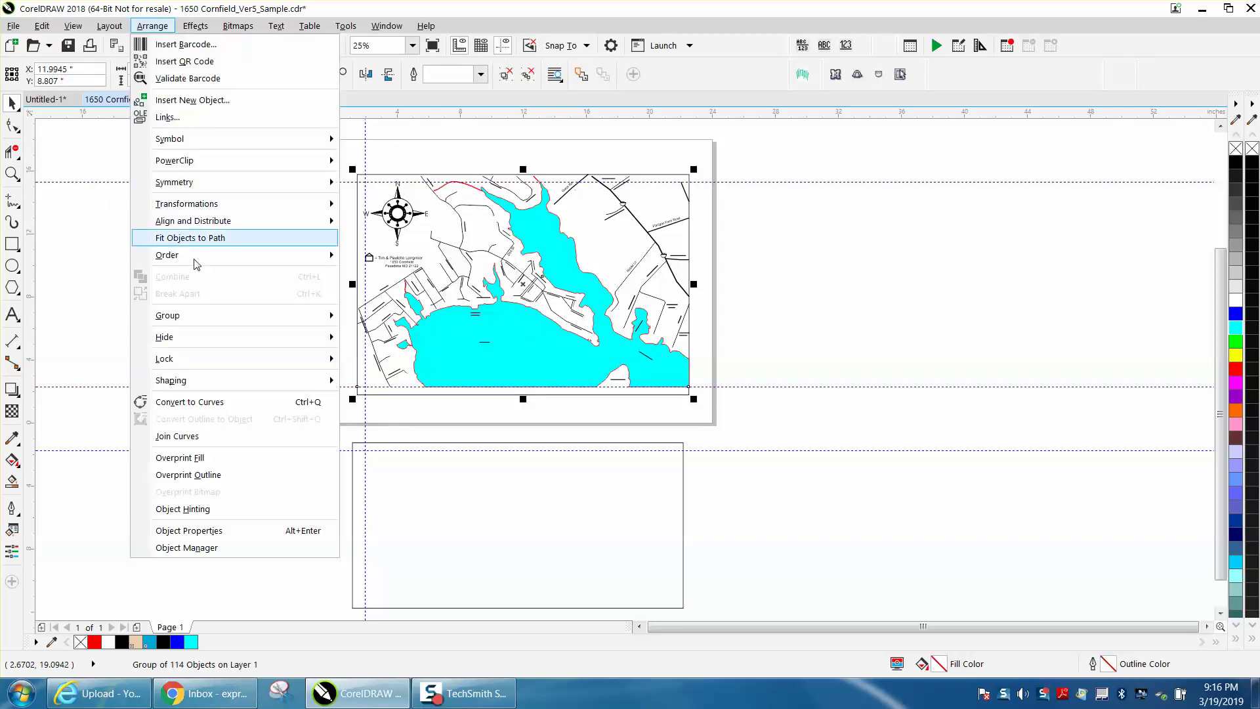
mouse_move(333, 318)
left_click(414, 332)
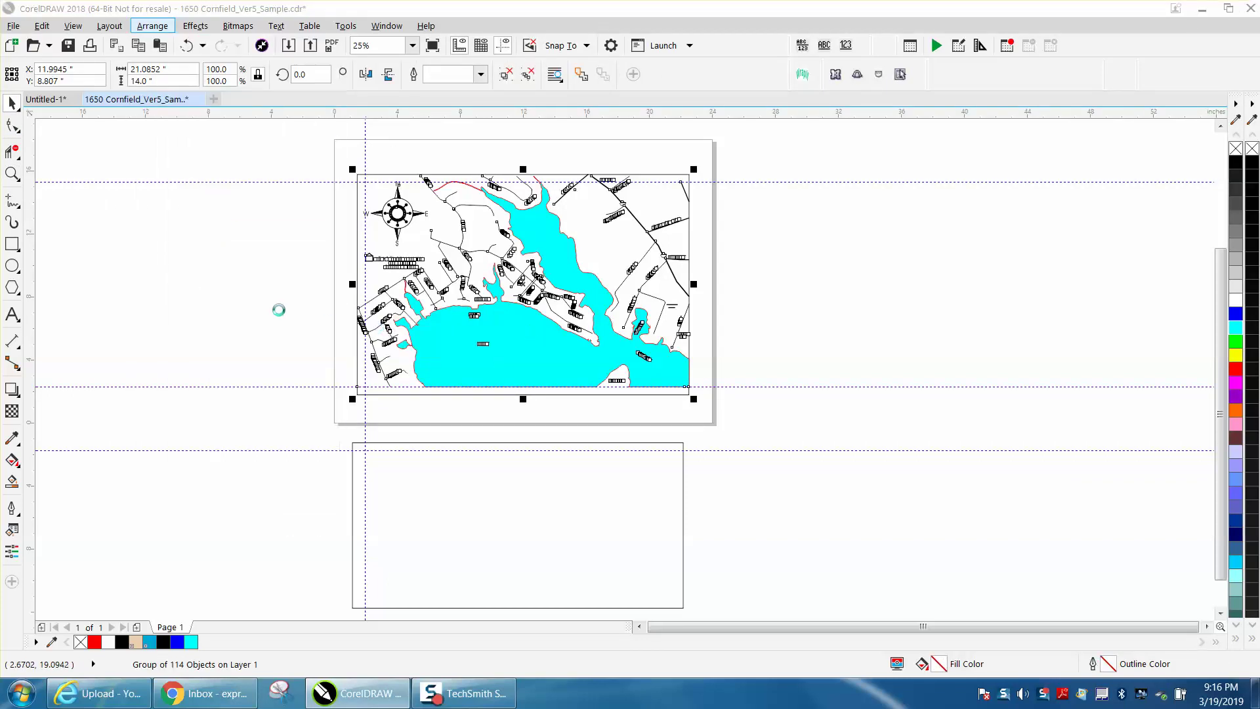
Step: Nudge the cyan lake right off the map and remove its fill, leaving the red outline
left_click(523, 353)
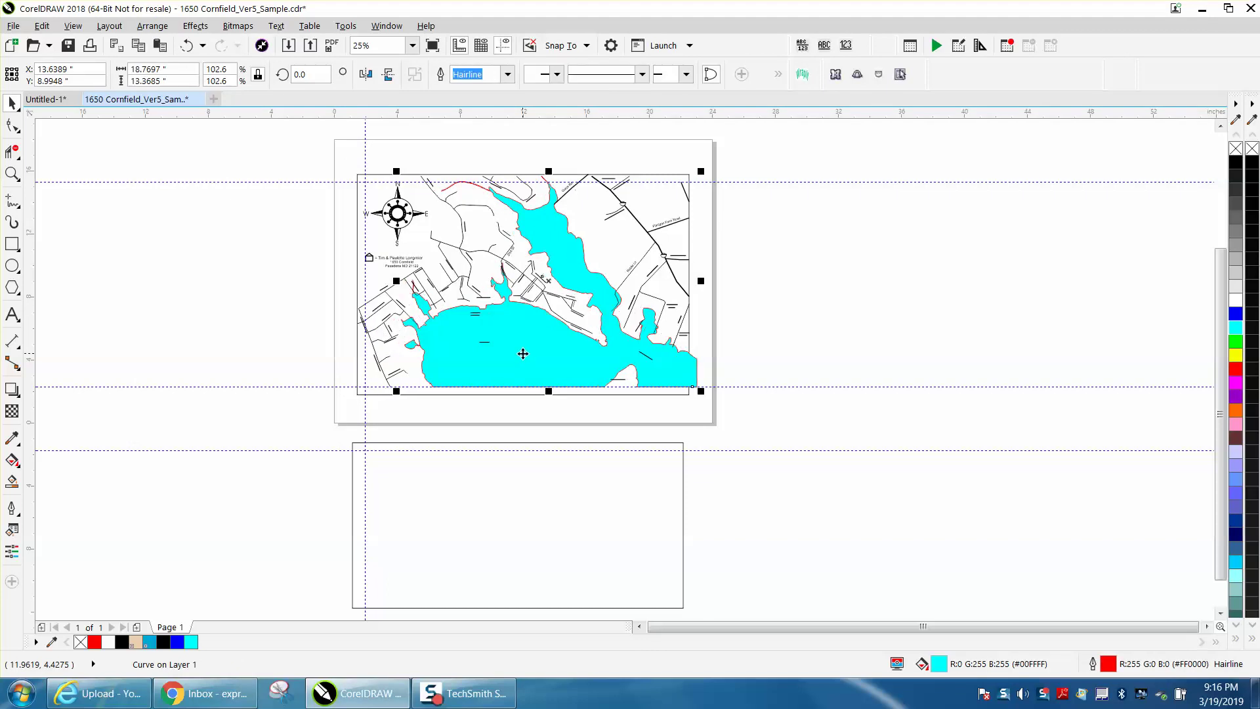
key("Right")
key("Right")
key("Right")
key("Right")
key("Right")
key("Right")
key("Right")
key("Right")
key("Right")
key("Right")
key("Right")
key("Right")
key("Right")
key("Right")
key("Right")
key("Right")
key("Right")
key("Right")
key("Right")
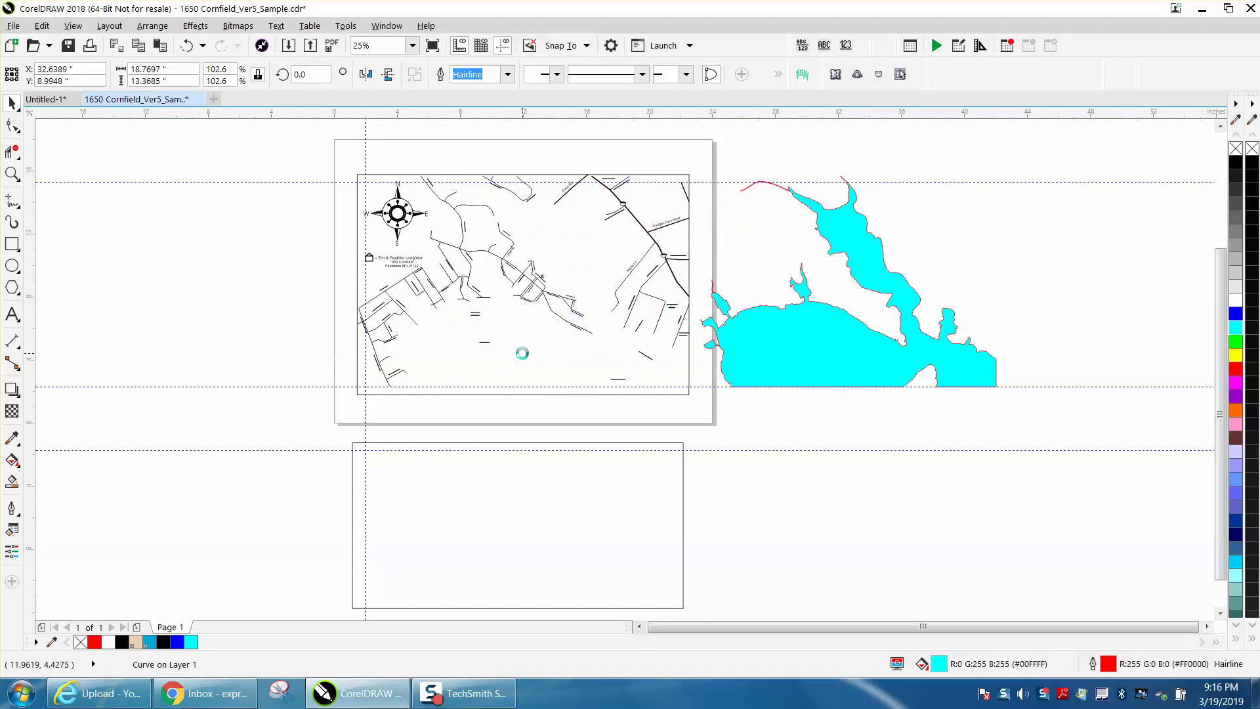
key("Right")
key("Right")
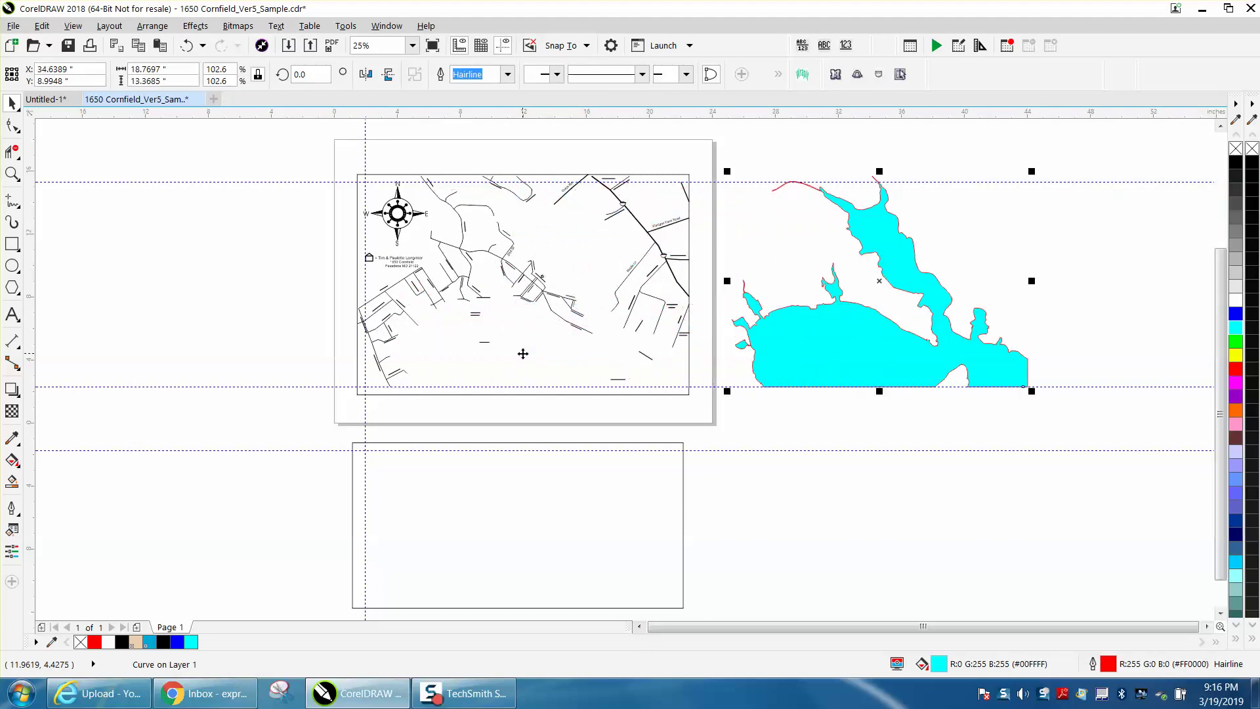
left_click(1235, 150)
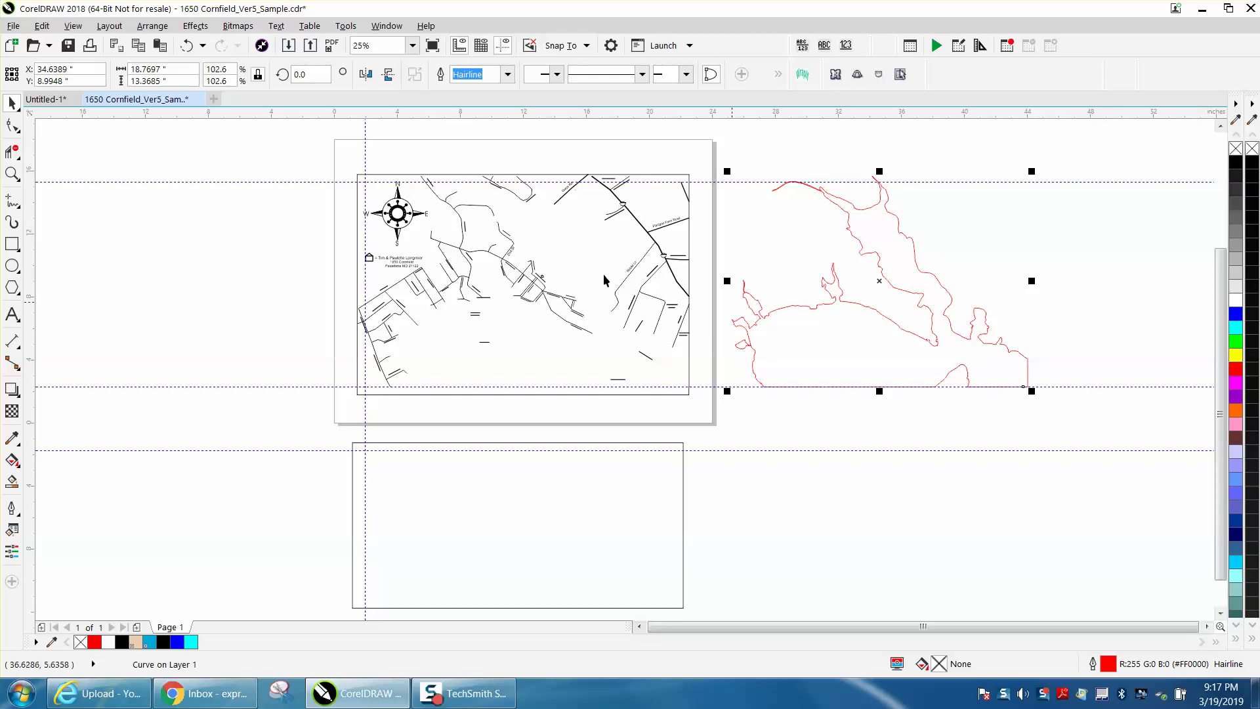
left_click(12, 174)
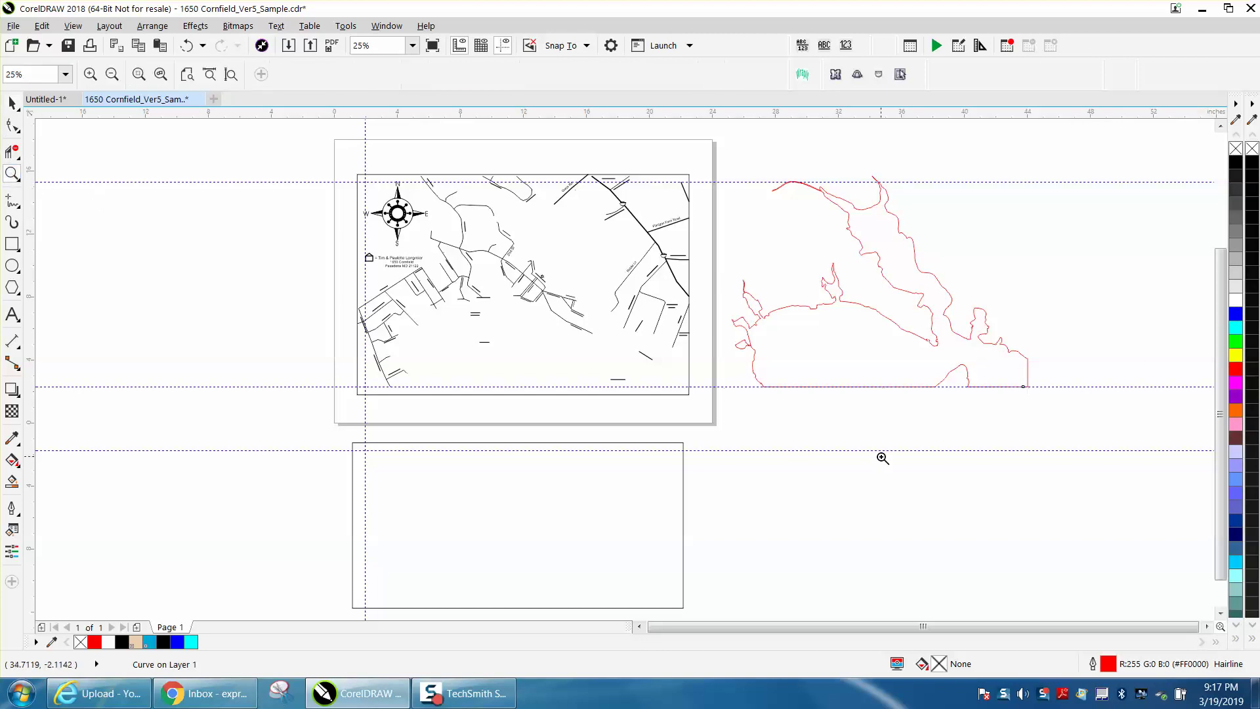
Step: Marquee-zoom onto the lake outline's narrow tip and display its nodes with the Shape tool
left_click_drag(916, 332, 953, 356)
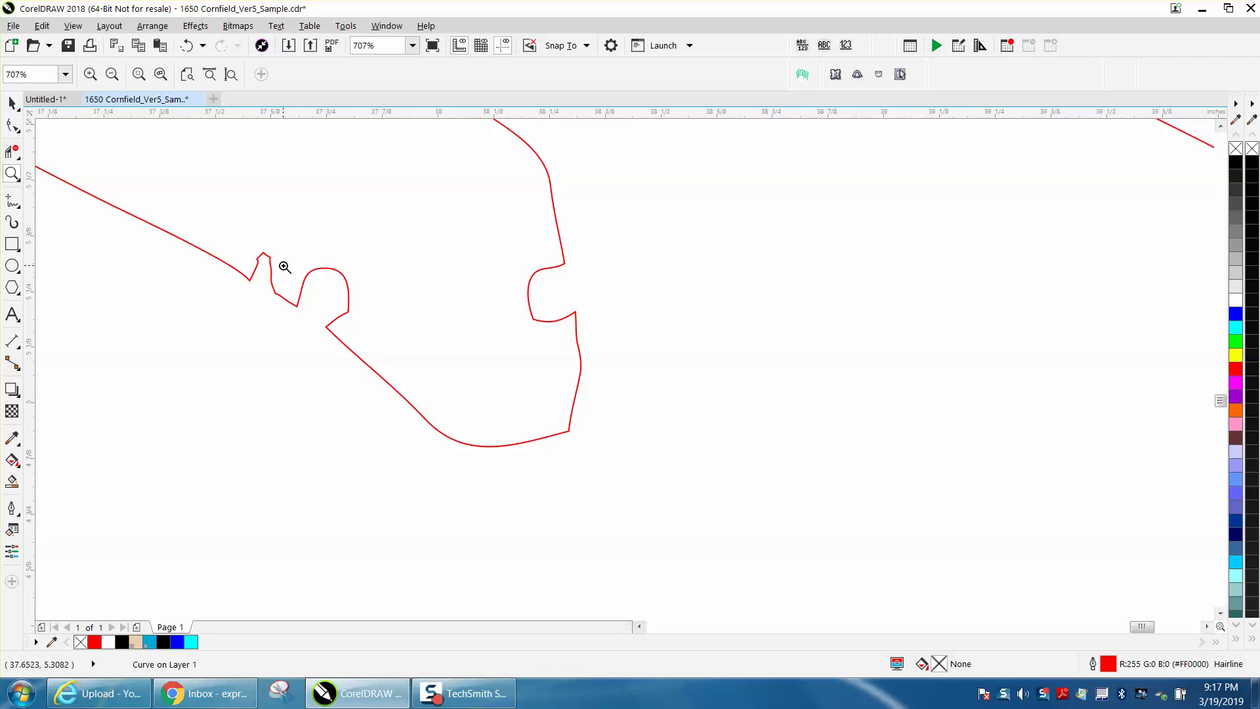
scroll(337, 288, "down", 2)
scroll(337, 289, "down", 6)
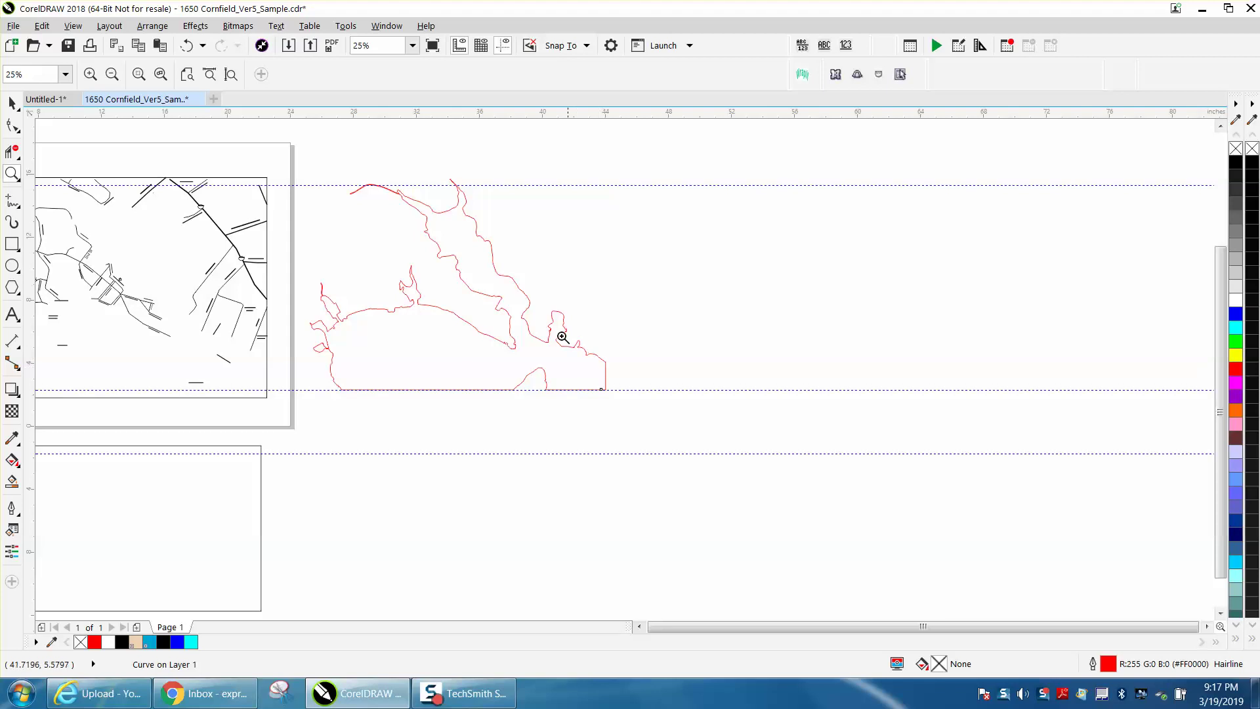
scroll(570, 342, "up", 6)
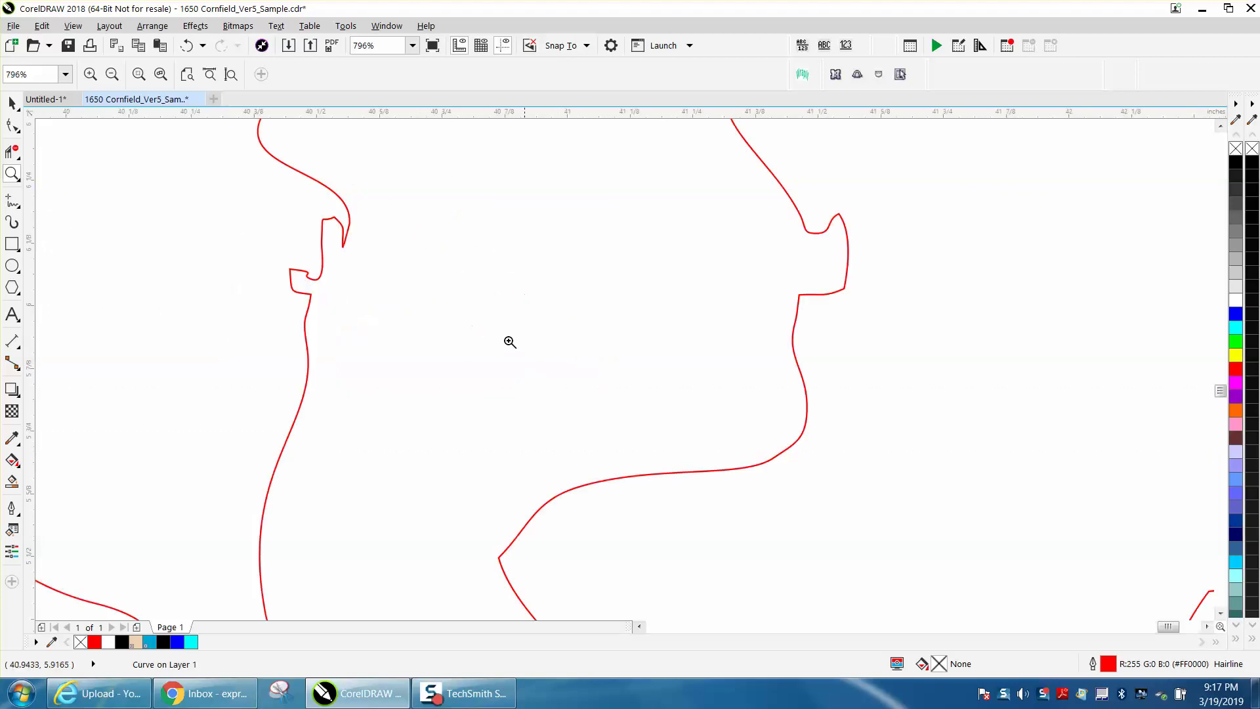
left_click_drag(332, 223, 385, 259)
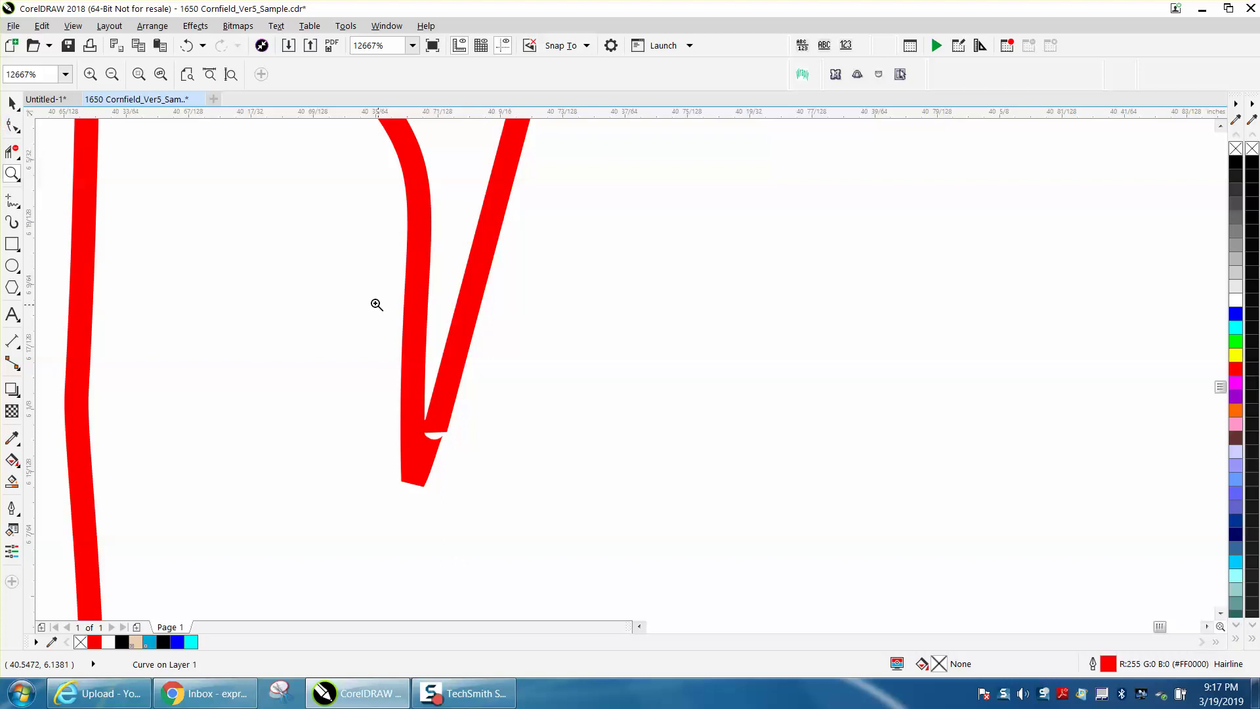
left_click(12, 125)
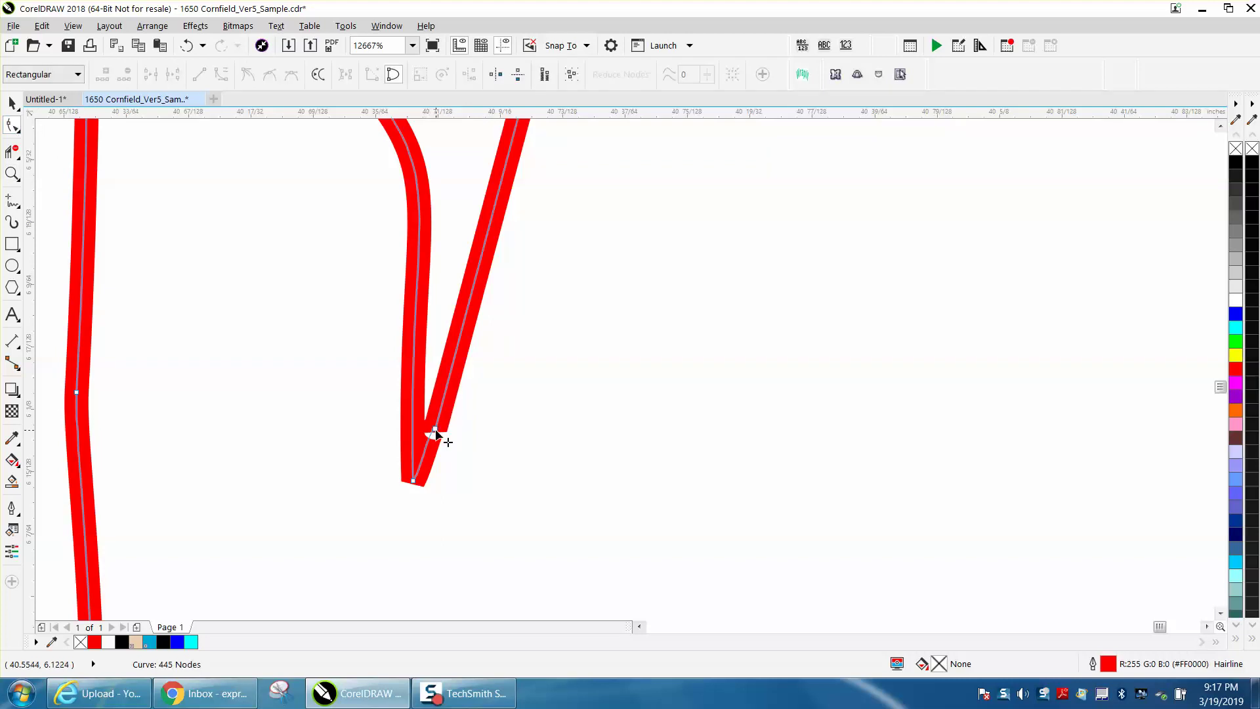
Step: Soften the narrow tip's V by pulling its node handle and rounding the bottom
left_click_drag(436, 431, 432, 449)
left_click(414, 481)
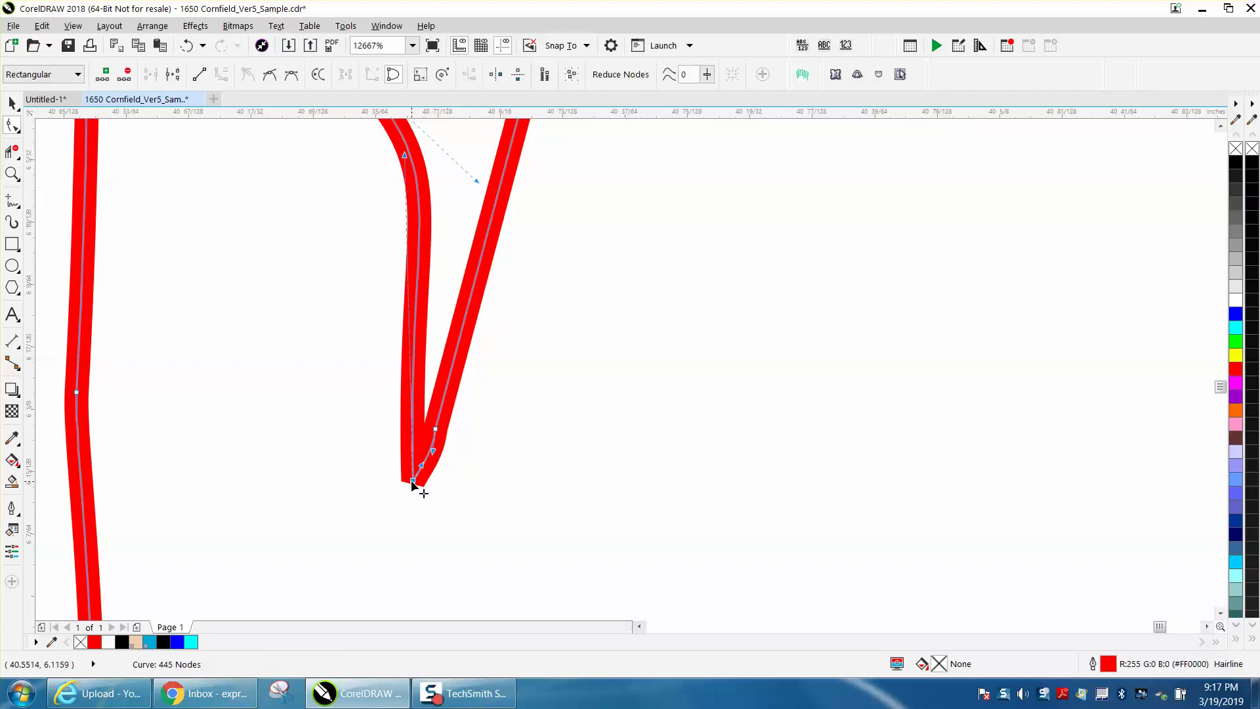
mouse_move(404, 157)
left_mouse_down()
mouse_move(377, 191)
mouse_move(363, 497)
mouse_move(336, 479)
left_mouse_up()
mouse_move(421, 465)
left_mouse_down()
mouse_move(435, 483)
mouse_move(428, 475)
left_mouse_up()
scroll(474, 471, "down", 2)
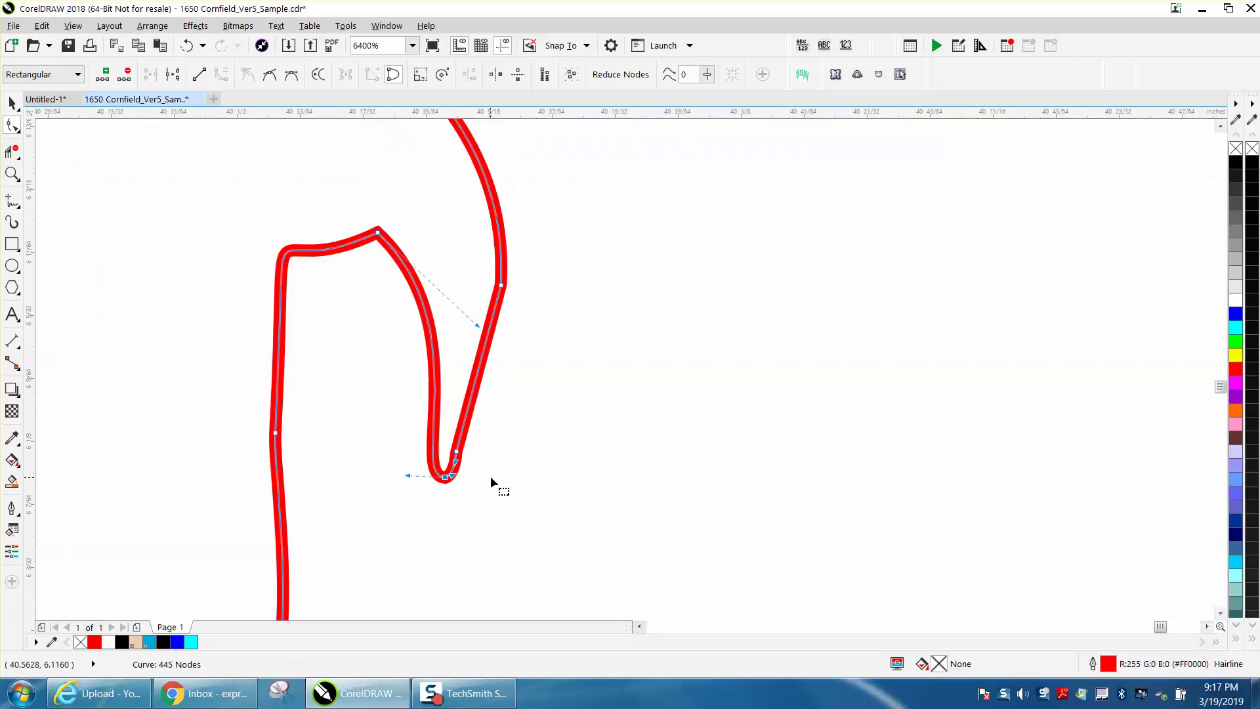
Step: Smooth the top bend and the kink below it by reshaping segments and deleting a node
left_click_drag(375, 231, 300, 208)
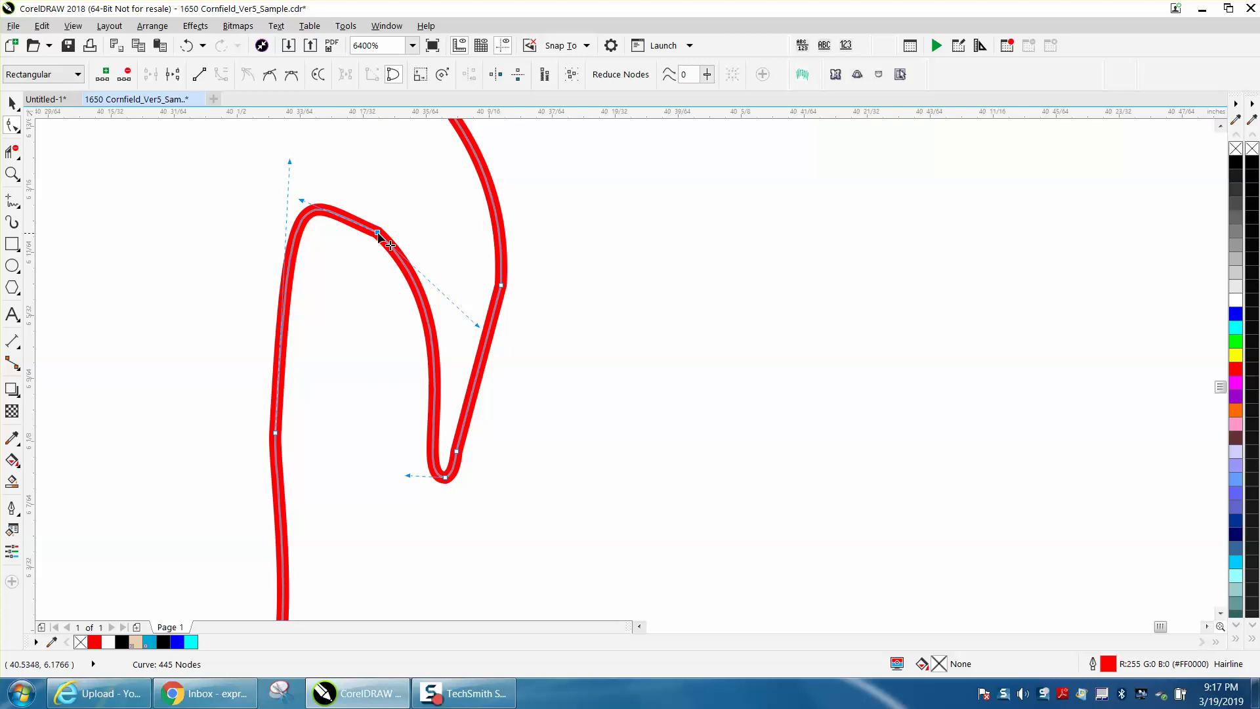
key("Delete")
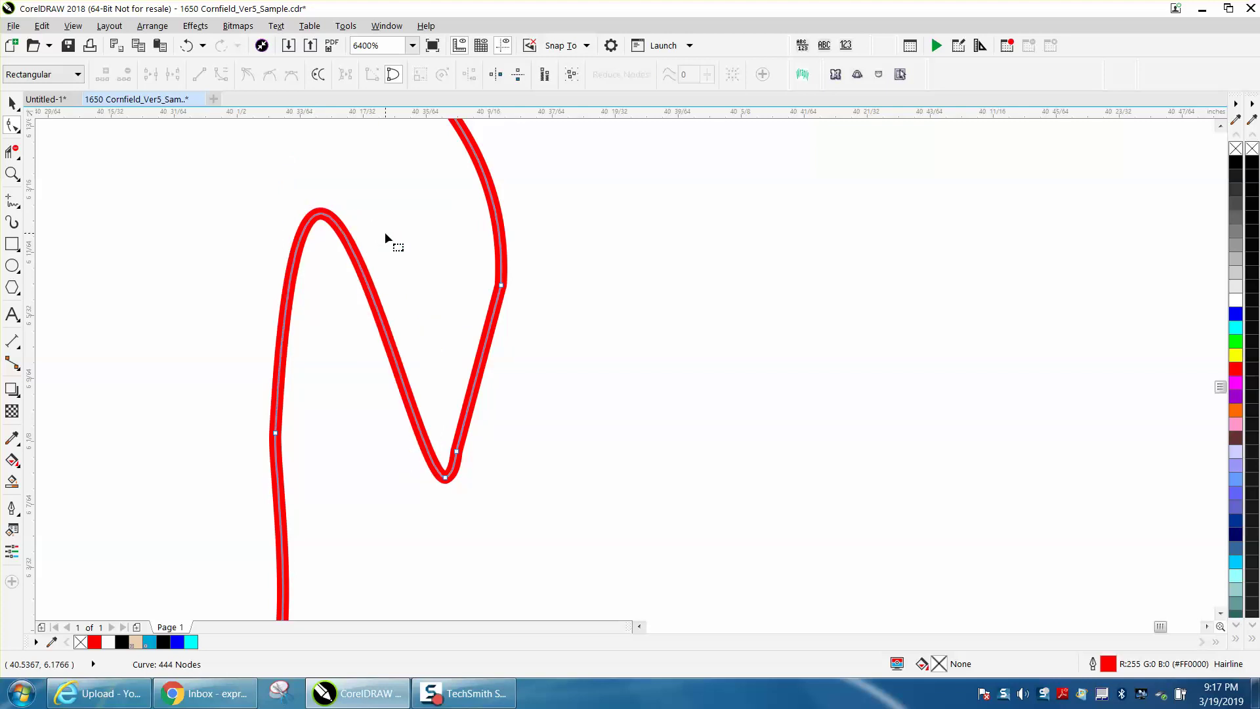
scroll(385, 235, "down", 1)
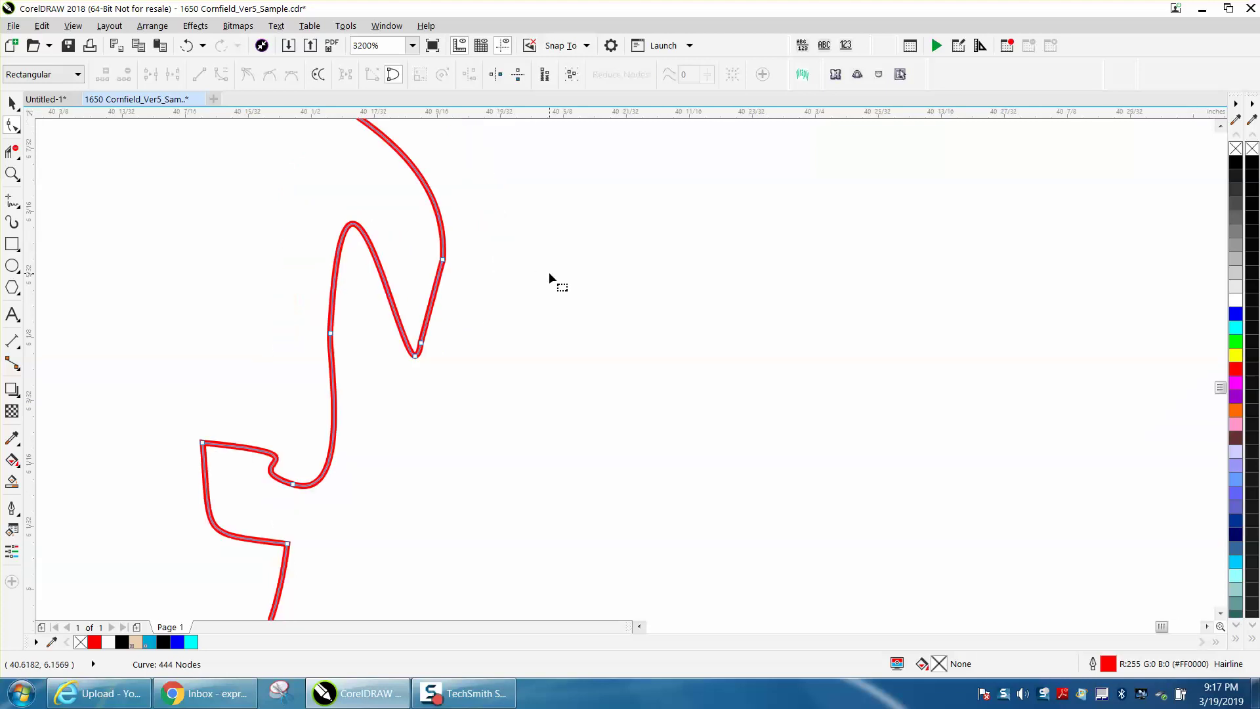
left_click(294, 485)
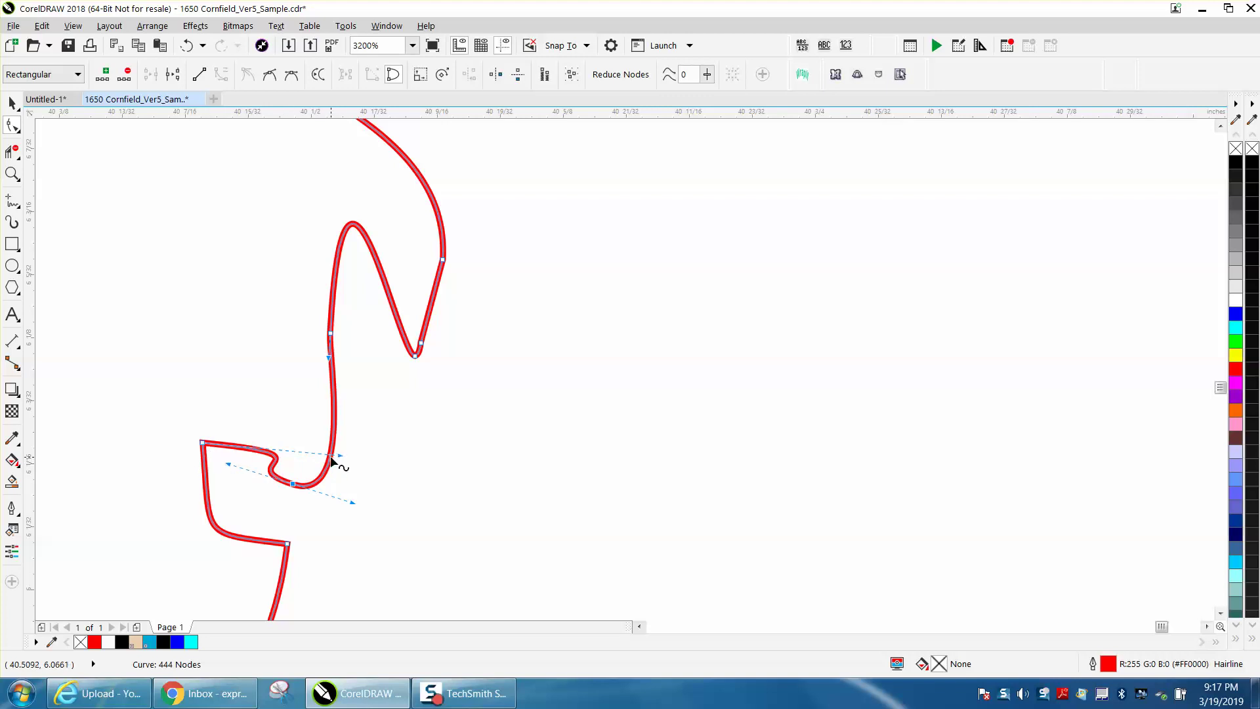
left_click_drag(338, 456, 223, 363)
scroll(258, 456, "down", 1)
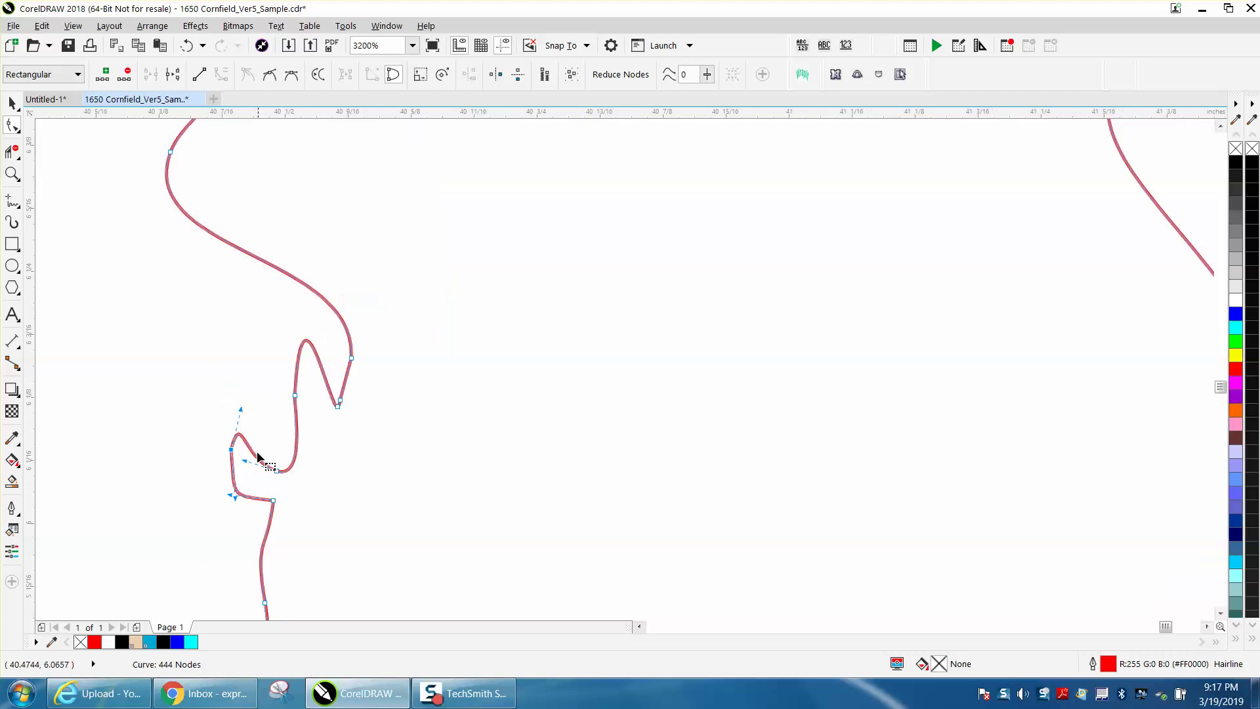
left_click_drag(235, 497, 221, 508)
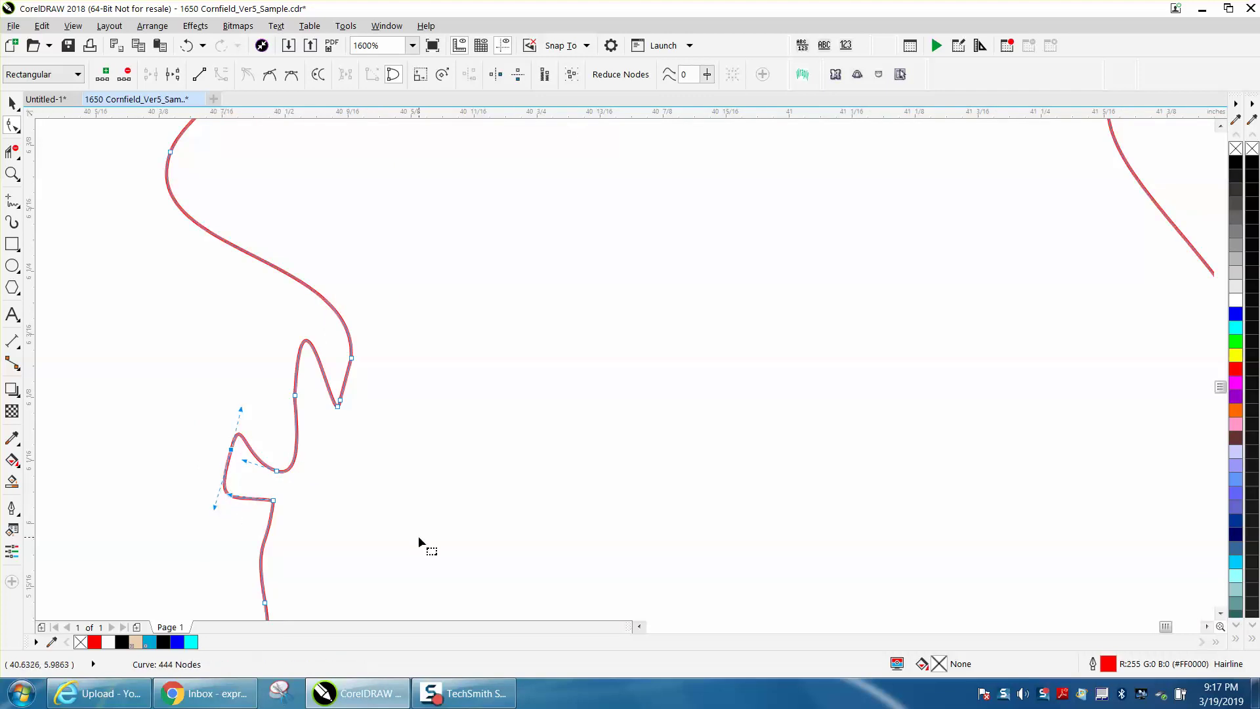
scroll(417, 531, "down", 2)
scroll(624, 533, "down", 1)
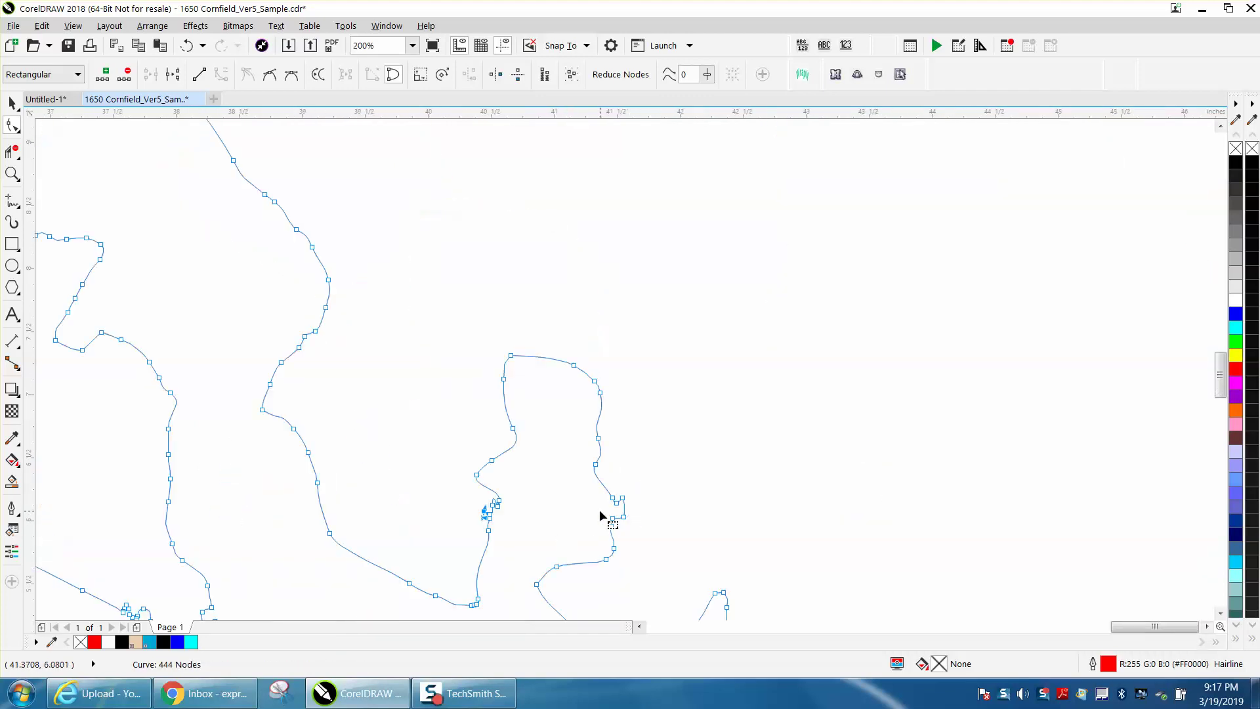
scroll(559, 512, "down", 1)
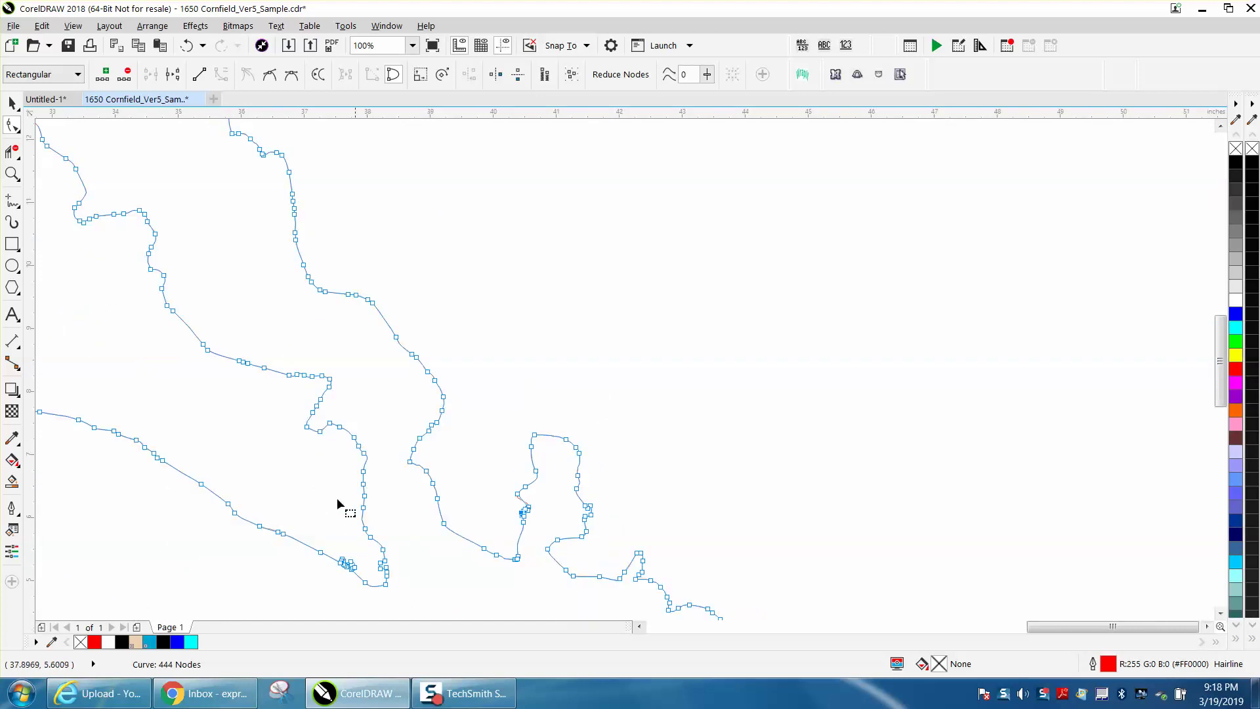
Step: Zoom onto the lower curve and simplify the rounded inlet, deleting nodes and widening its curve
left_click(12, 174)
left_click_drag(313, 513, 473, 612)
left_click_drag(343, 346, 693, 511)
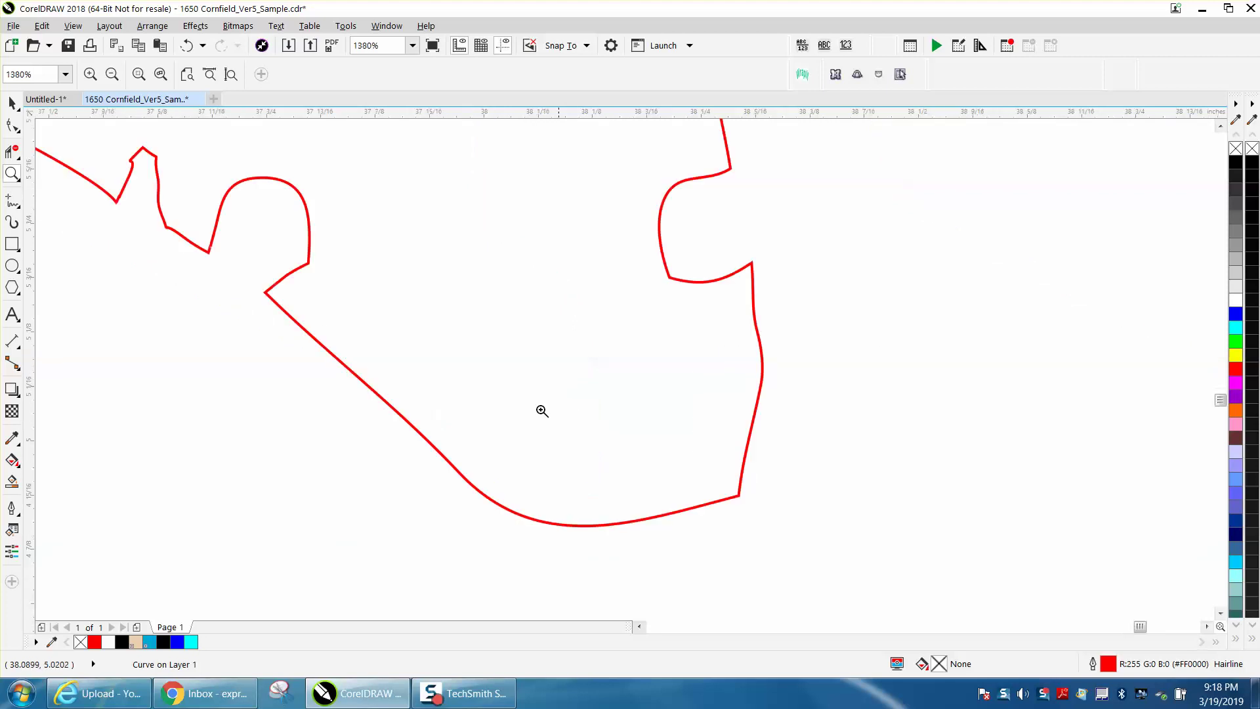
left_click(13, 126)
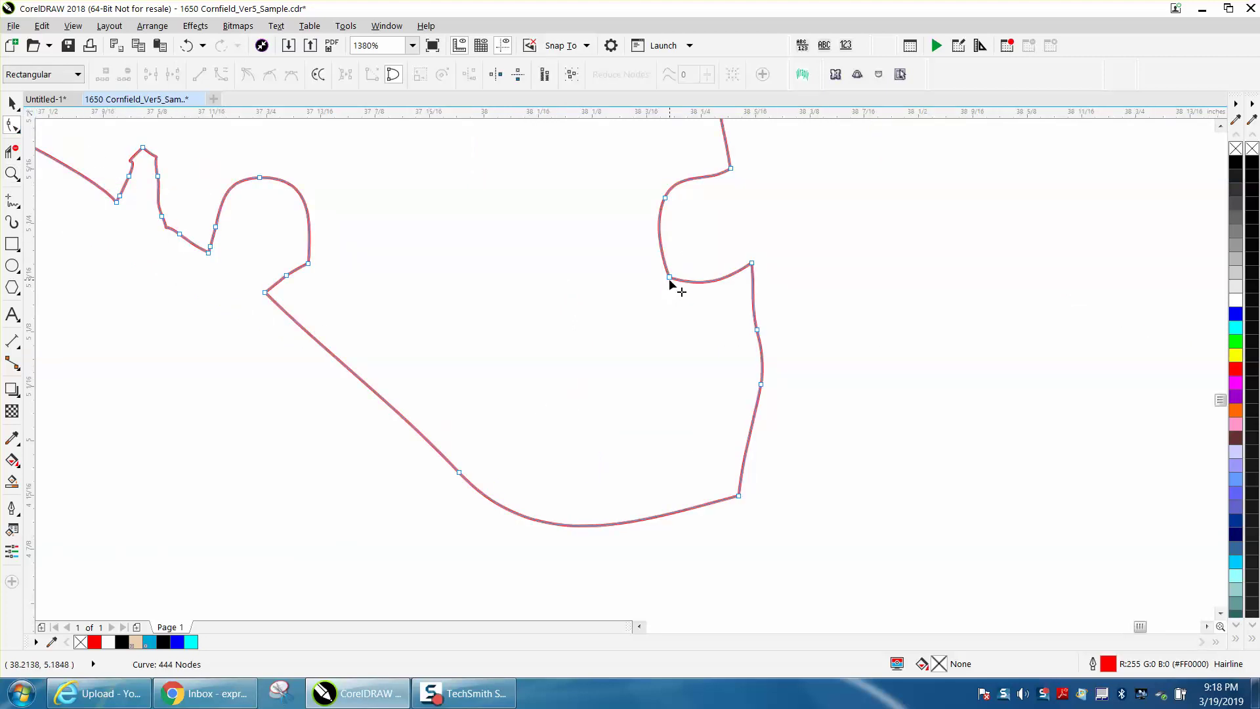
left_click_drag(652, 185, 694, 305)
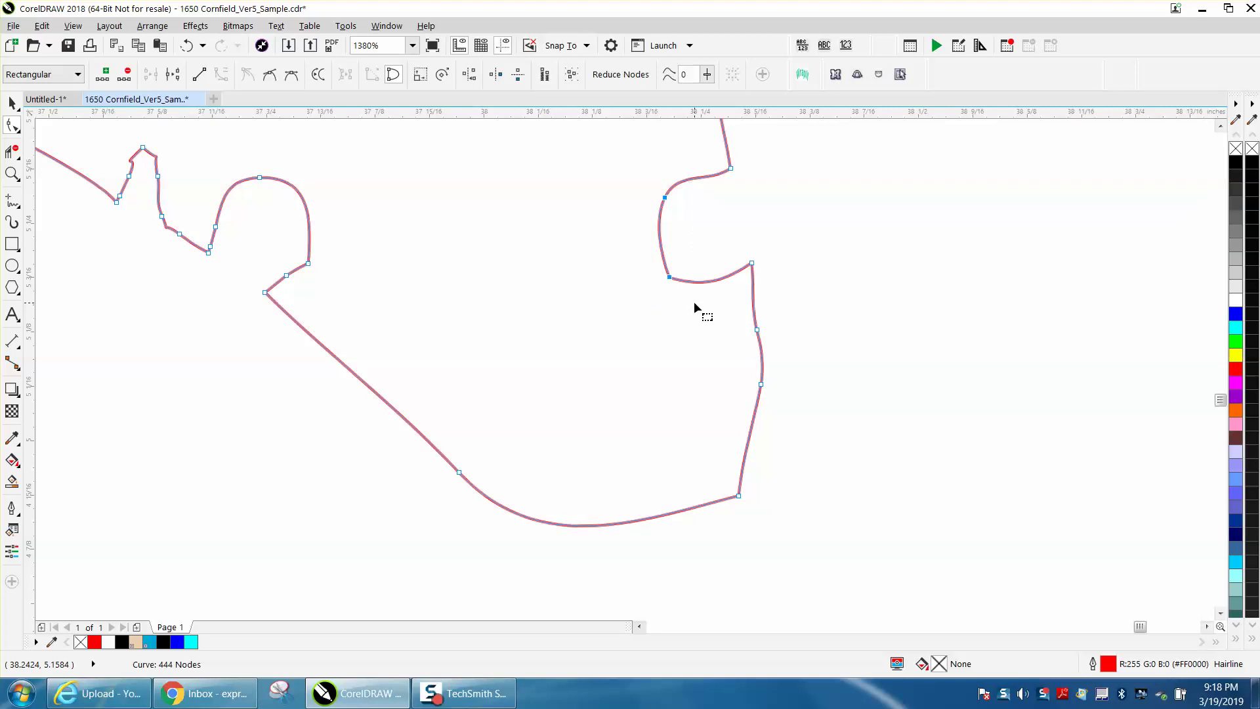
key("Delete")
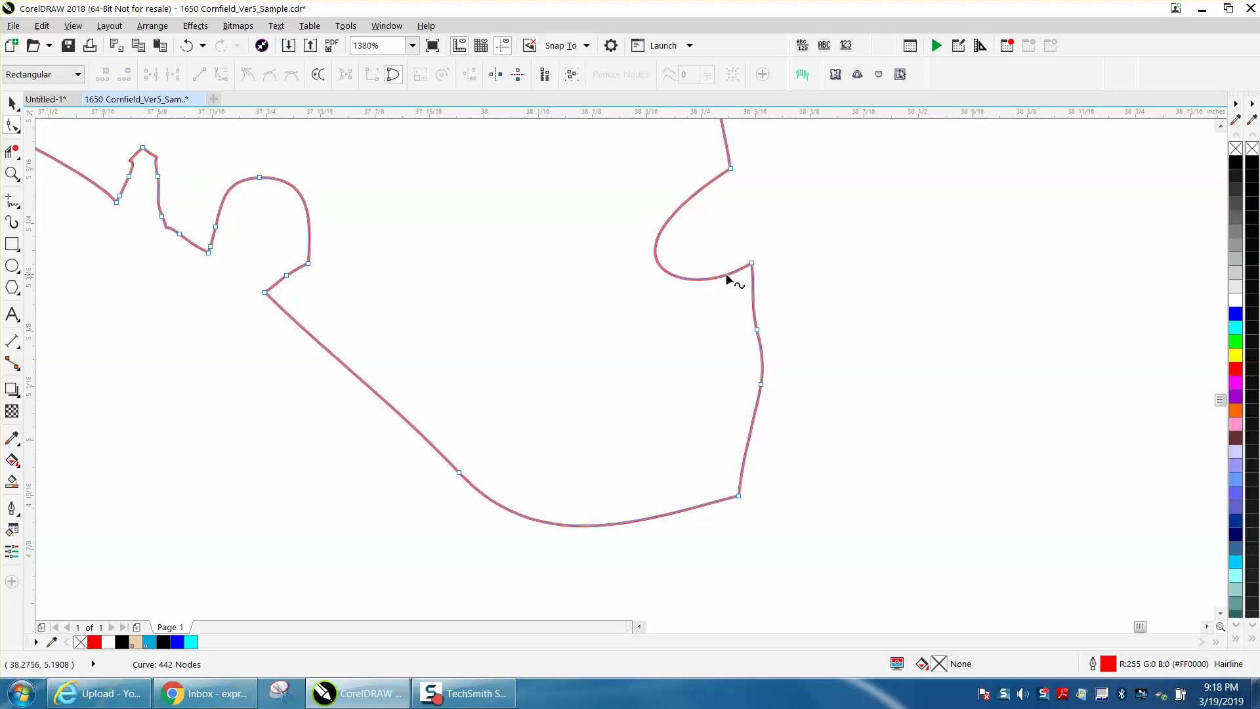
left_click(751, 263)
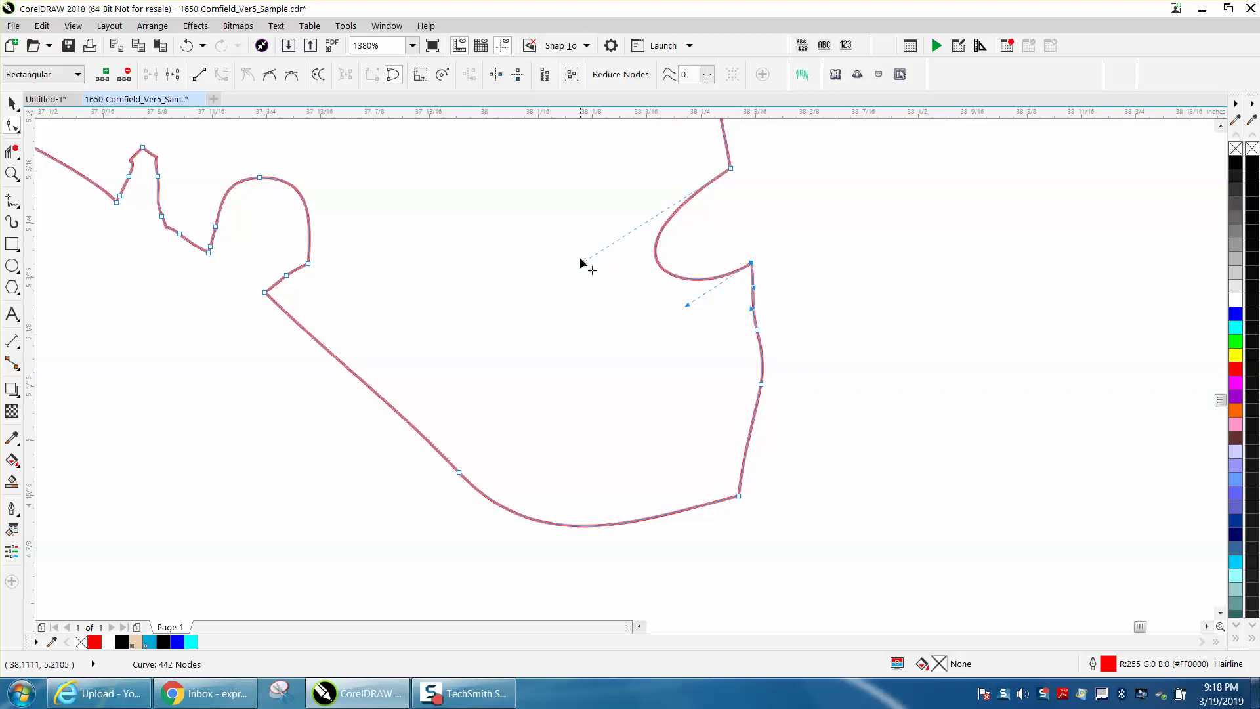
left_click_drag(581, 259, 522, 155)
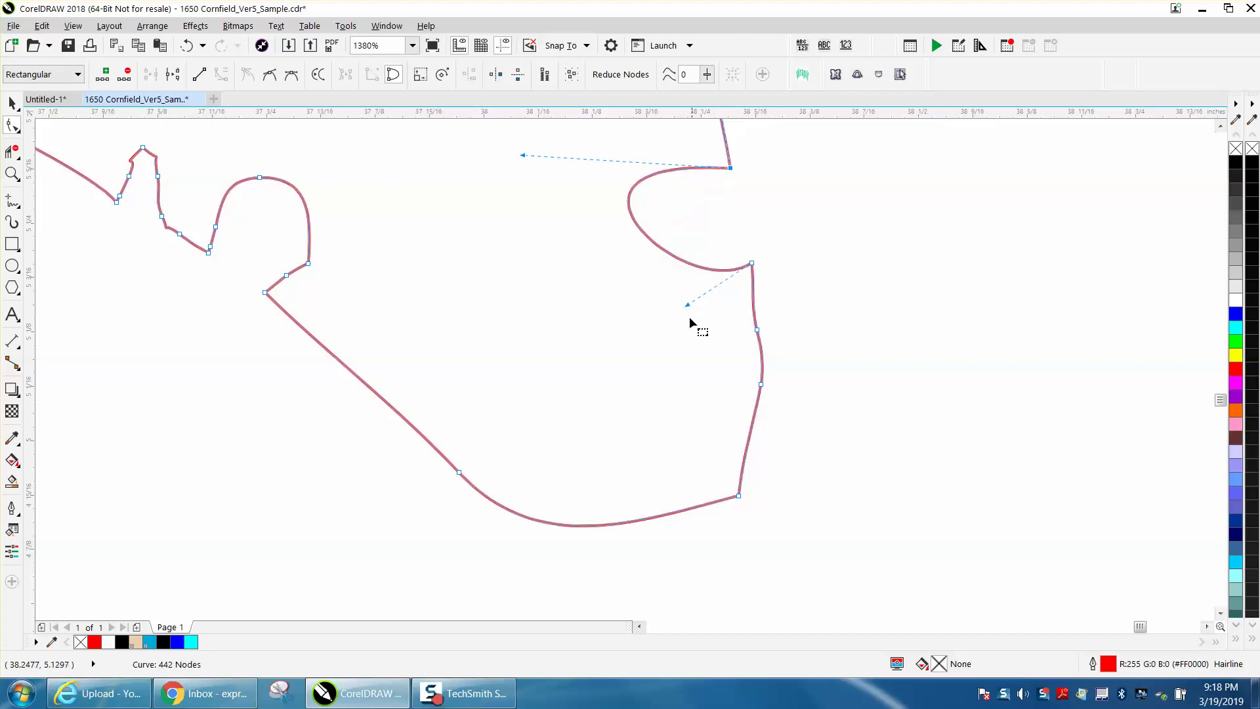
left_click_drag(687, 307, 681, 360)
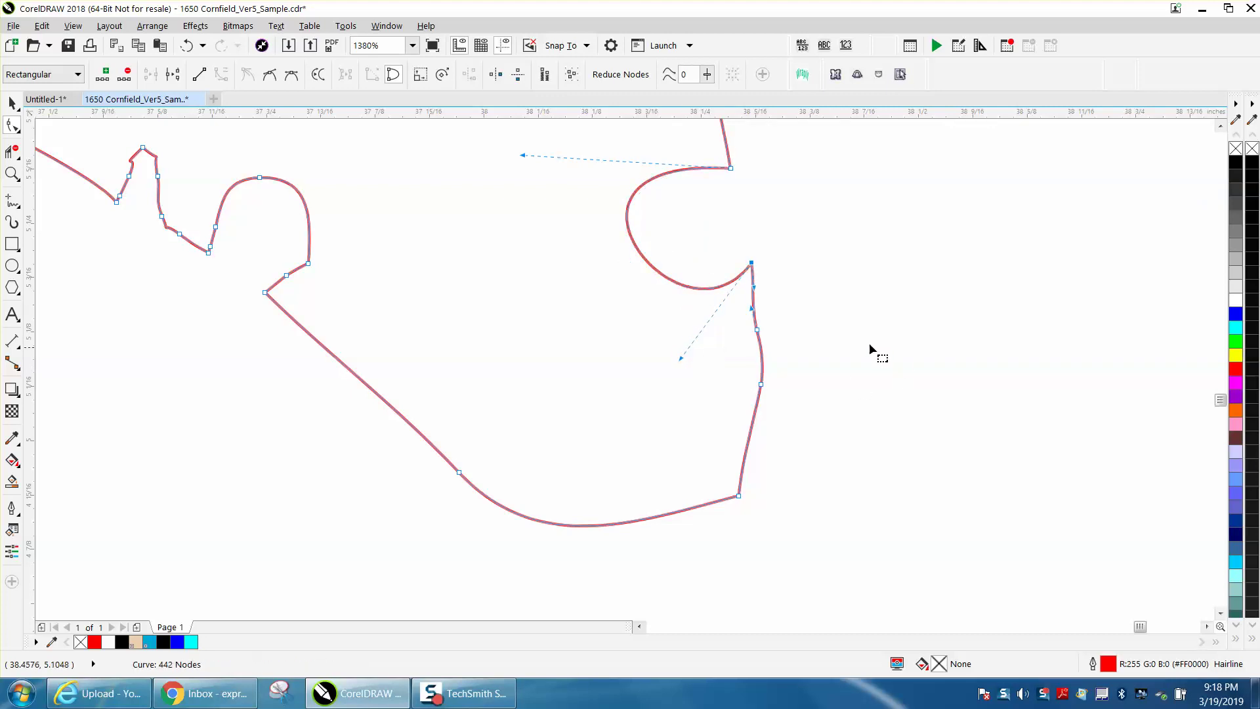
key("Delete")
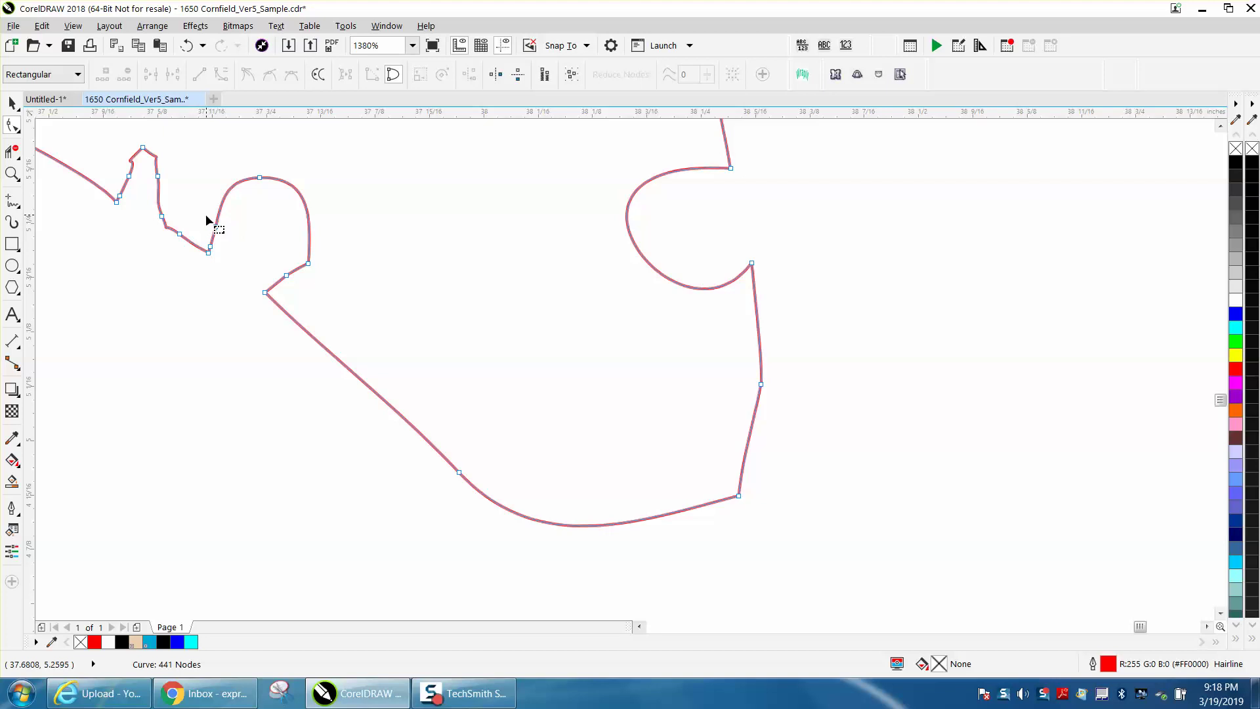
Step: Delete the lobe's extra nodes and drag handles and segments to round it into a bulge
left_click_drag(206, 220, 371, 235)
key("Delete")
left_click_drag(276, 250, 328, 281)
key("Delete")
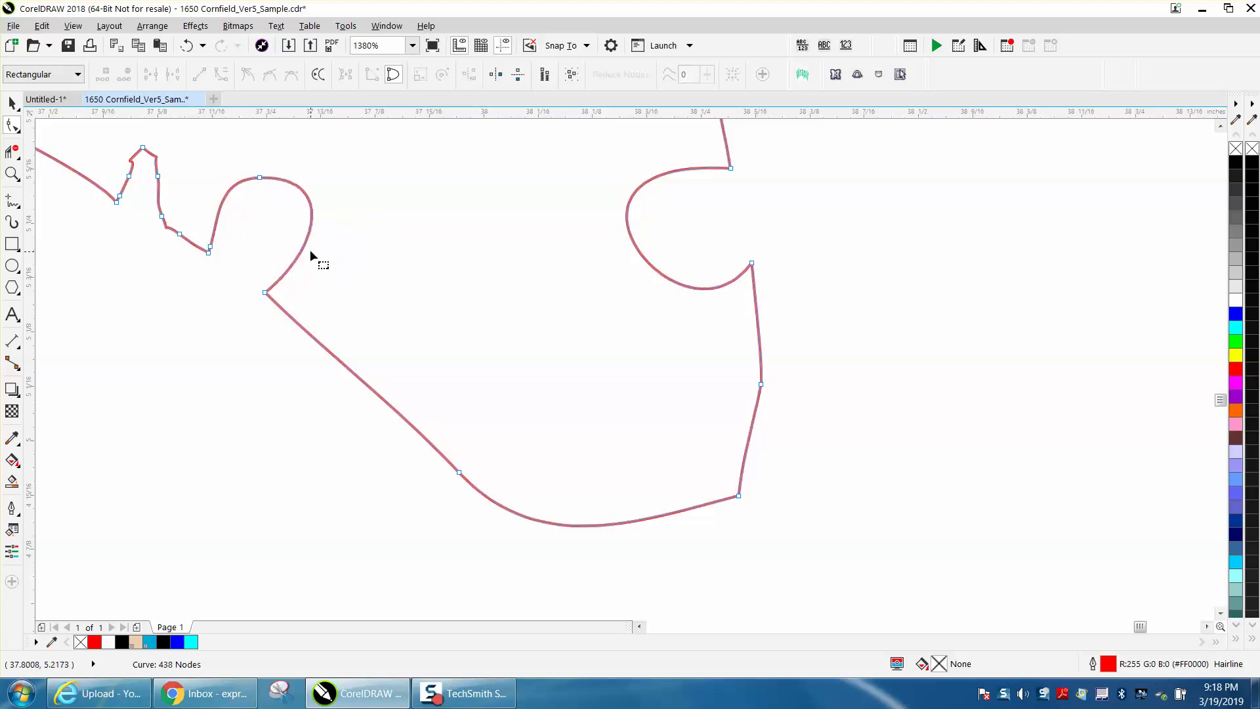
left_click(258, 176)
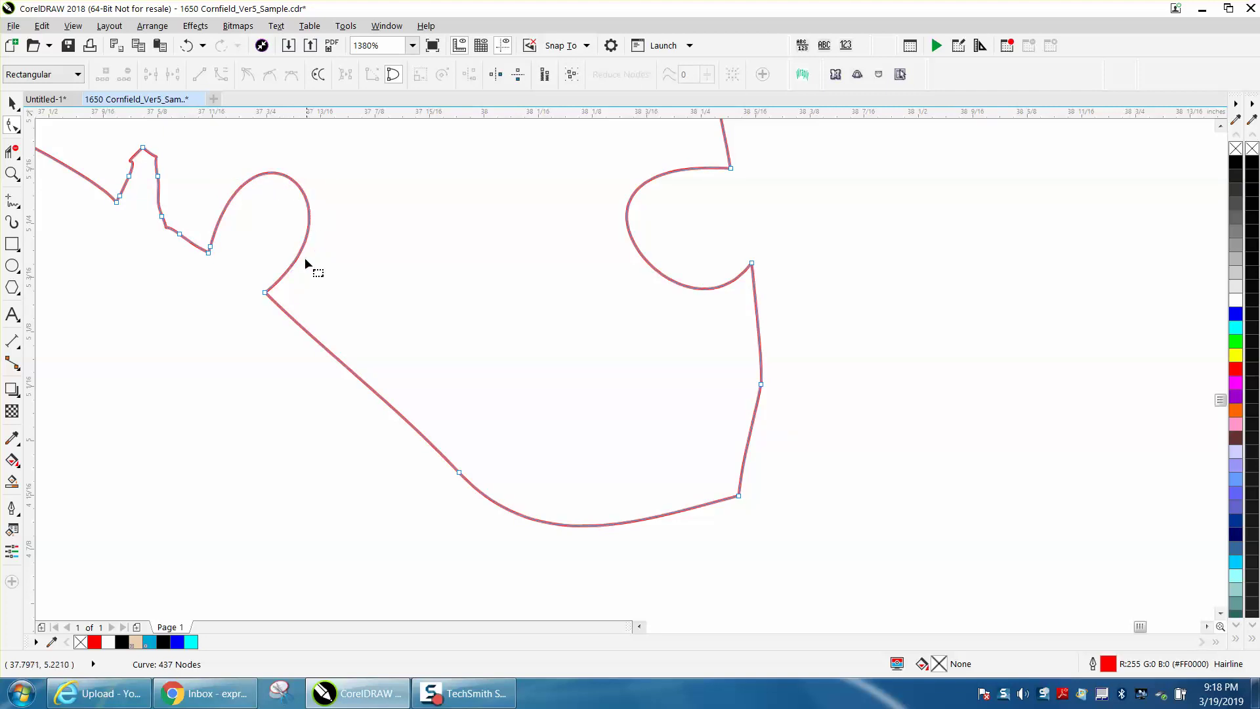
left_click(265, 292)
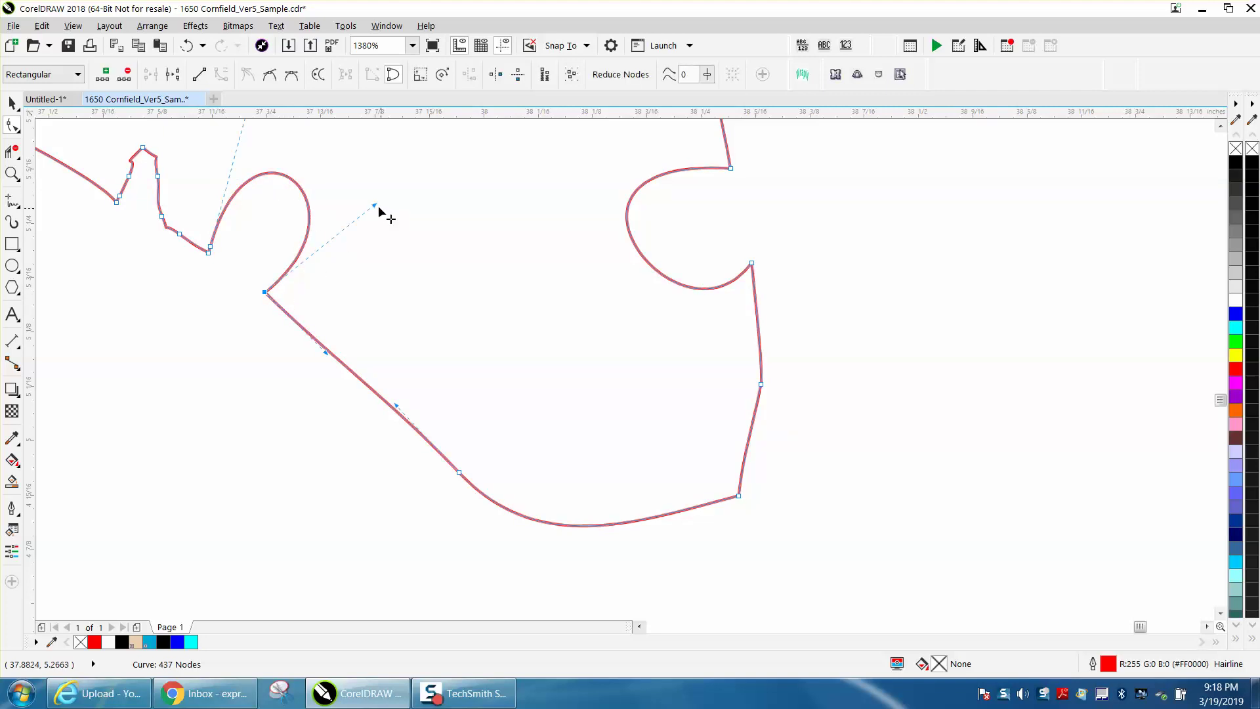
left_click_drag(382, 211, 533, 239)
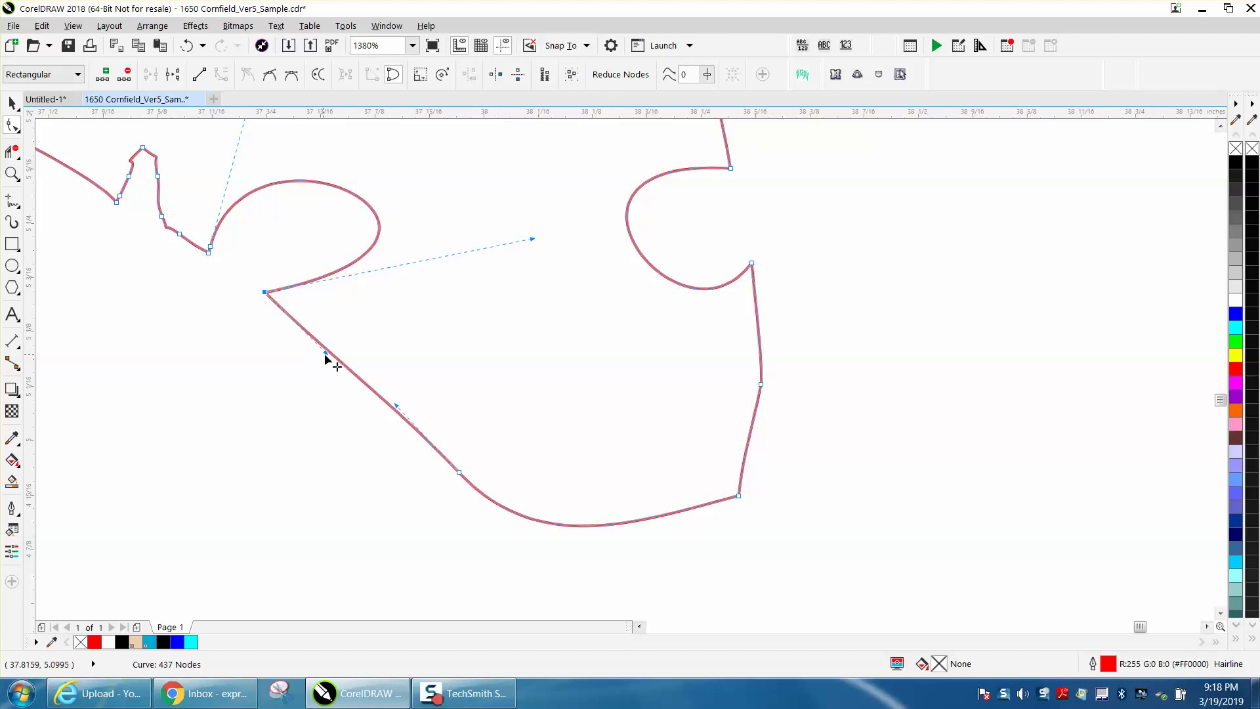
left_click_drag(327, 355, 223, 309)
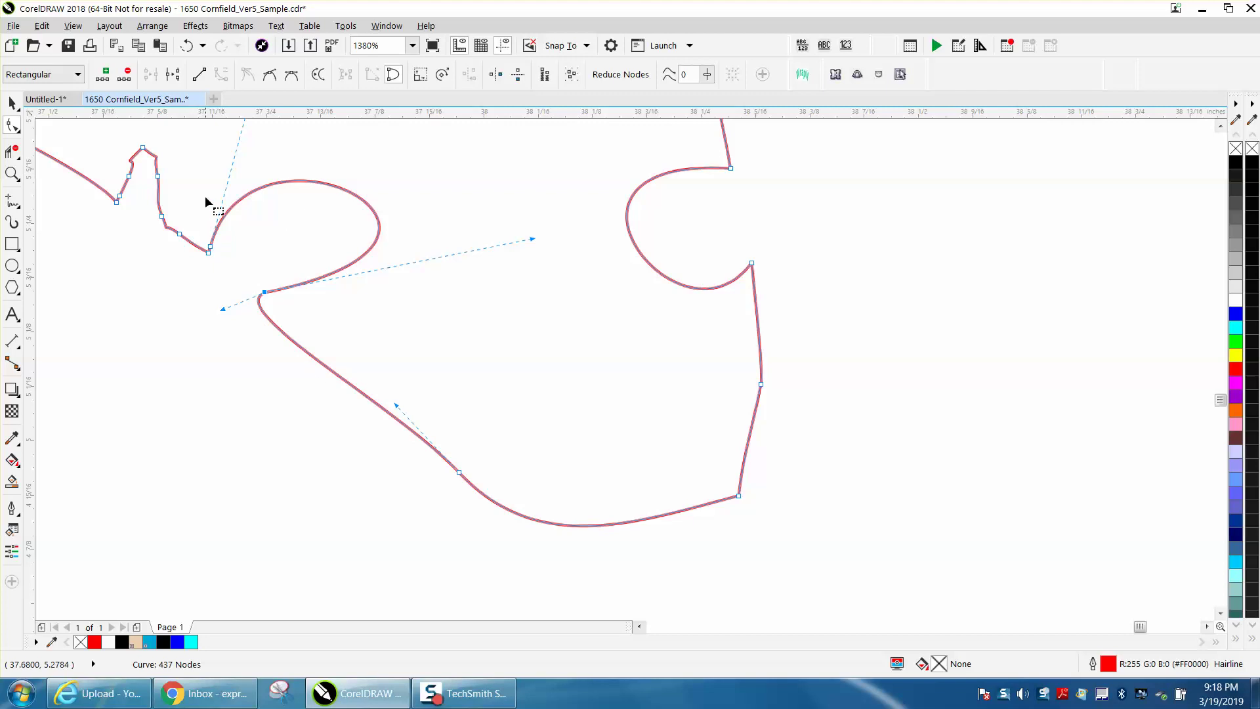
scroll(217, 217, "down", 2)
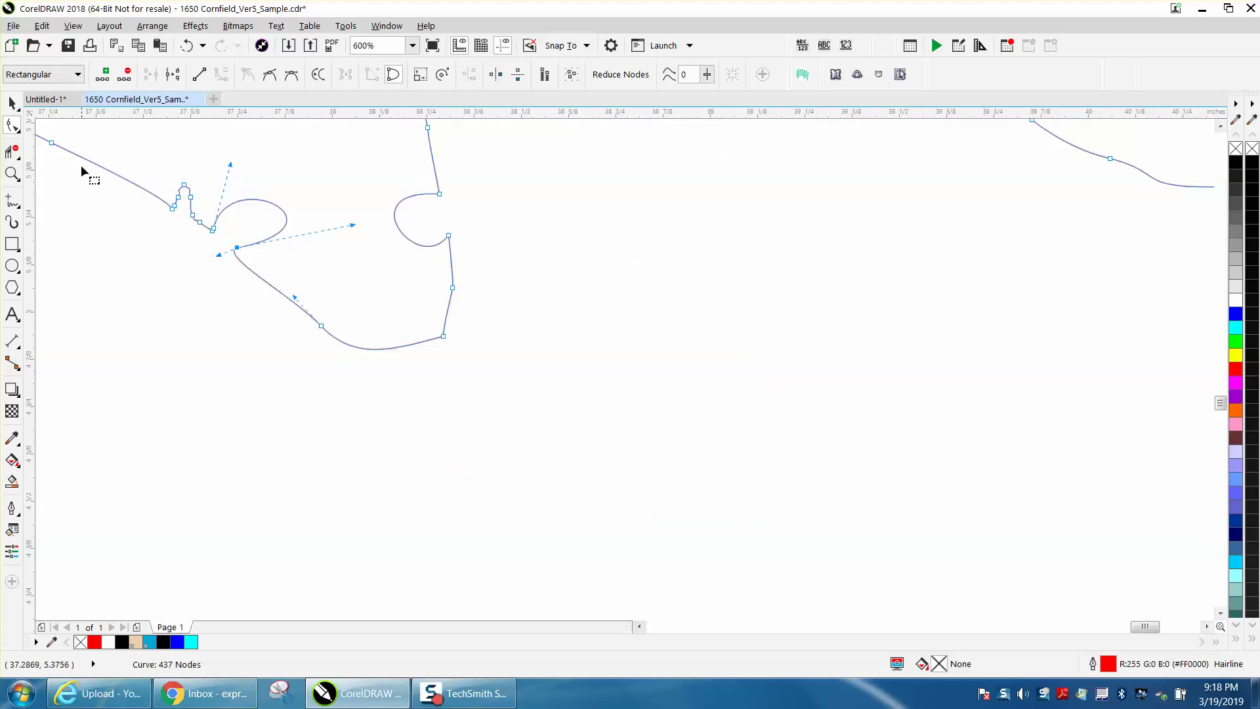
left_click(12, 174)
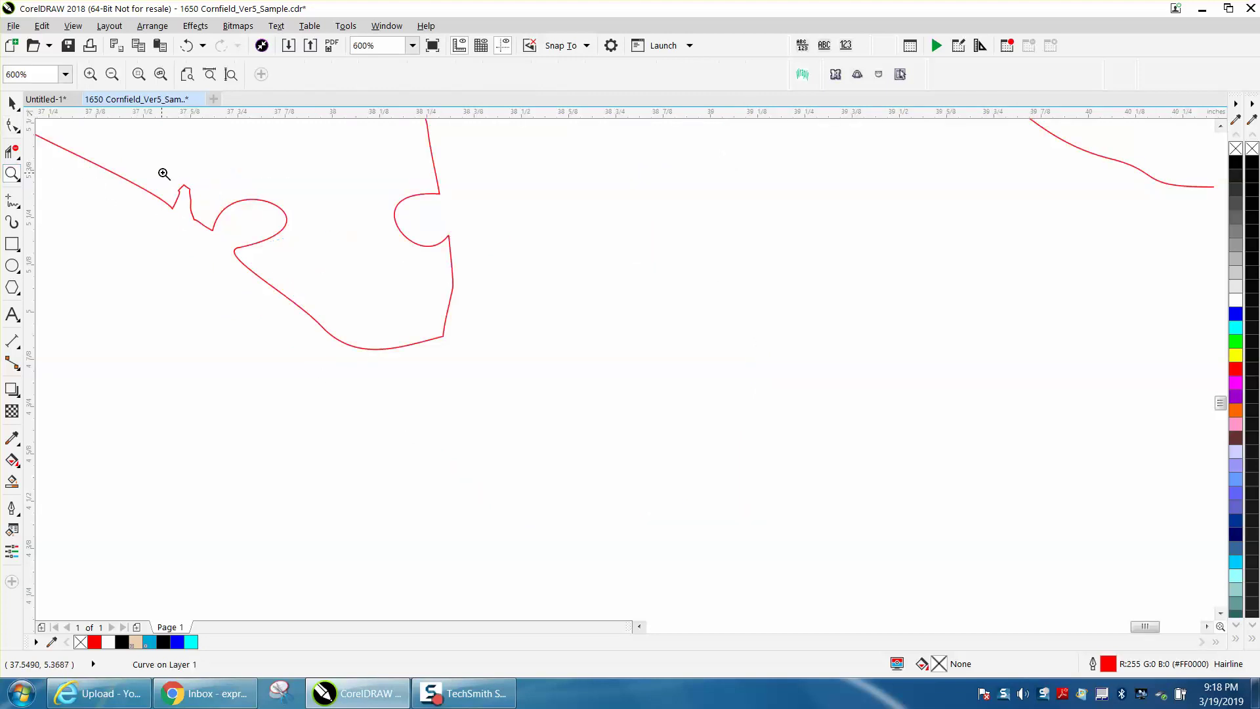
left_click_drag(163, 173, 285, 254)
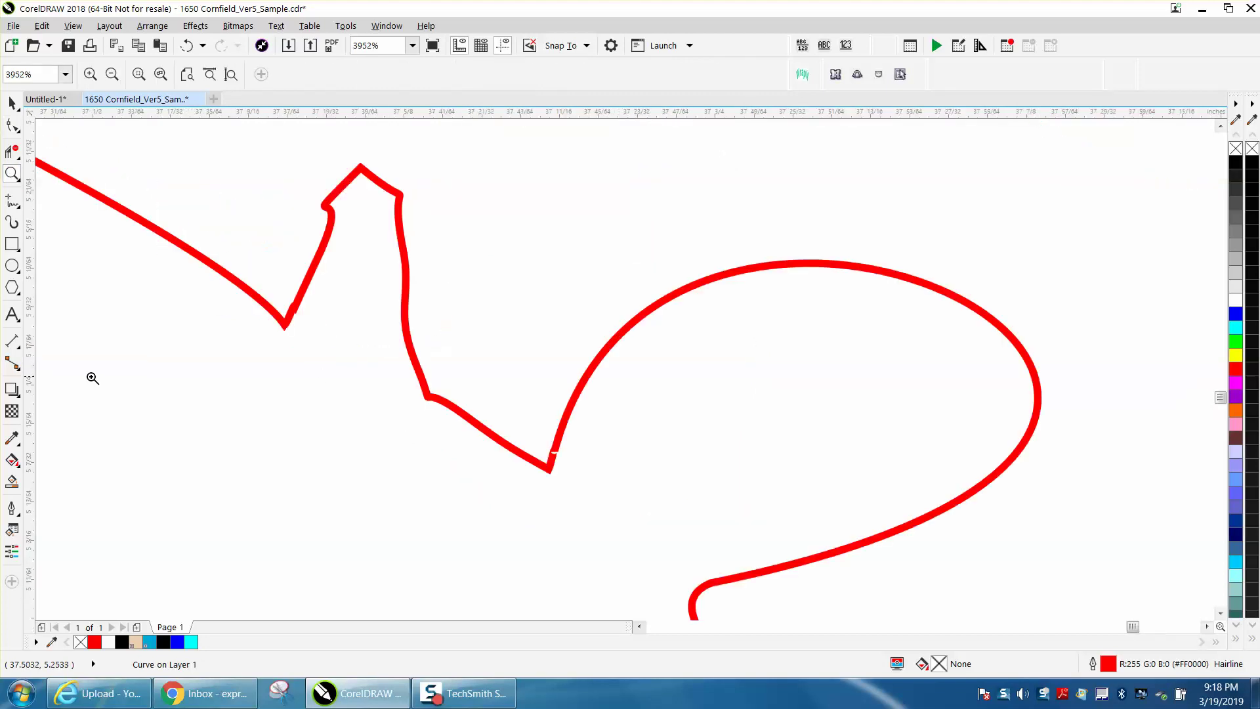
left_click(22, 353)
left_click(59, 341)
left_click_drag(295, 297, 404, 309)
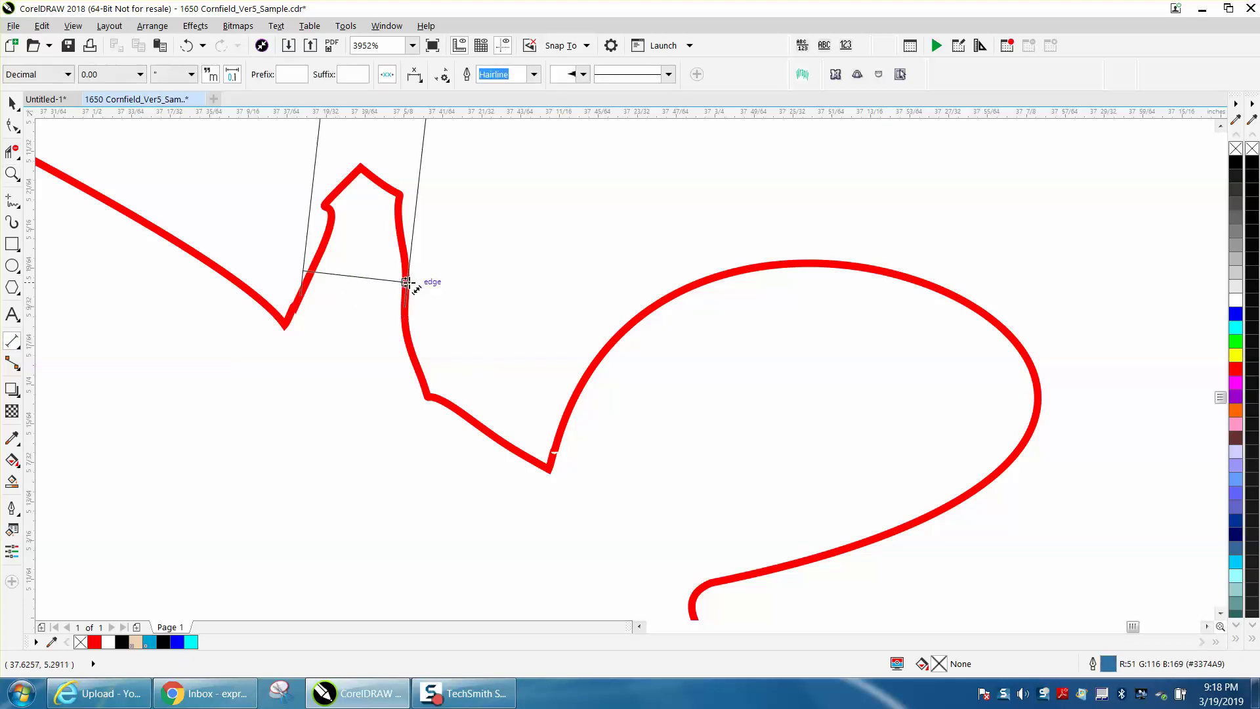
left_click(407, 283)
key("Delete")
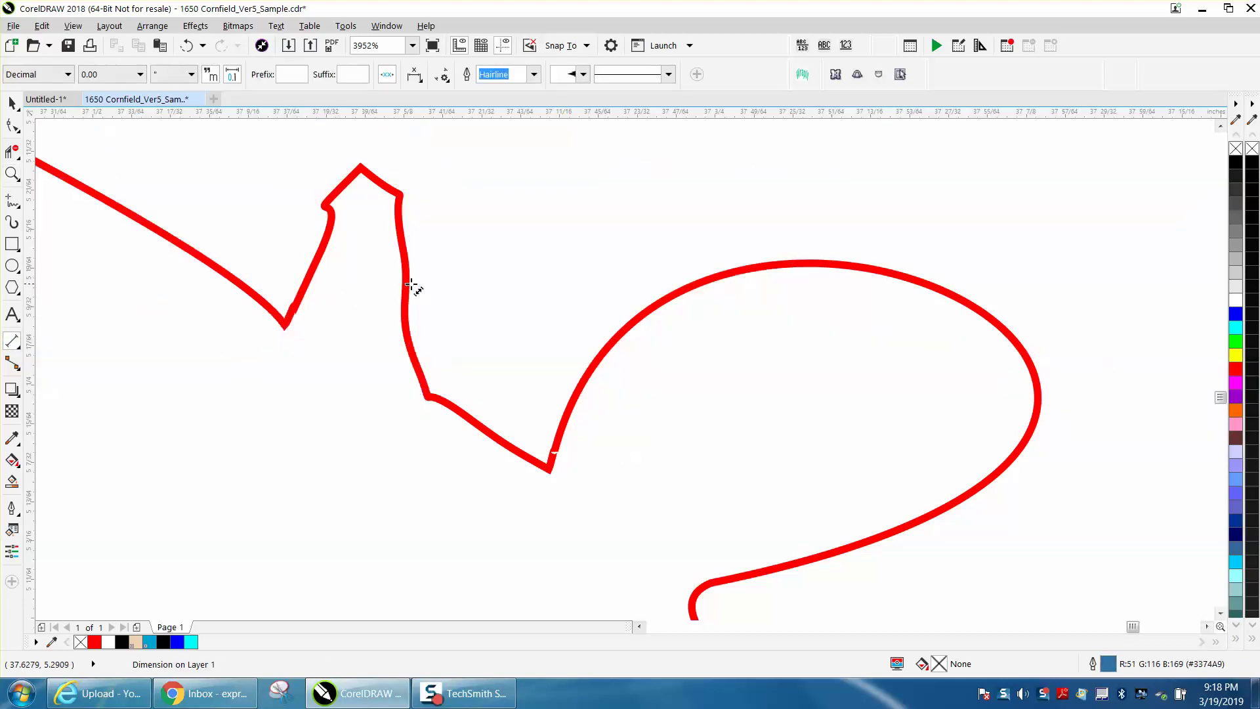
left_click(11, 152)
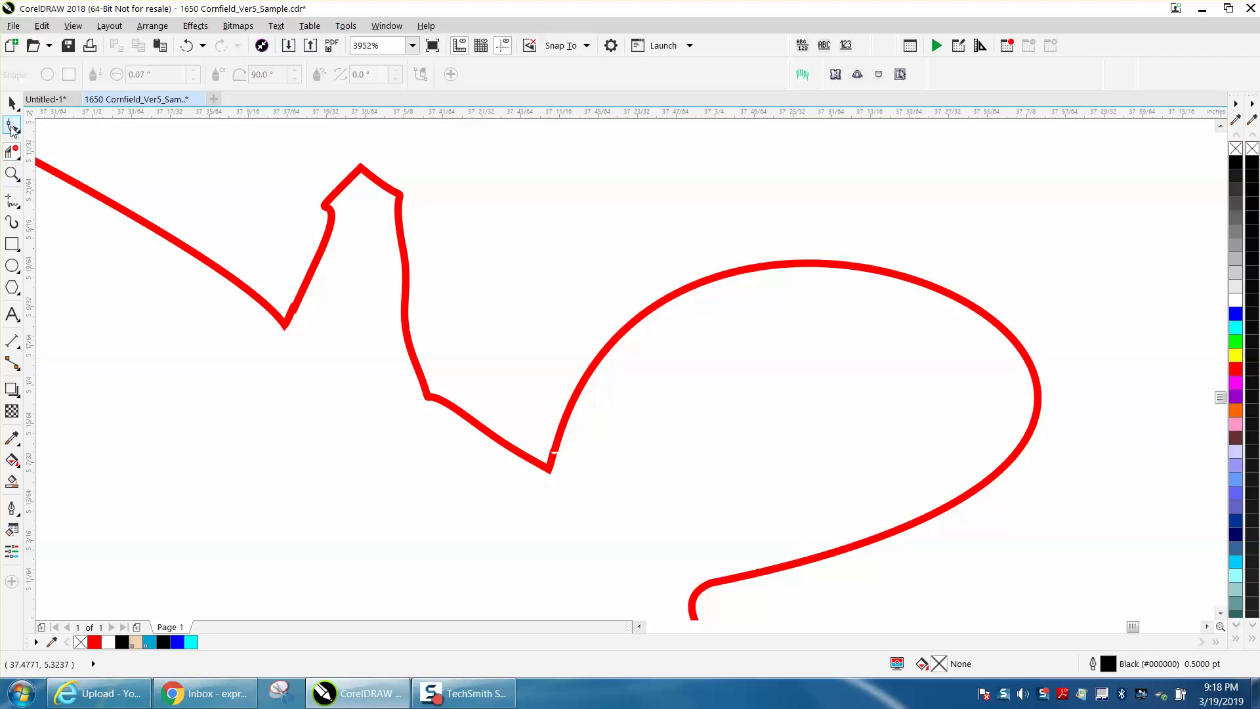
left_click(12, 125)
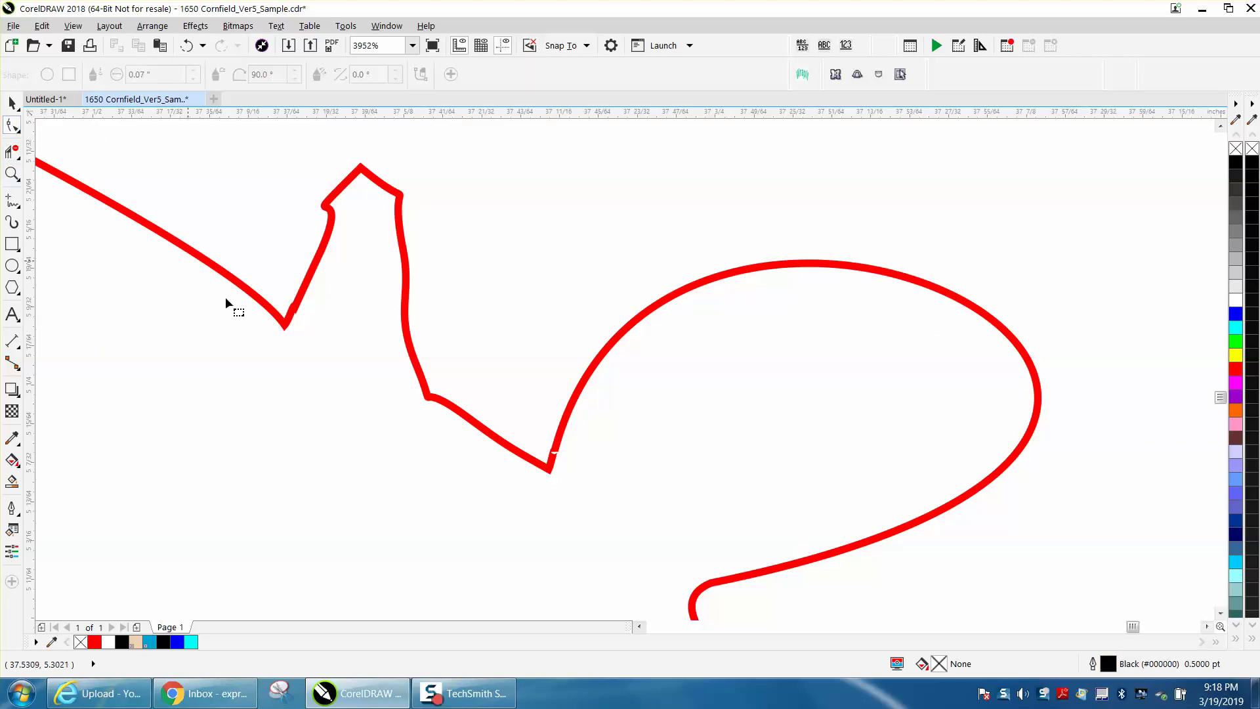
left_click(296, 311)
left_click(295, 306)
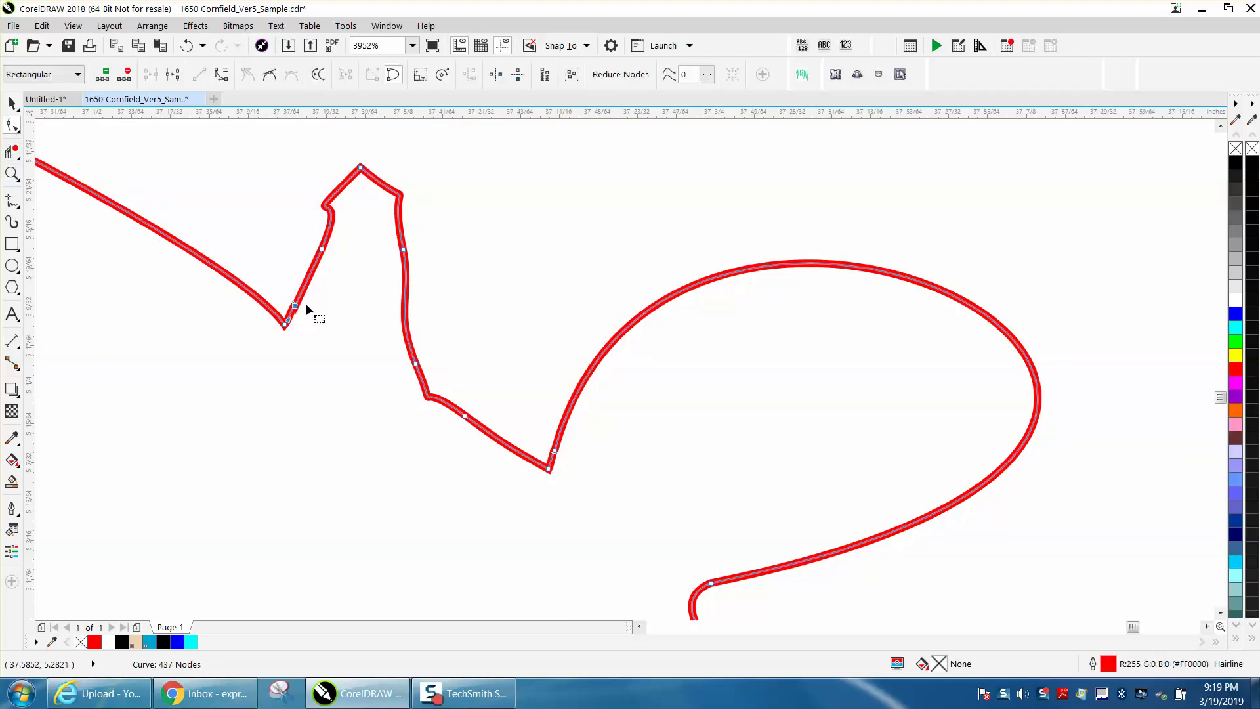
Step: Zoom in on the V corner and remove its kink by reshaping and deleting the node
key("Delete")
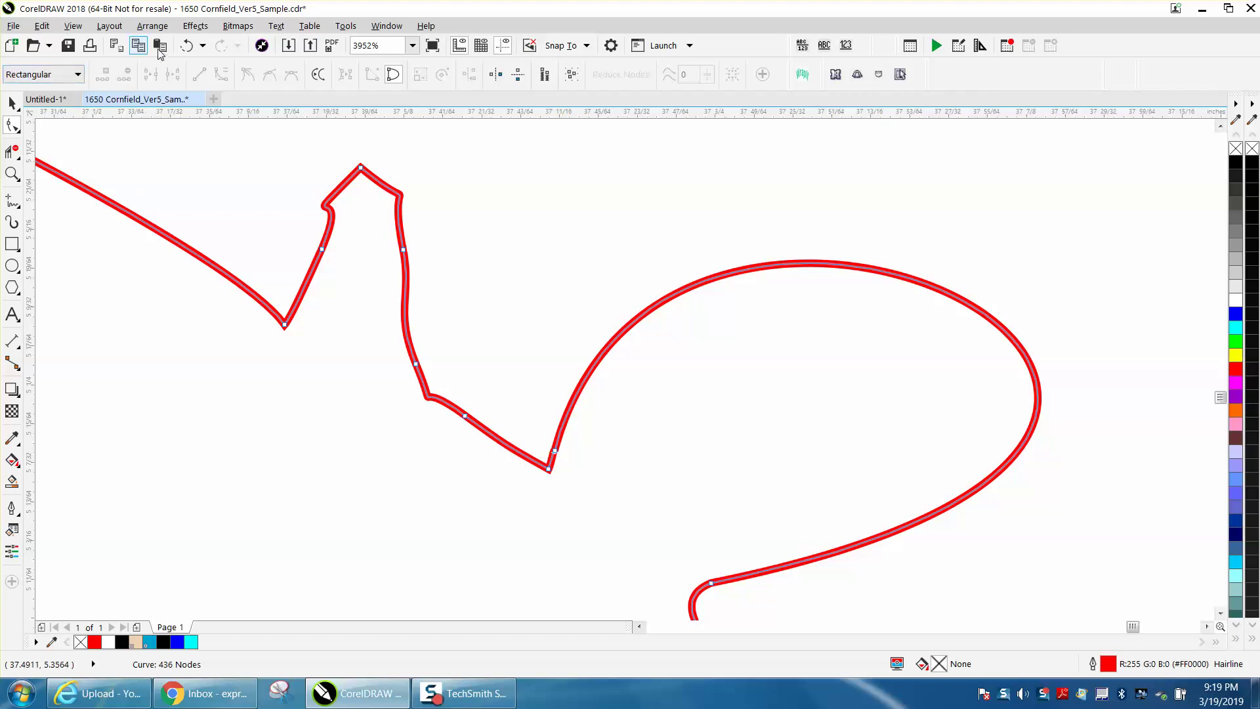
left_click(187, 46)
left_click(12, 173)
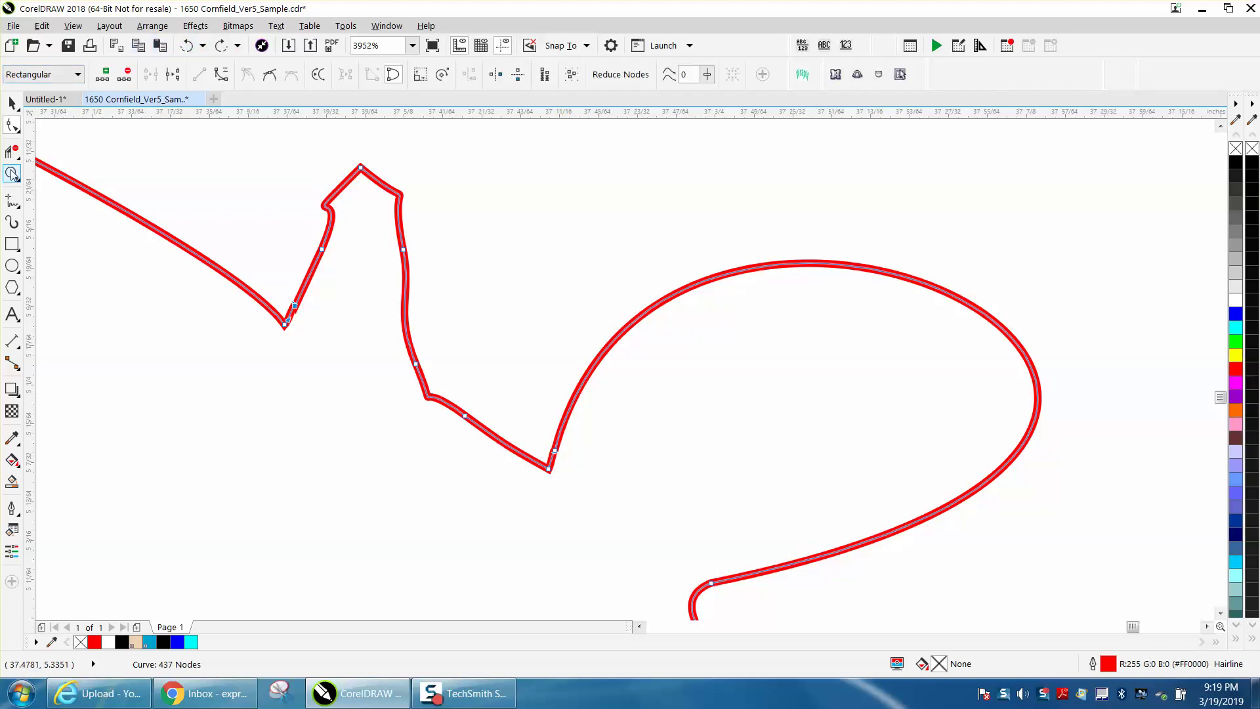
left_click_drag(253, 242, 364, 355)
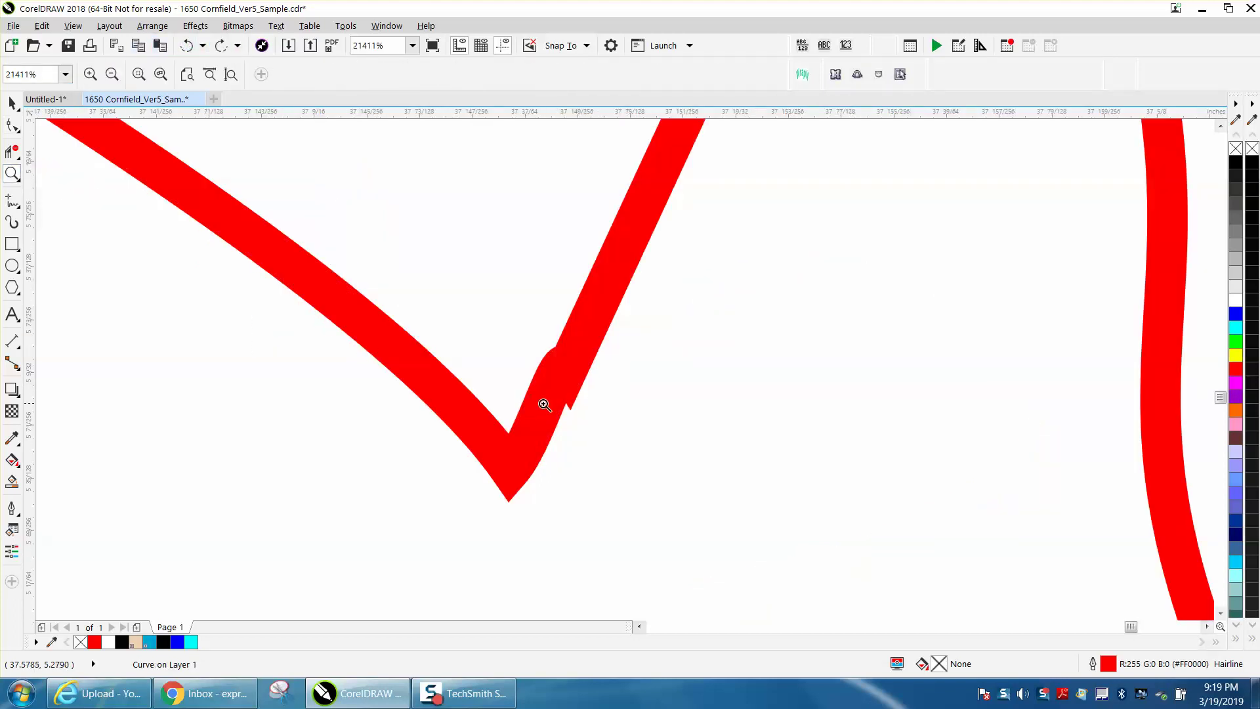
left_click(10, 125)
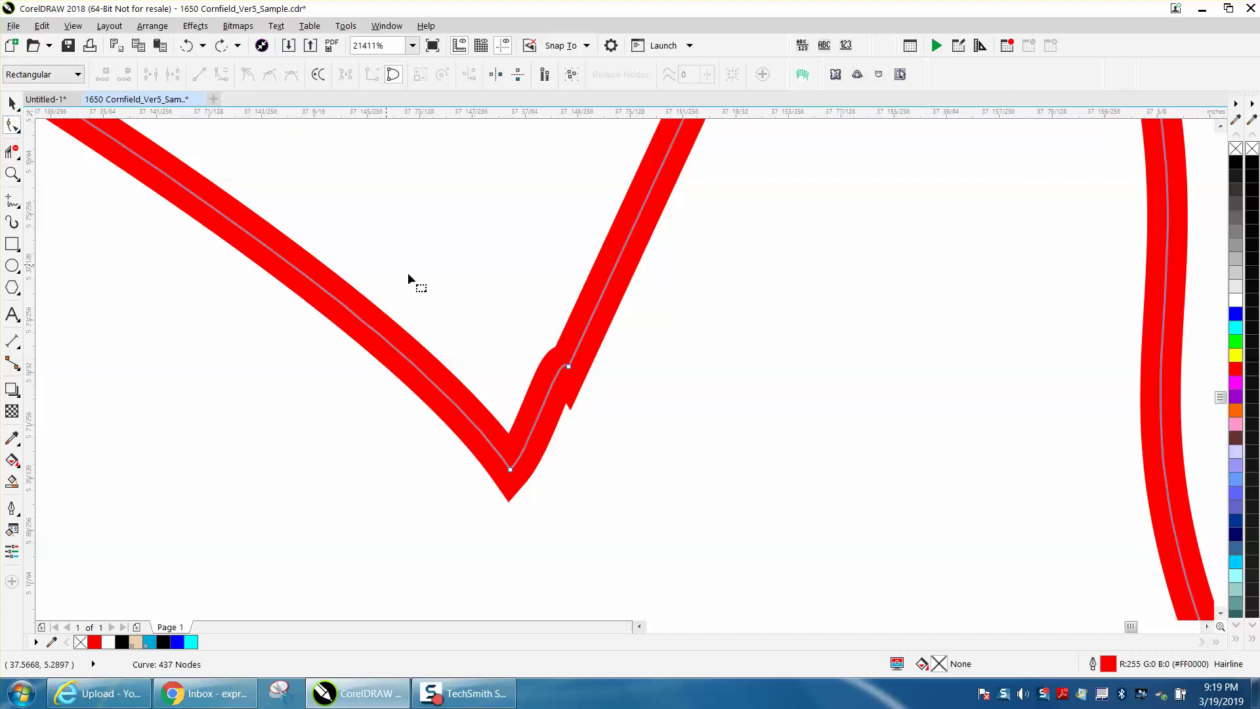
left_click(562, 357)
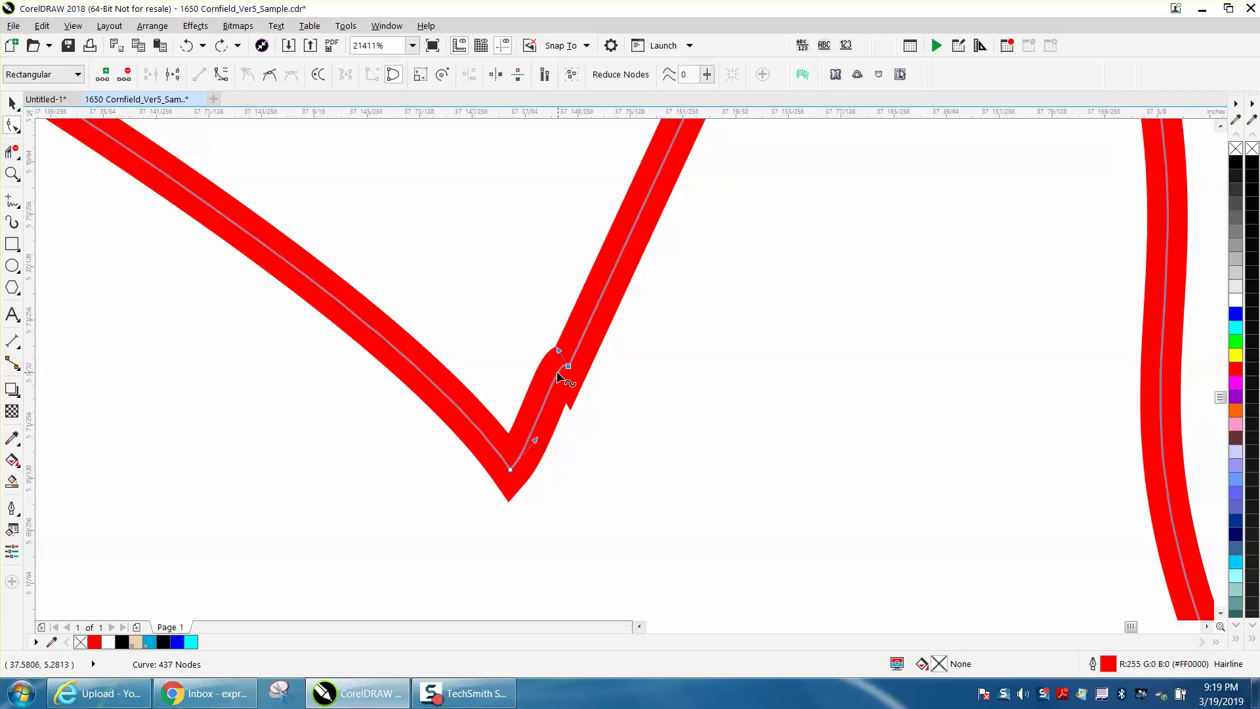
left_click_drag(559, 350, 555, 469)
key("Delete")
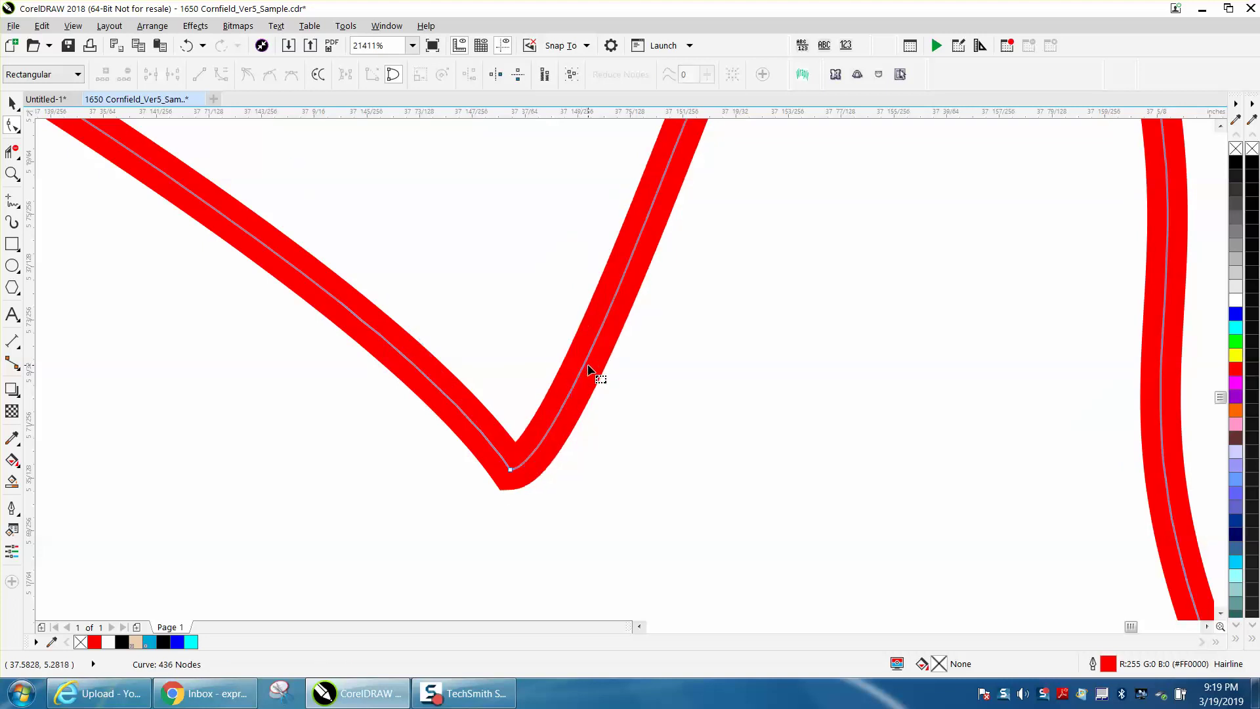
Step: Flatten the notch beside the small peak by moving and deleting its node
scroll(594, 390, "down", 4)
scroll(594, 394, "down", 1)
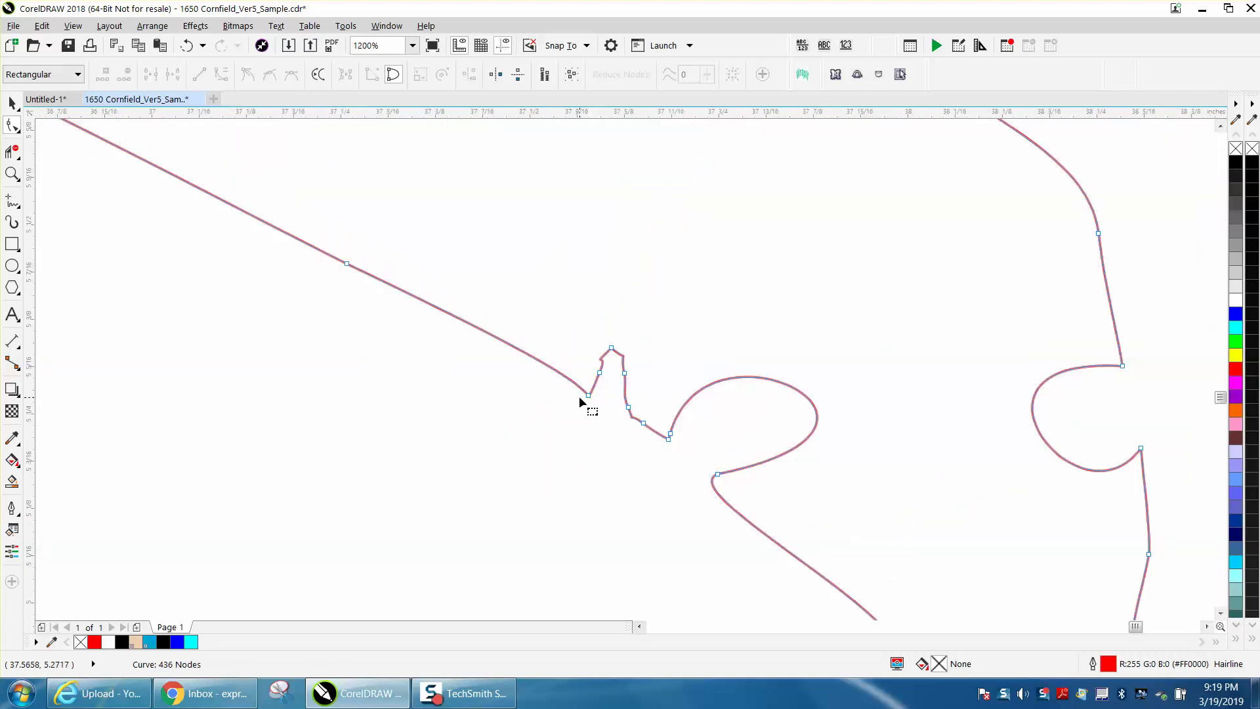
left_click_drag(588, 393, 567, 380)
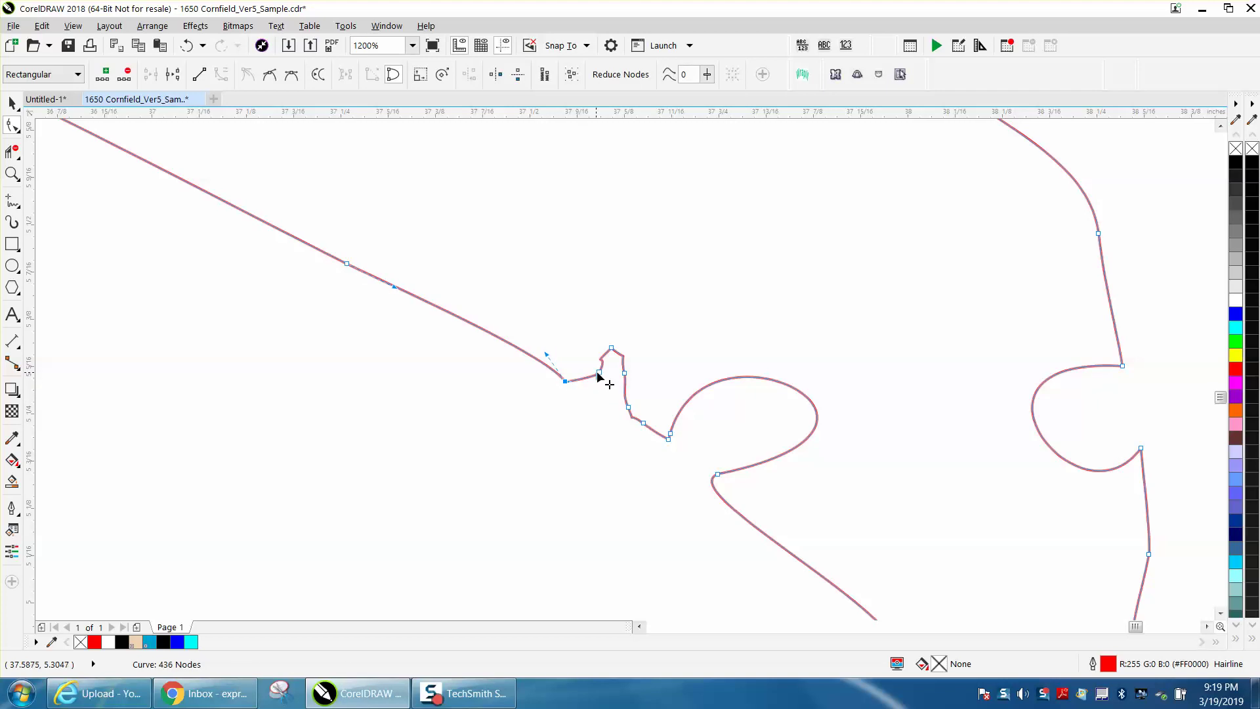
key("Delete")
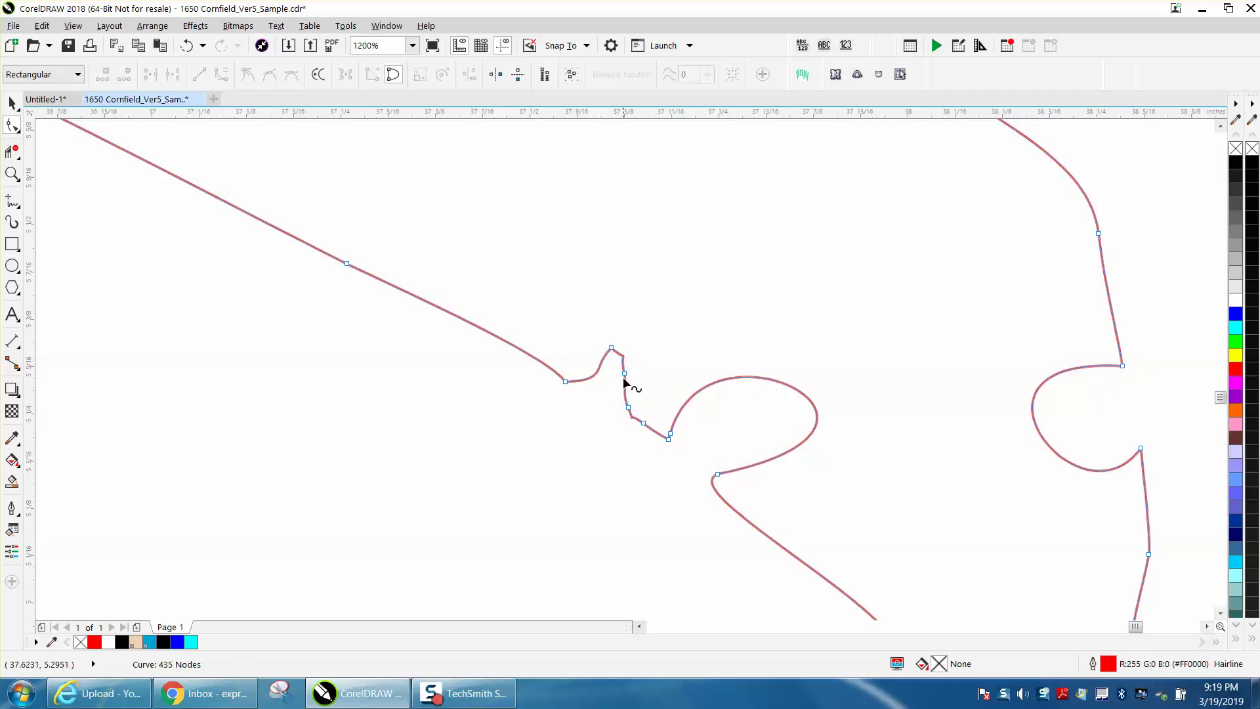
scroll(577, 411, "down", 2)
scroll(591, 416, "down", 3)
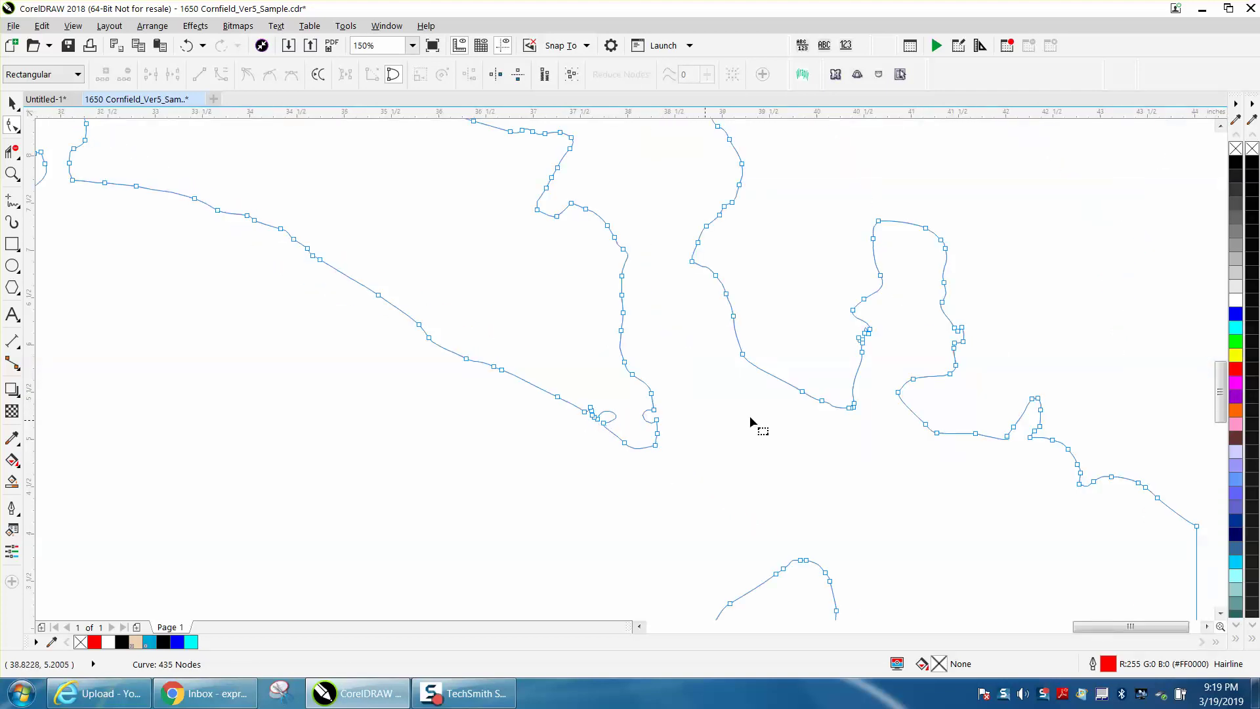
left_click(15, 176)
left_click(12, 174)
left_click_drag(834, 291, 915, 402)
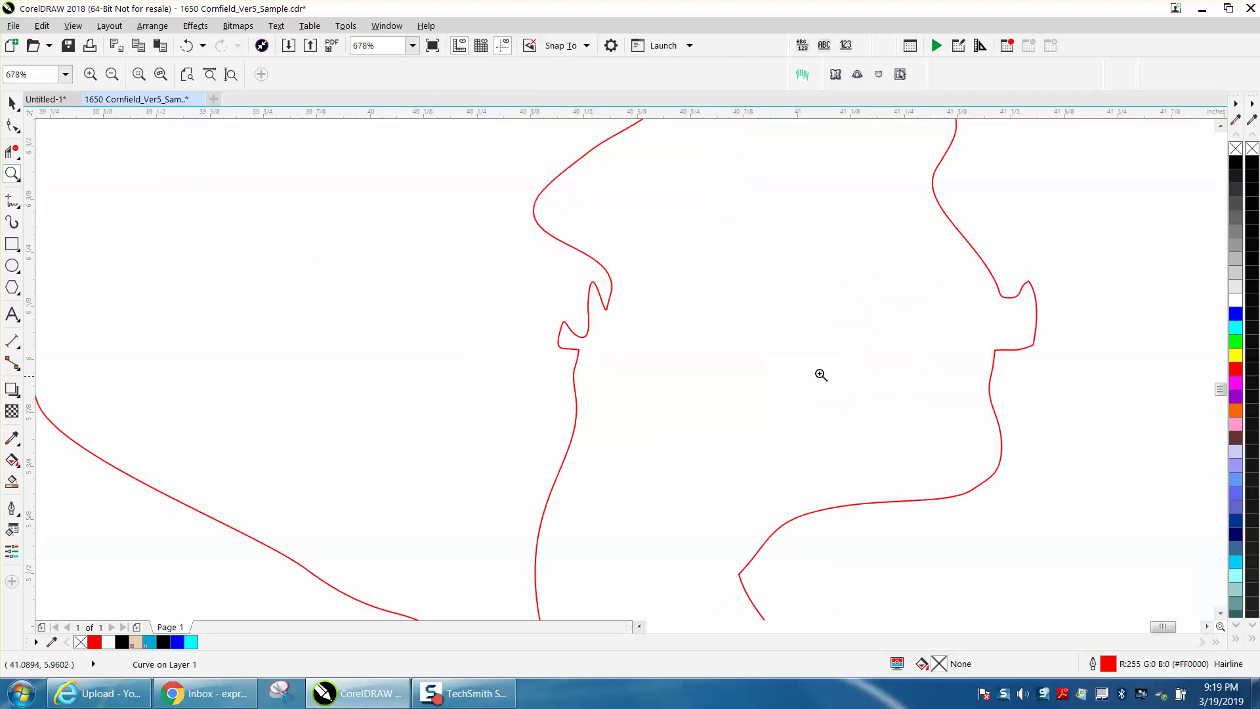
scroll(697, 312, "down", 5)
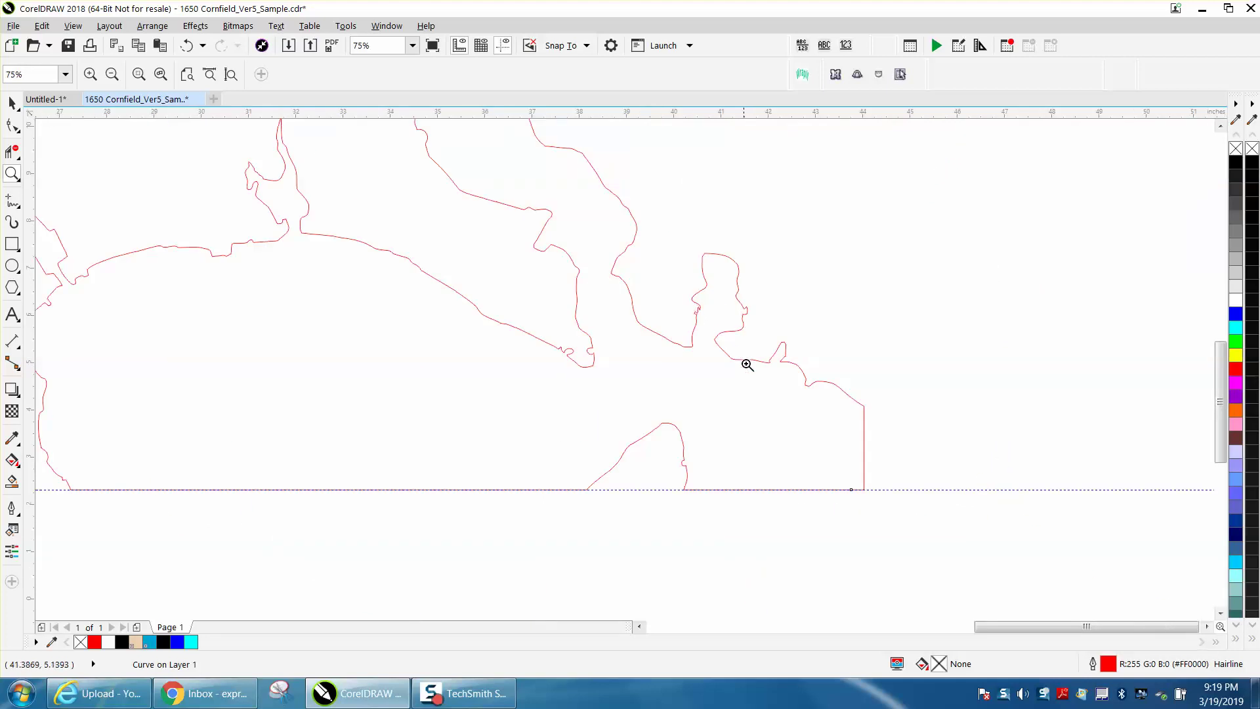
scroll(828, 457, "down", 4)
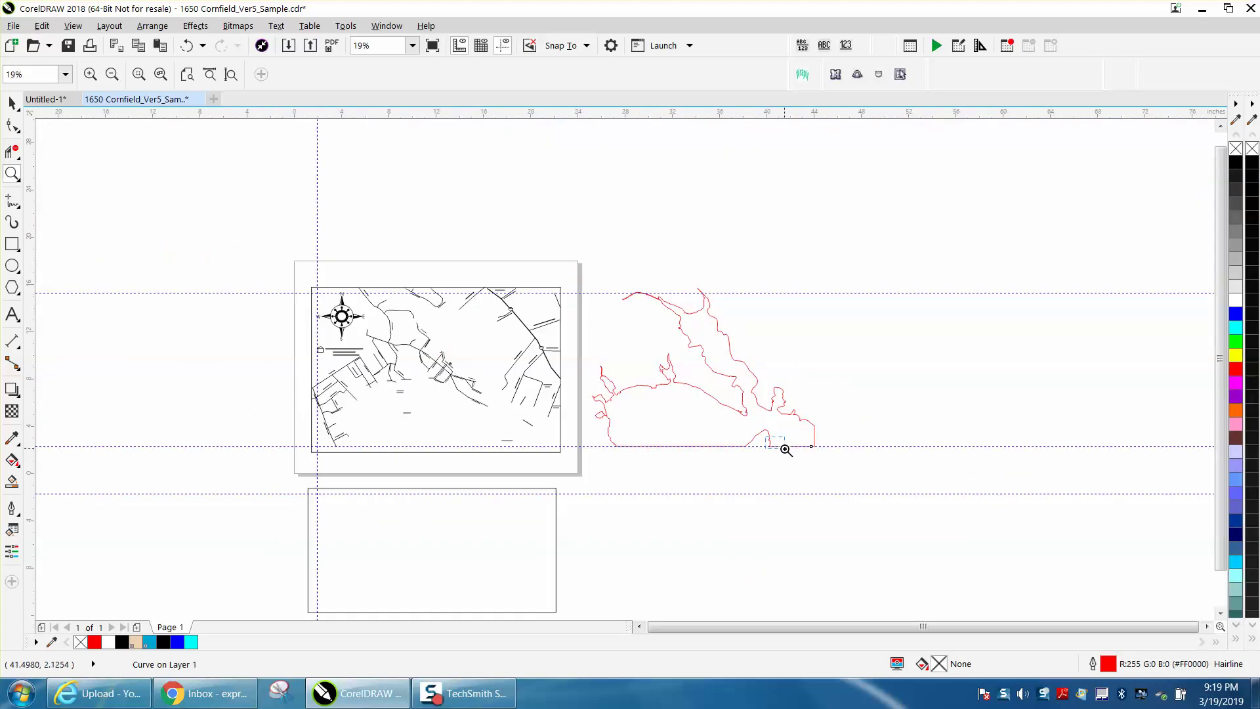
left_click_drag(786, 450, 781, 445)
scroll(450, 366, "down", 6)
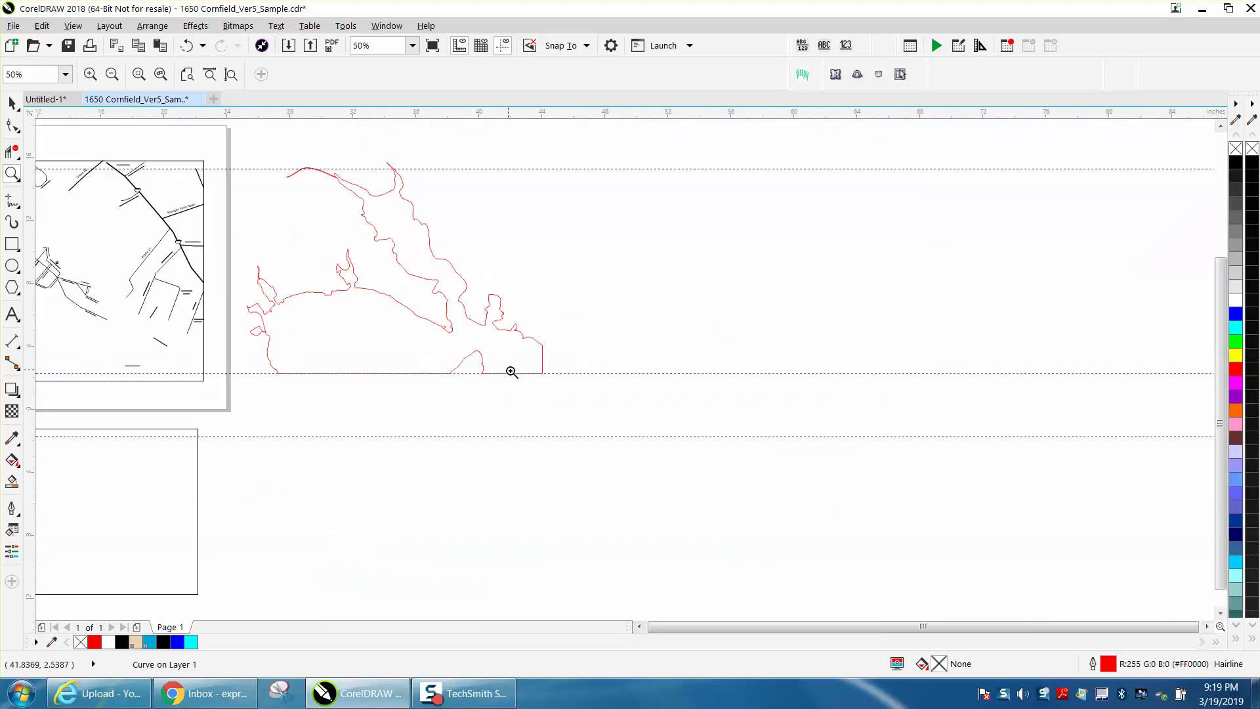
scroll(512, 372, "down", 4)
left_click_drag(174, 262, 523, 399)
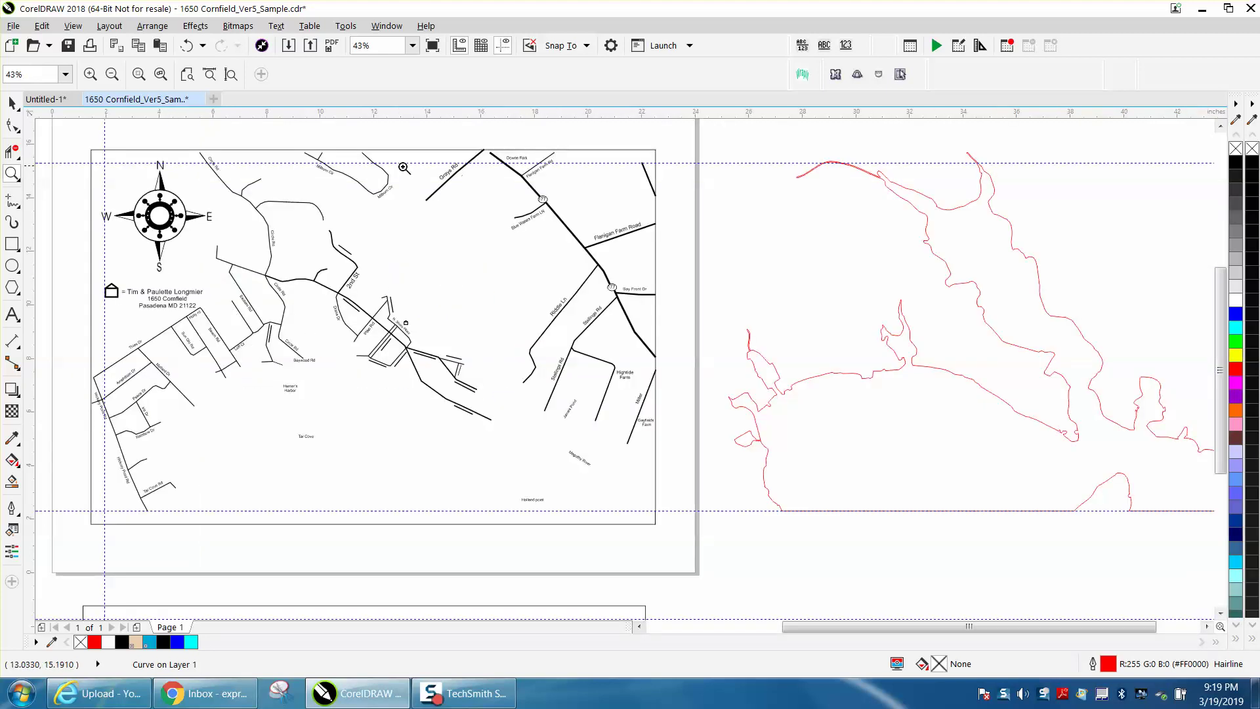